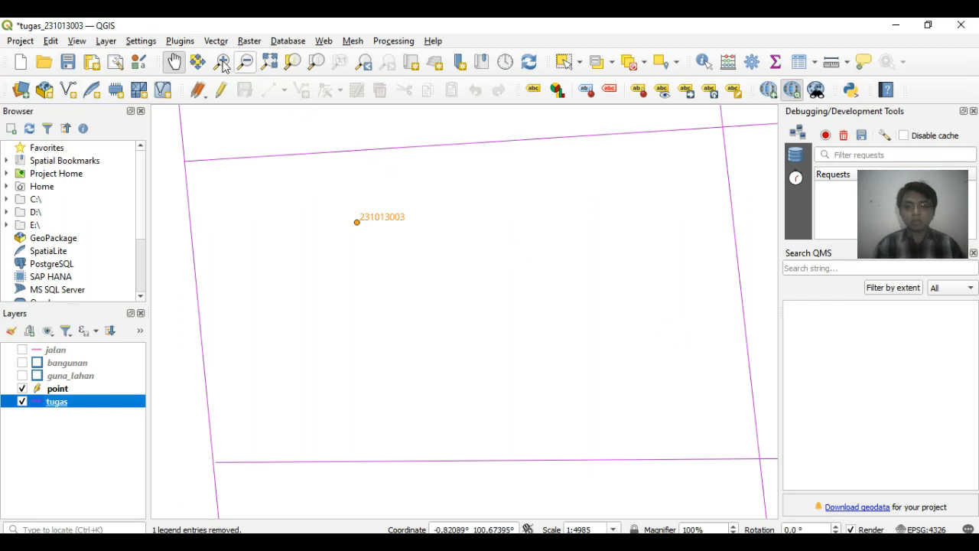
Step: Look up the QuickMapServices plugin in the plugin manager to check that it is installed
left_click(182, 43)
left_click(176, 59)
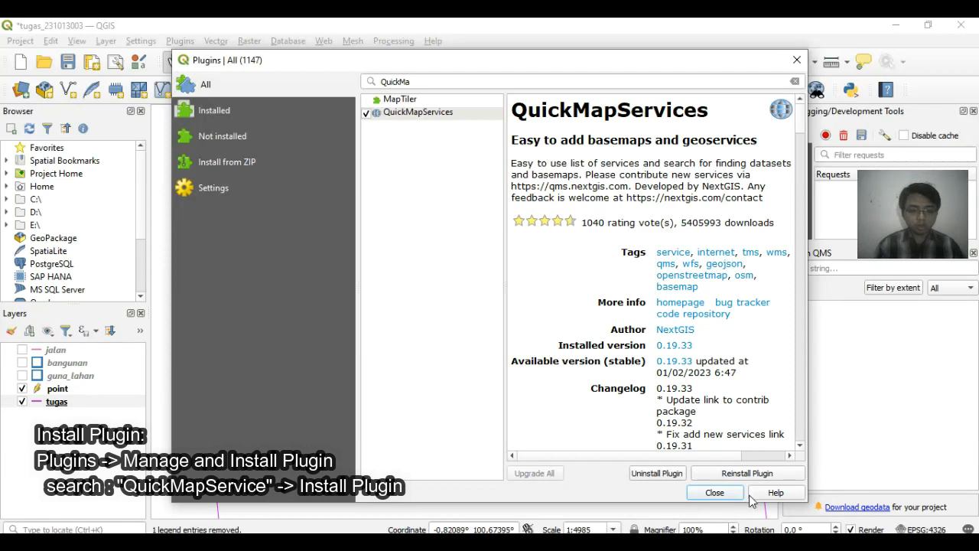
left_click(719, 493)
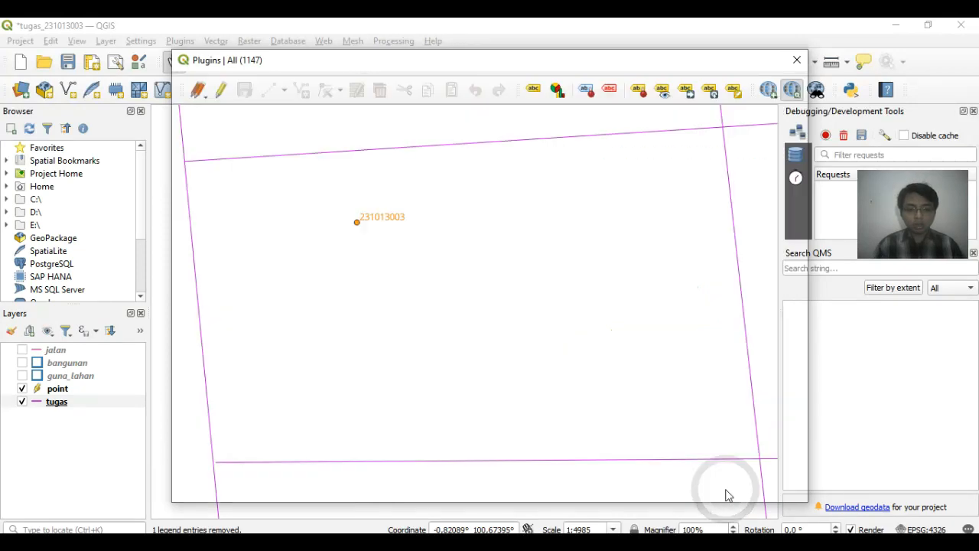
Step: Open the QuickMapServices settings, go to the contributed pack option under More services, and save the settings
left_click(324, 42)
mouse_move(382, 73)
left_click(523, 356)
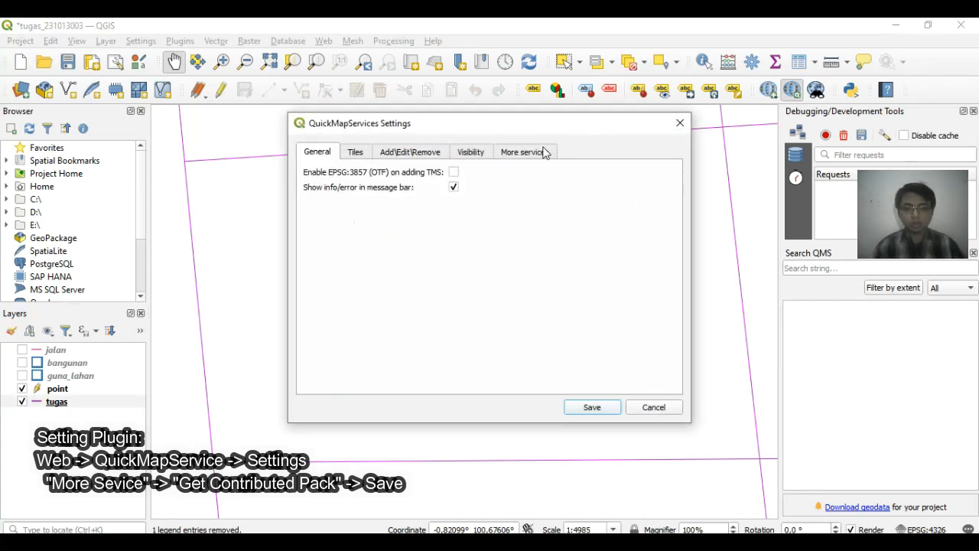
left_click(539, 153)
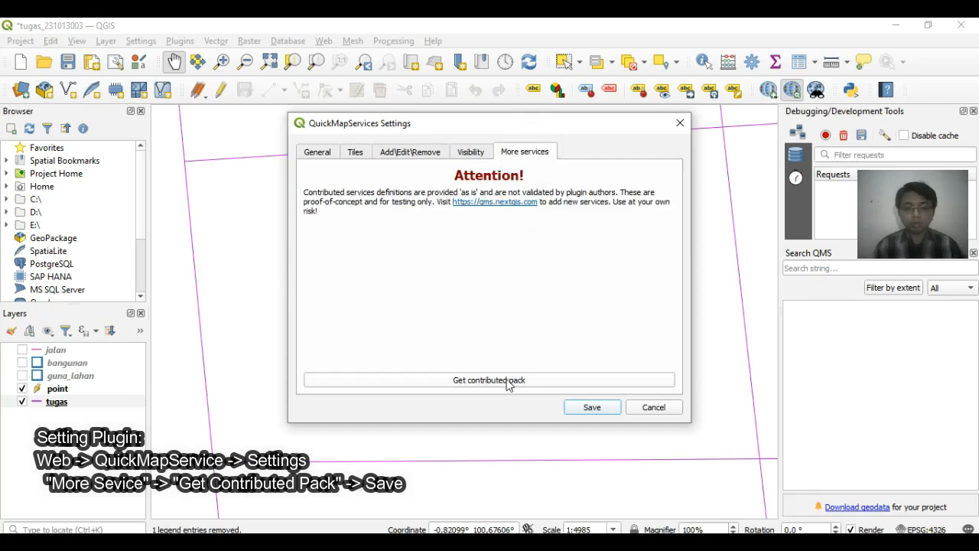
left_click(591, 408)
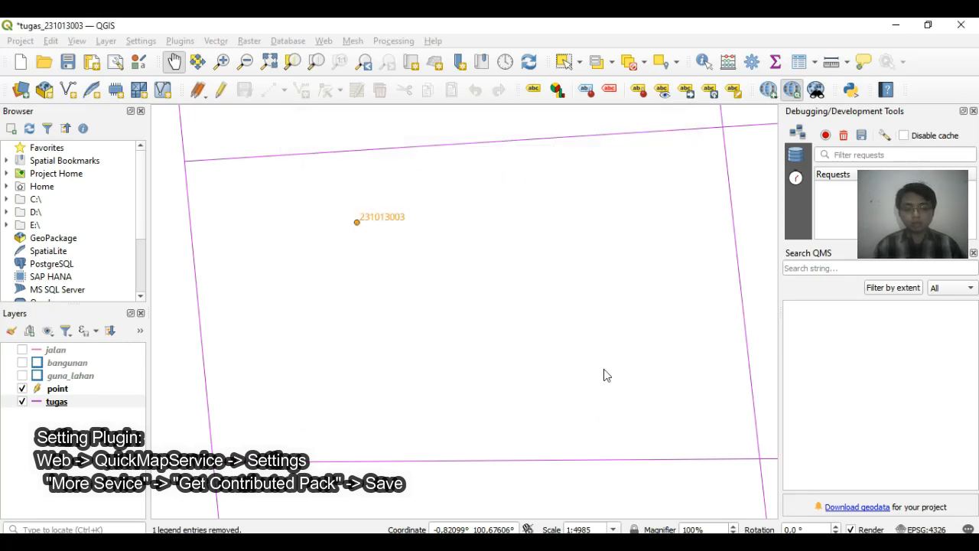
Step: Add the Google Hybrid basemap from QuickMapServices to the map
left_click(330, 40)
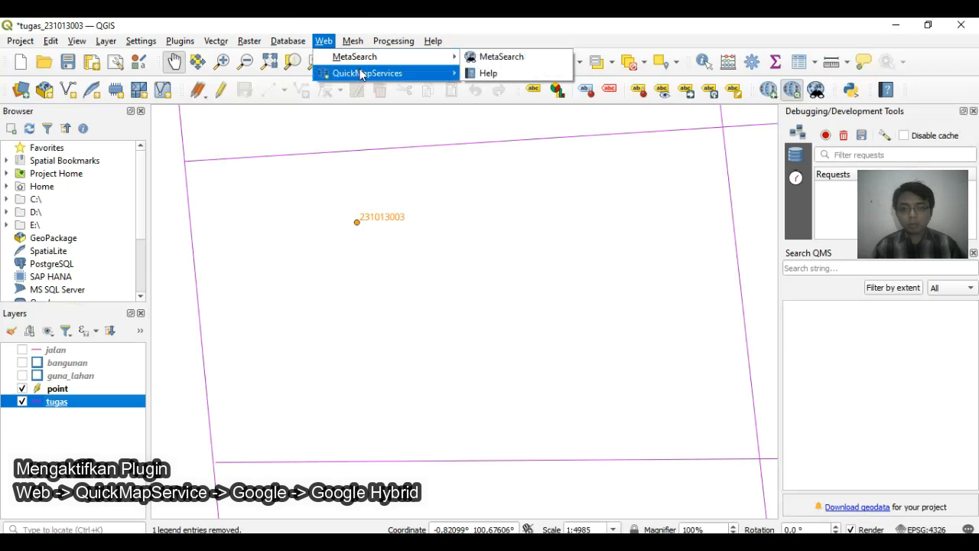
mouse_move(383, 72)
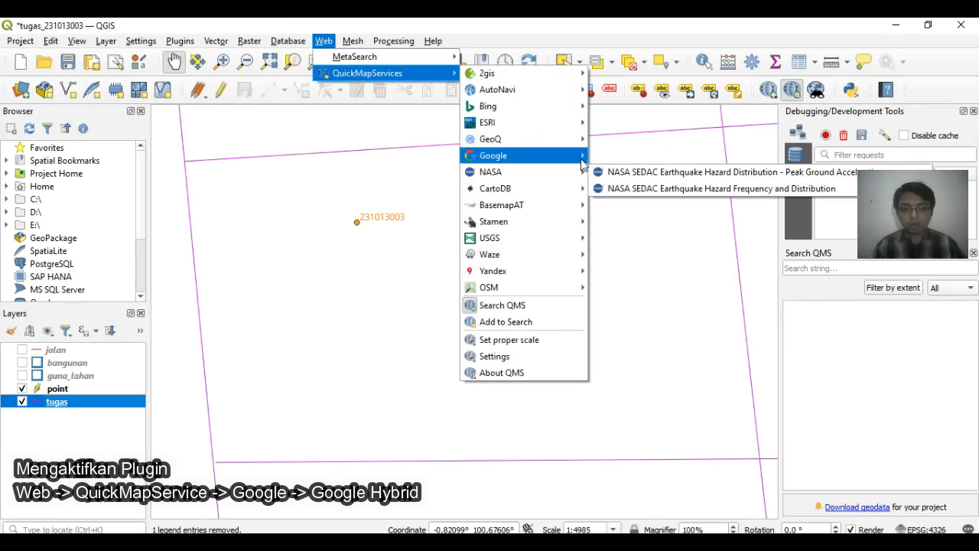
mouse_move(584, 163)
left_click(648, 157)
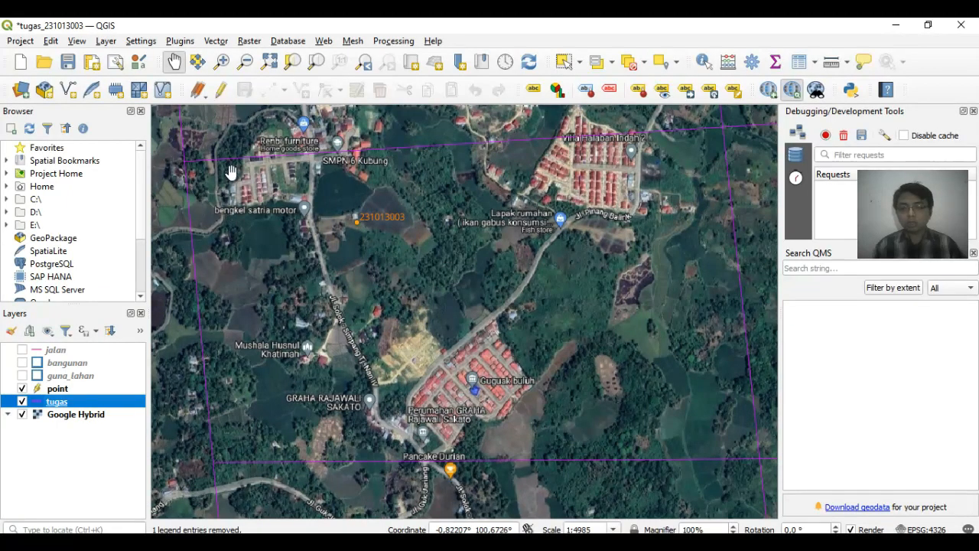
Step: Start a new shapefile layer for the roads and set its file name to jalancoba in the tugas_coba folder
scroll(234, 172, "up", 3)
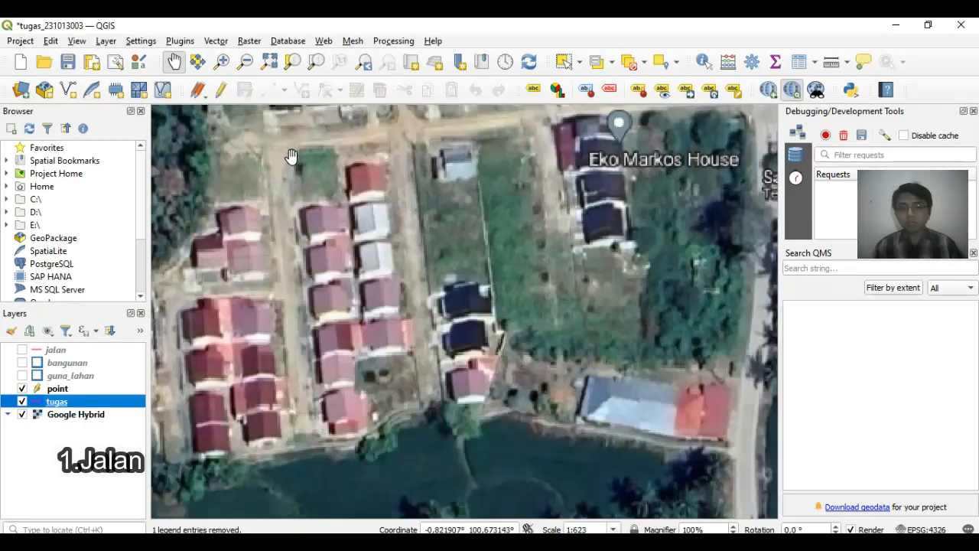
left_click_drag(292, 156, 360, 236)
scroll(319, 188, "up", 1)
left_click(89, 88)
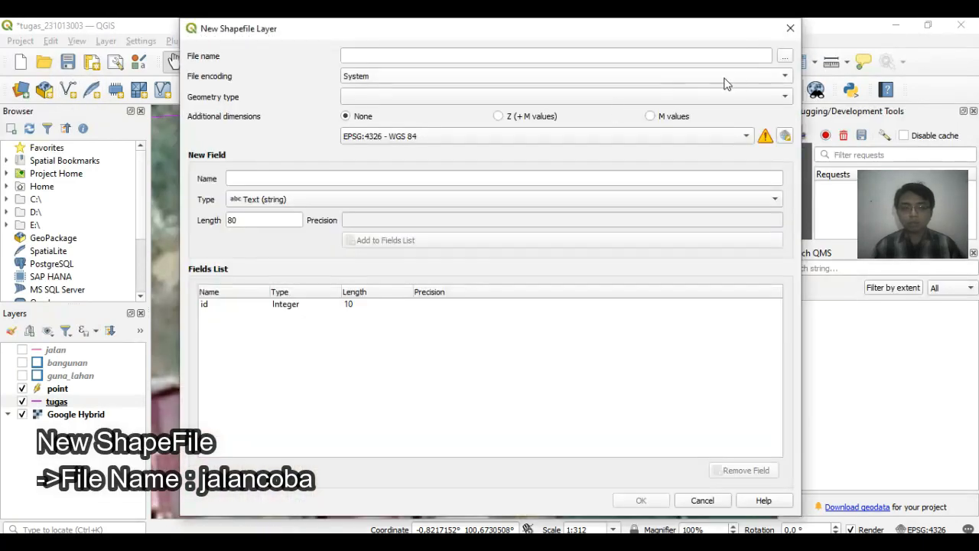
left_click(784, 56)
left_click(437, 308)
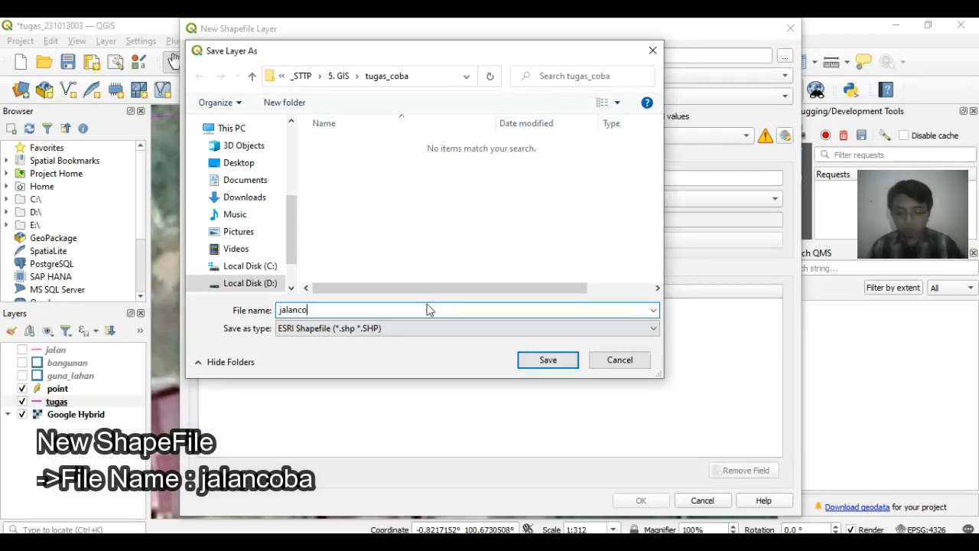
left_click(534, 360)
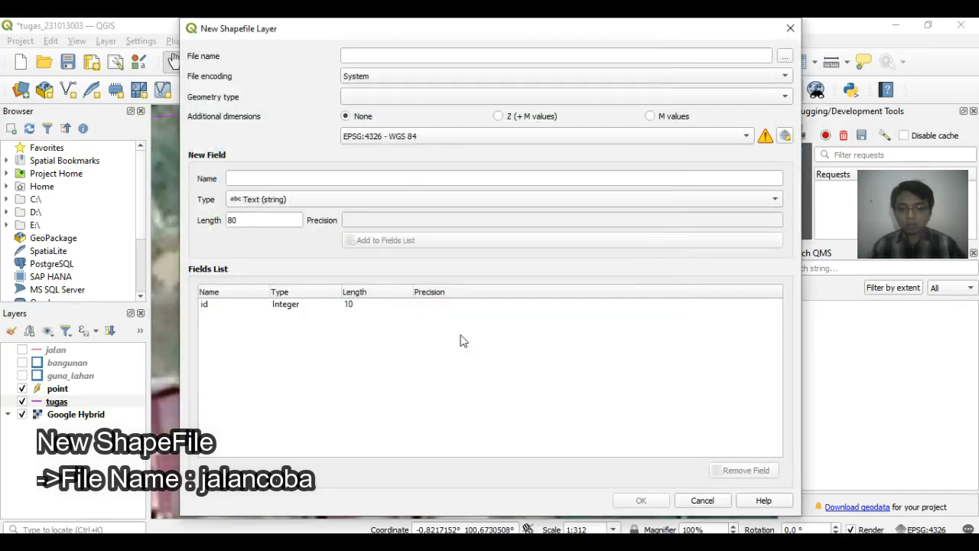
Step: Add a text field named namajalan with length 50 to the new layer's fields
left_click(267, 177)
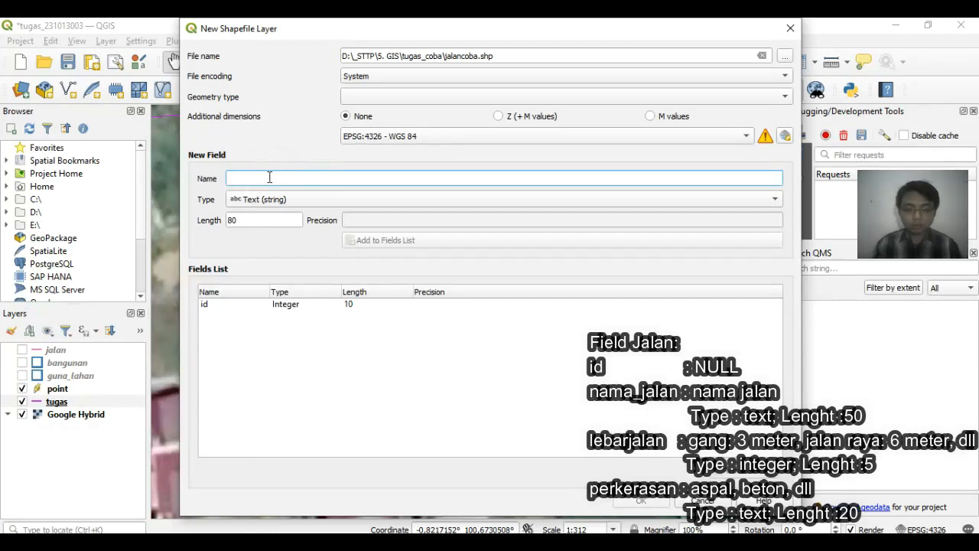
type("namajalan")
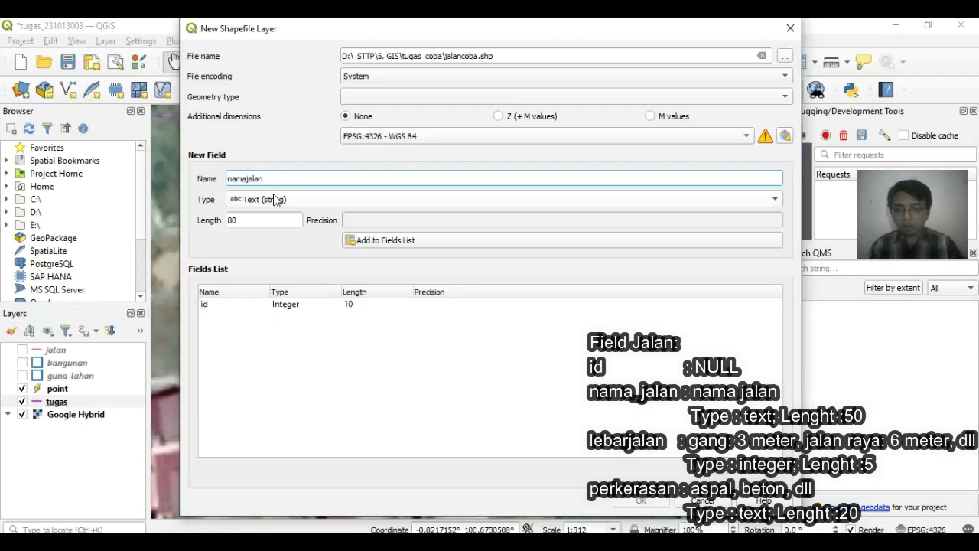
double_click(263, 220)
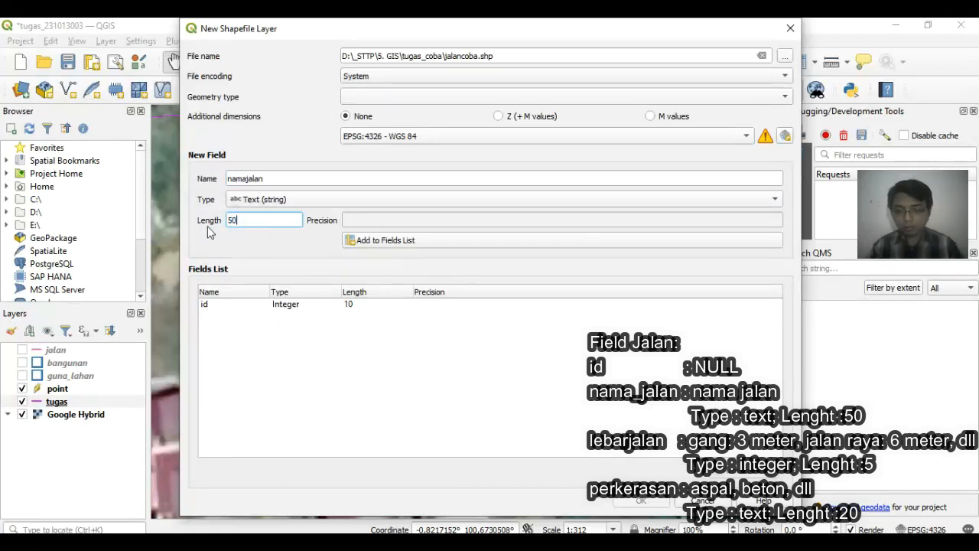
left_click(383, 240)
Step: Add an Integer (32 bit) field named lebarjalan with length 5 to the new layer's fields
left_click(258, 176)
type("leba")
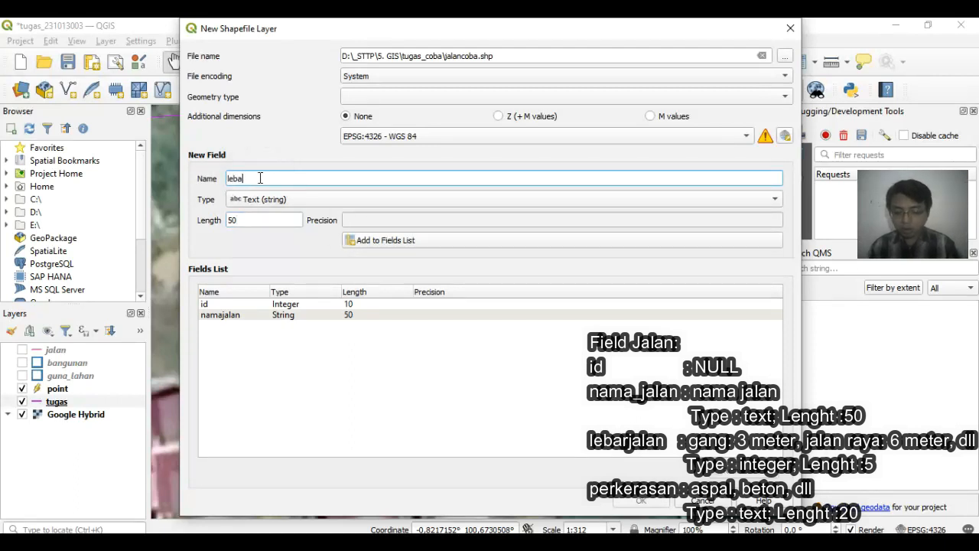
left_click(273, 199)
left_click(273, 208)
double_click(234, 220)
type("5")
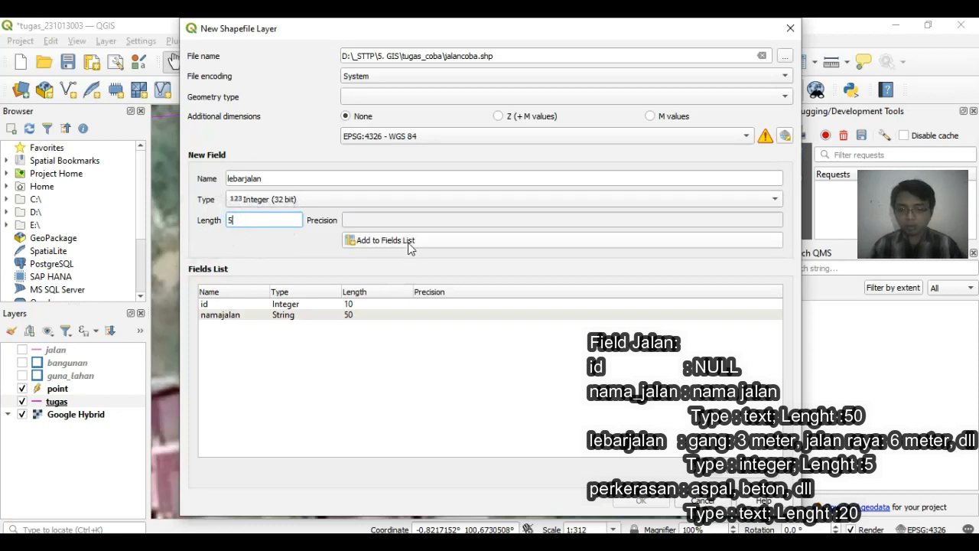
left_click(408, 242)
Step: Add a text field named perkerasan with length 20 to the new layer's fields
left_click(267, 178)
type("perkerasan")
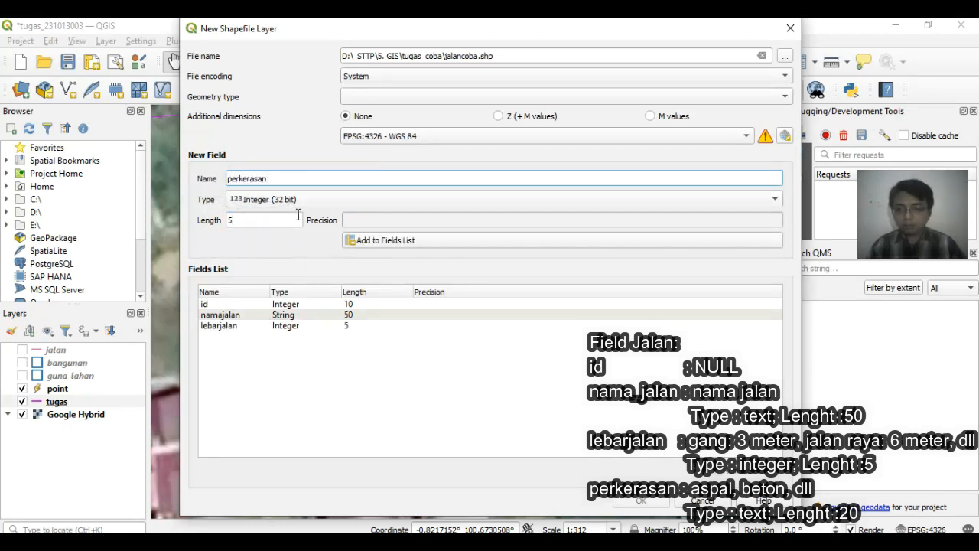
left_click(297, 200)
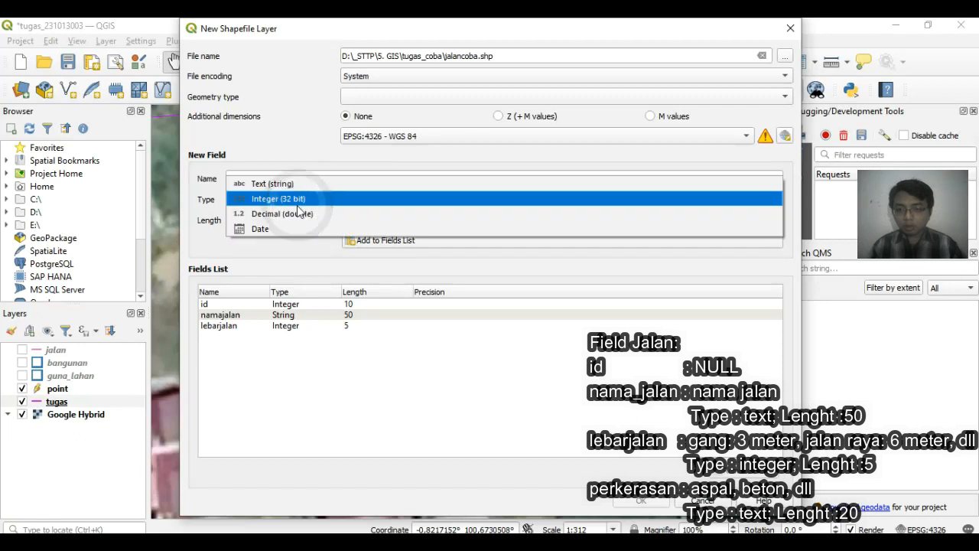
left_click(294, 184)
left_click(238, 220)
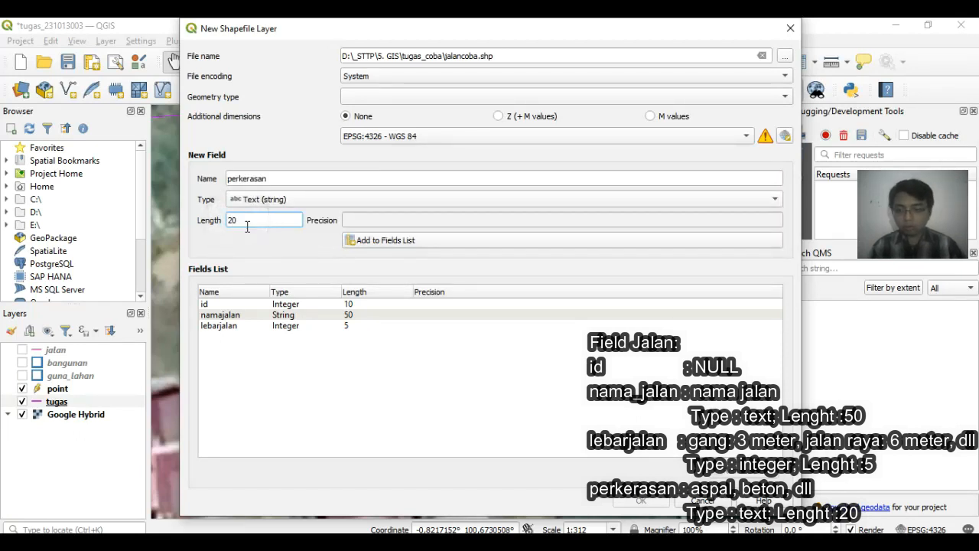
left_click(360, 239)
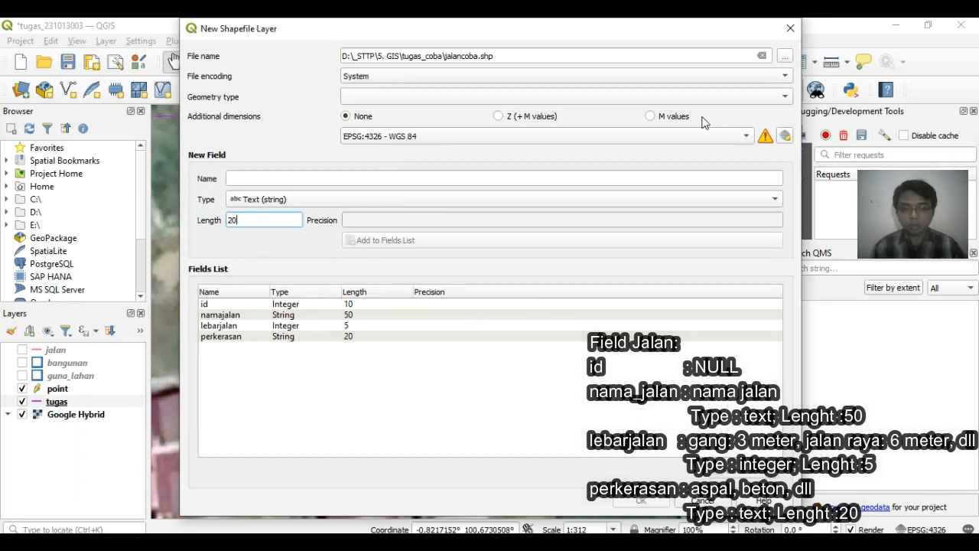
Step: Set the geometry type to LineString and create the jalancoba layer
left_click(498, 96)
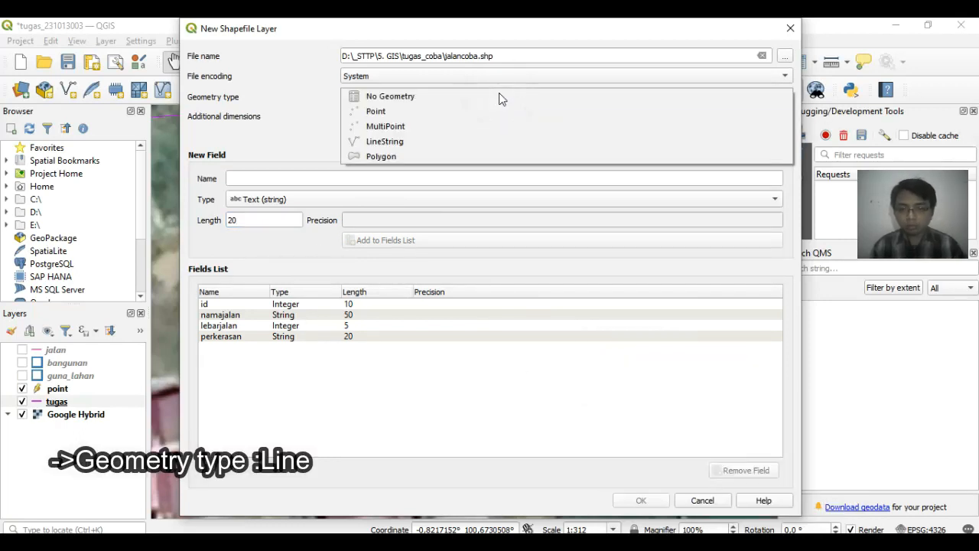
left_click(412, 142)
left_click(654, 501)
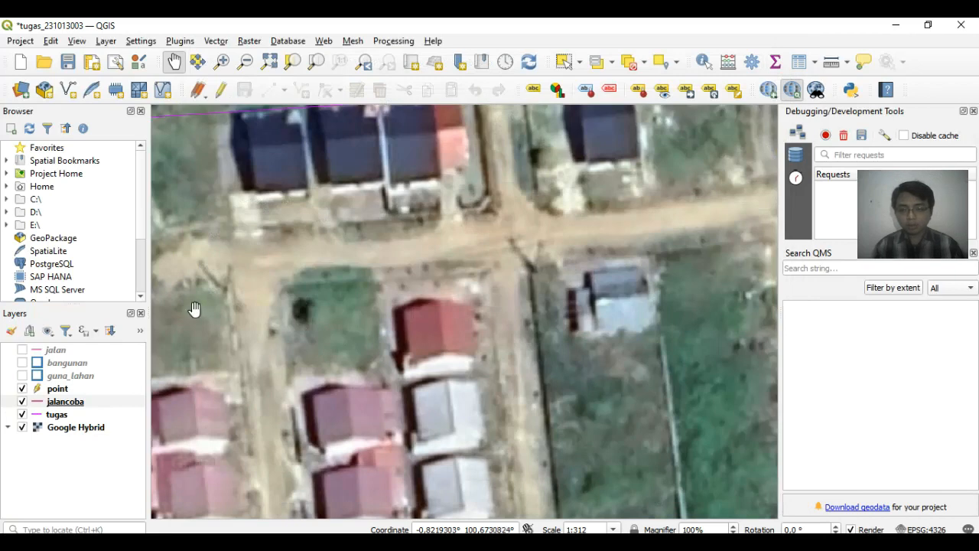
Step: Enable editing on jalancoba and digitize a line along the north edge of the dirt road between the two junctions
left_click(224, 93)
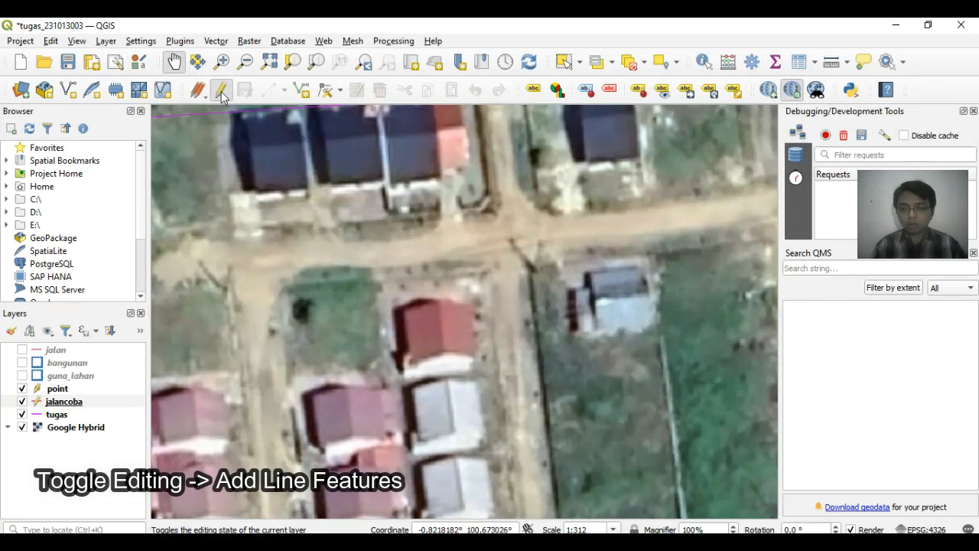
left_click(301, 88)
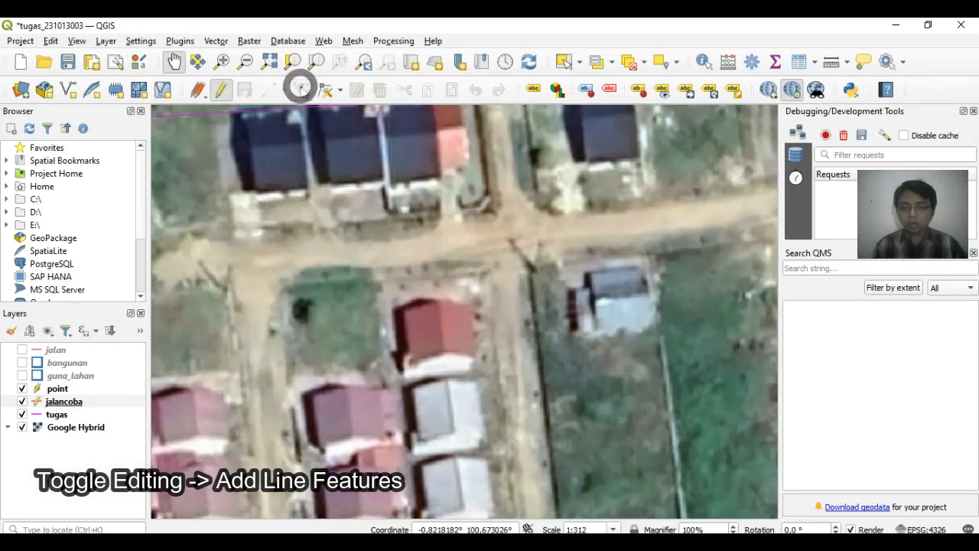
left_click(253, 230)
left_click(479, 222)
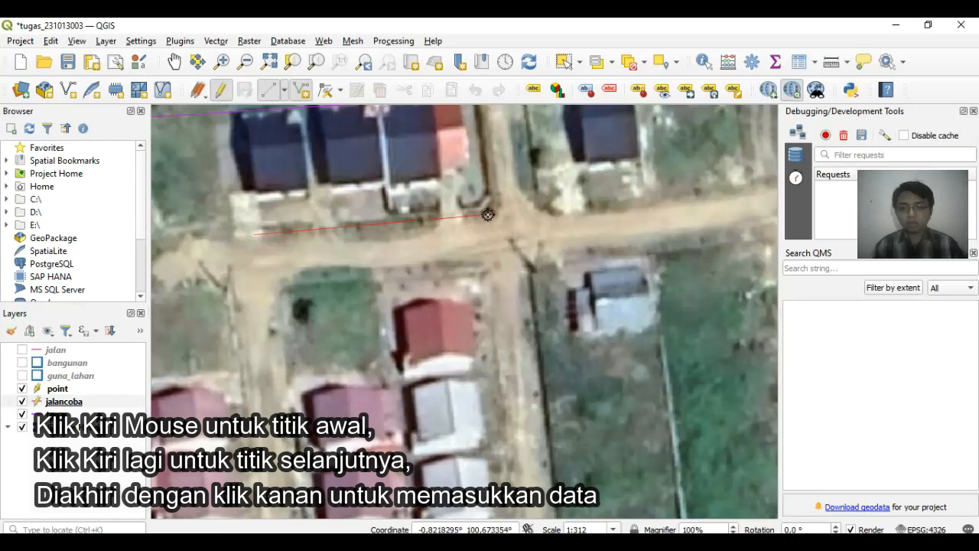
right_click(479, 222)
Step: Fill in the new road line's attributes with namajalan solok, lebarjalan 3 and perkerasan beton, and accept them
left_click(494, 285)
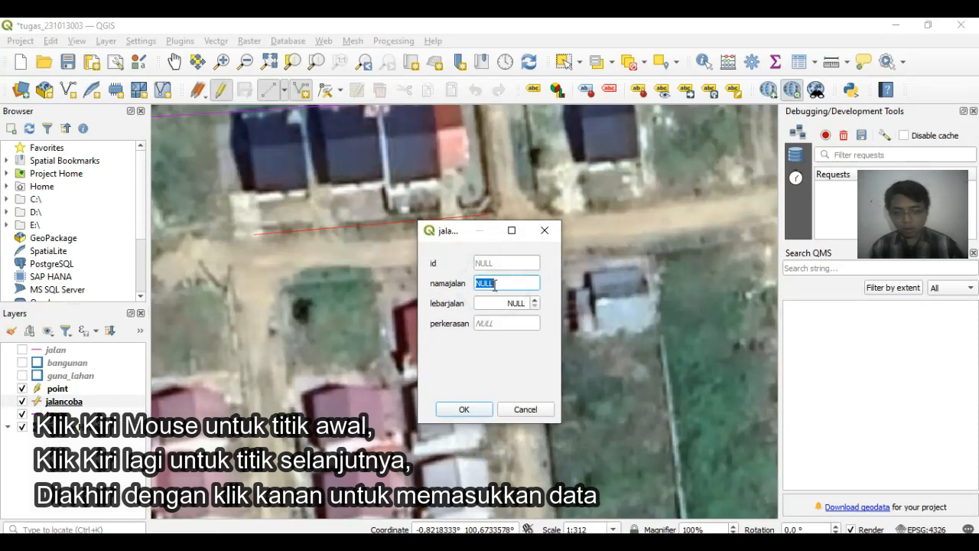
type("solok")
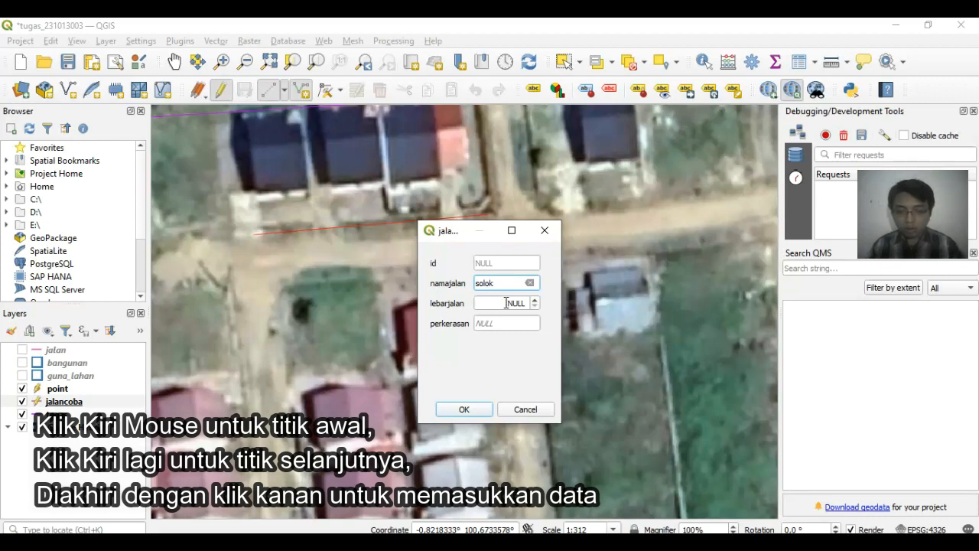
left_click(506, 303)
type("3")
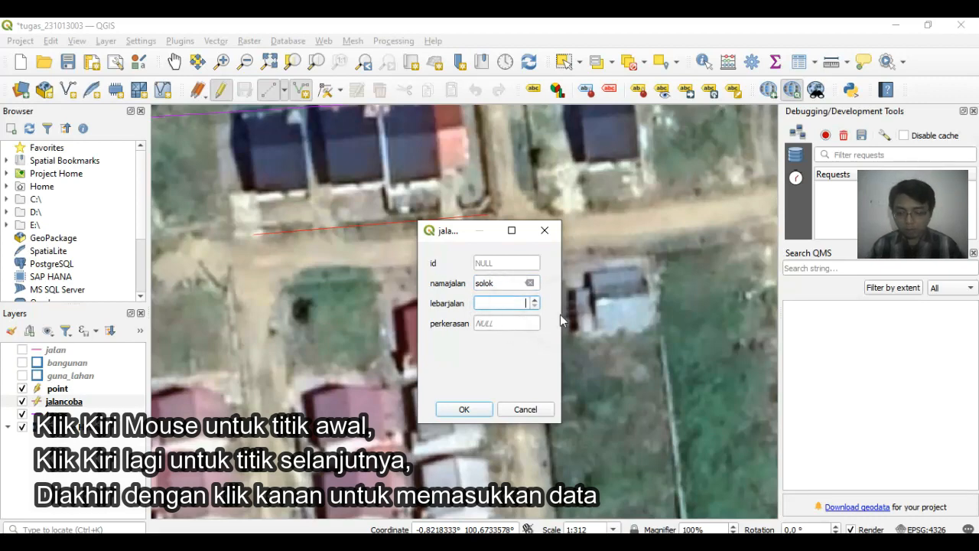
left_click(498, 323)
type("beton")
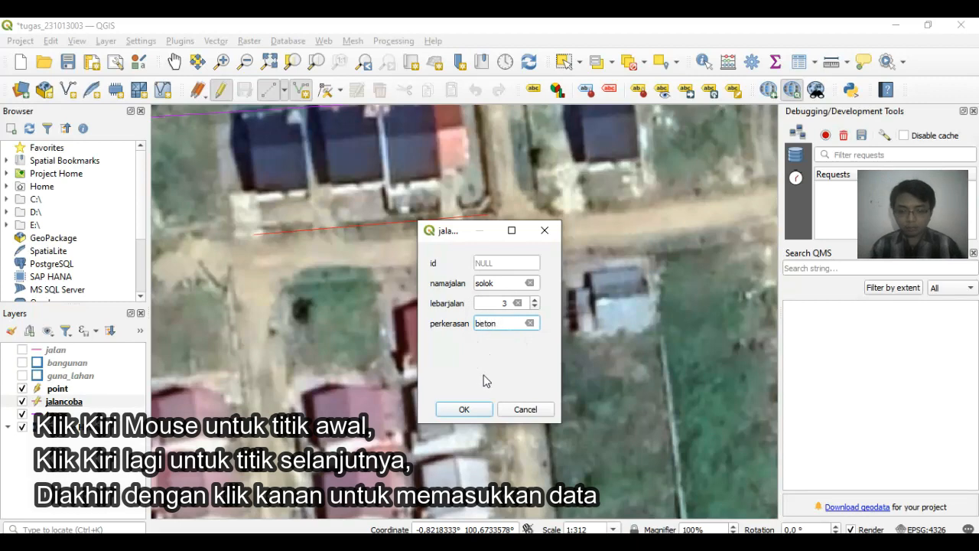
left_click(461, 408)
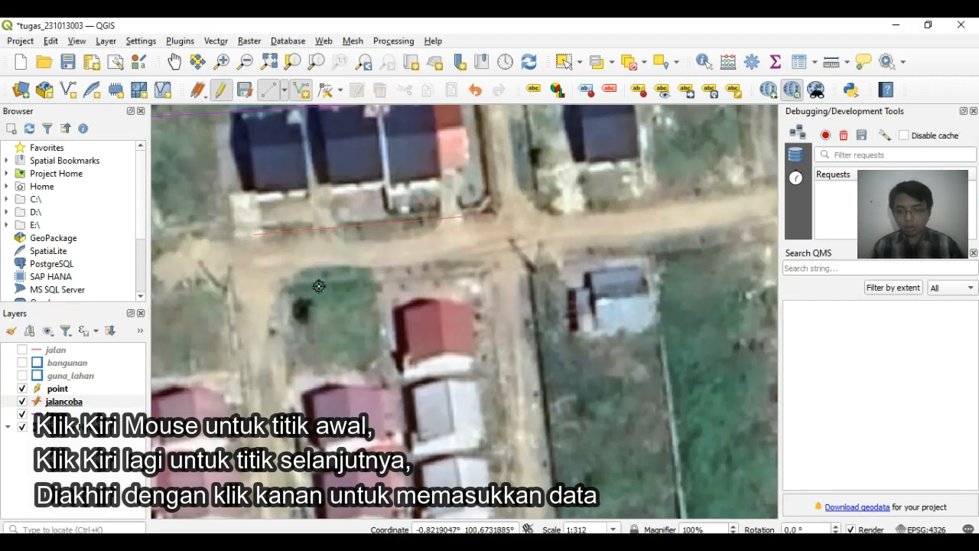
Step: Digitize a line along the south edge of the same road with namajalan solok, lebarjalan 3 and perkerasan beton
left_click(490, 251)
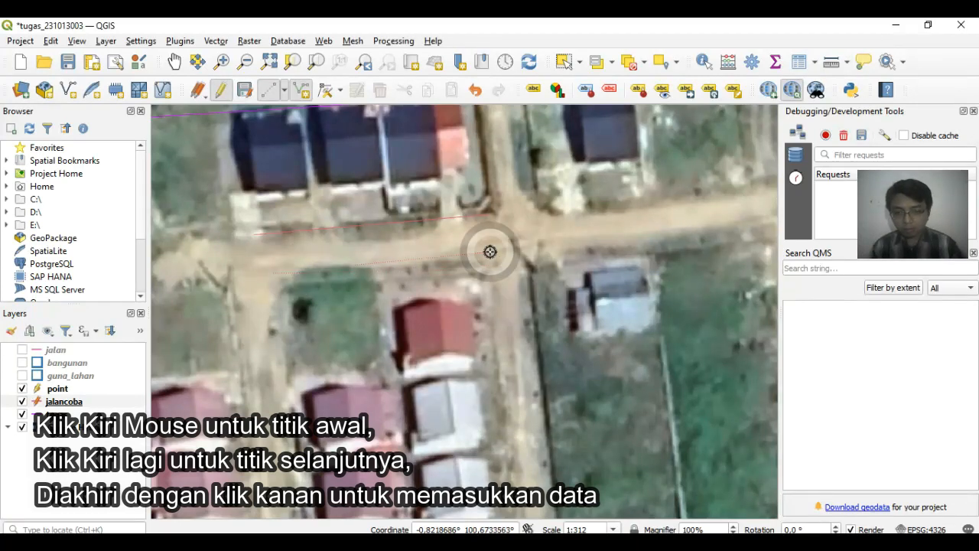
right_click(490, 253)
left_click(508, 282)
type("solok")
left_click(514, 303)
type("3")
left_click(503, 324)
type("beton")
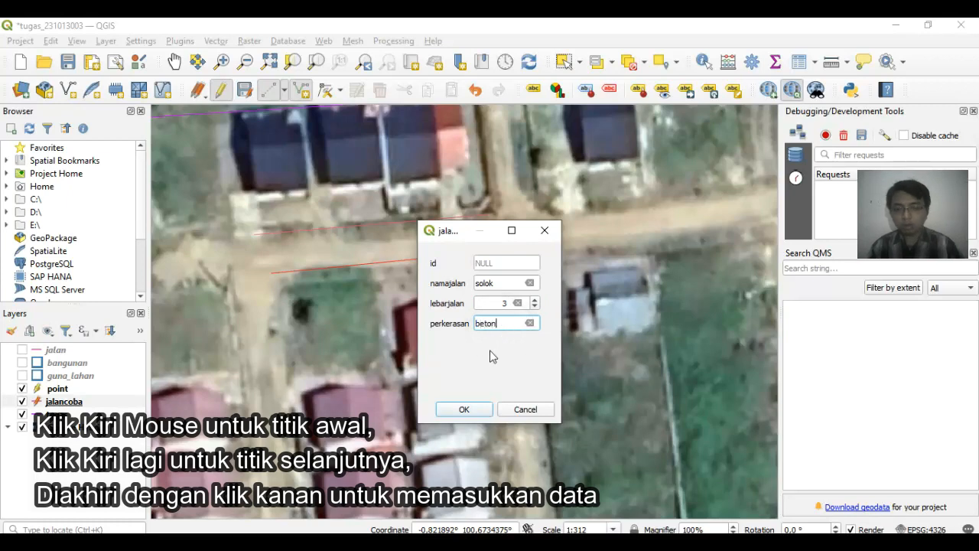
left_click(463, 409)
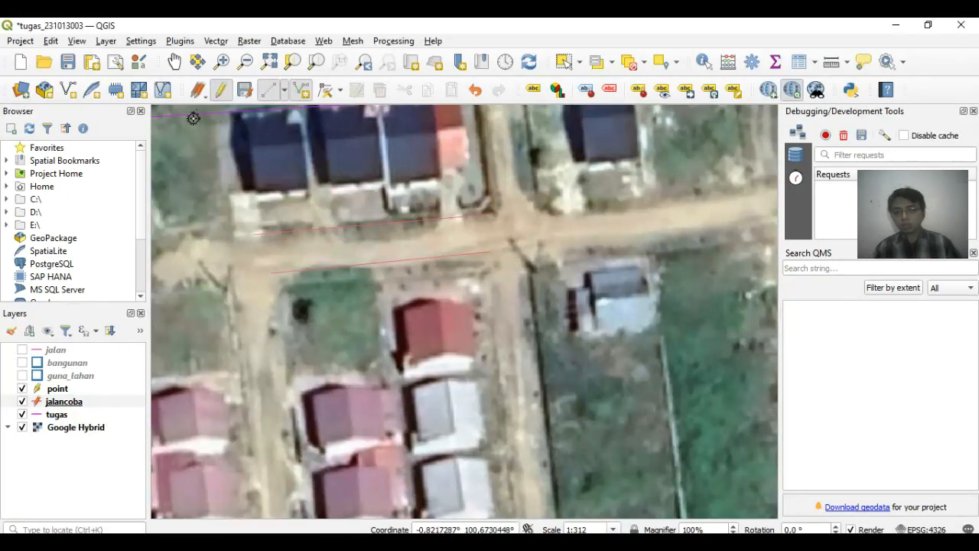
Step: Start a new shapefile layer and set its file to bangunancoba in the tugas_coba folder
left_click(68, 90)
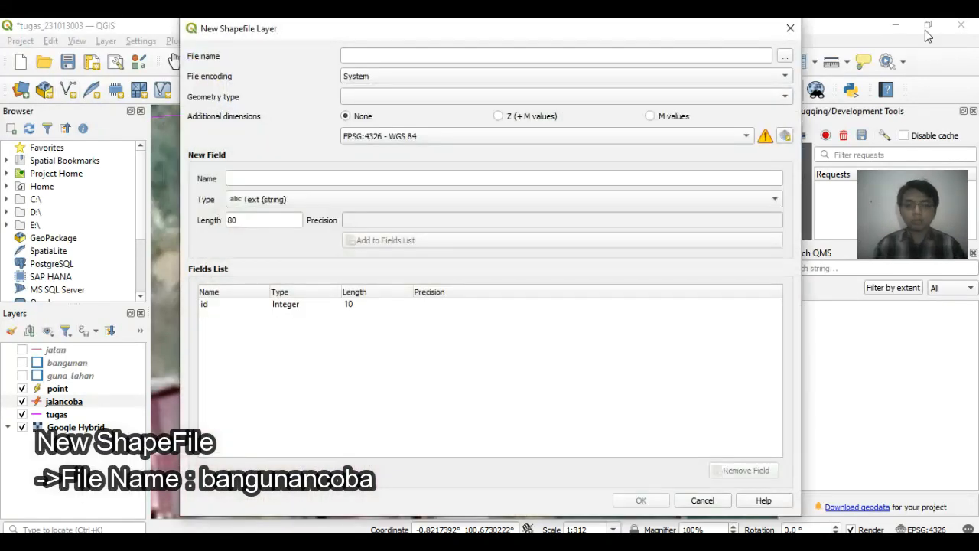
left_click(788, 55)
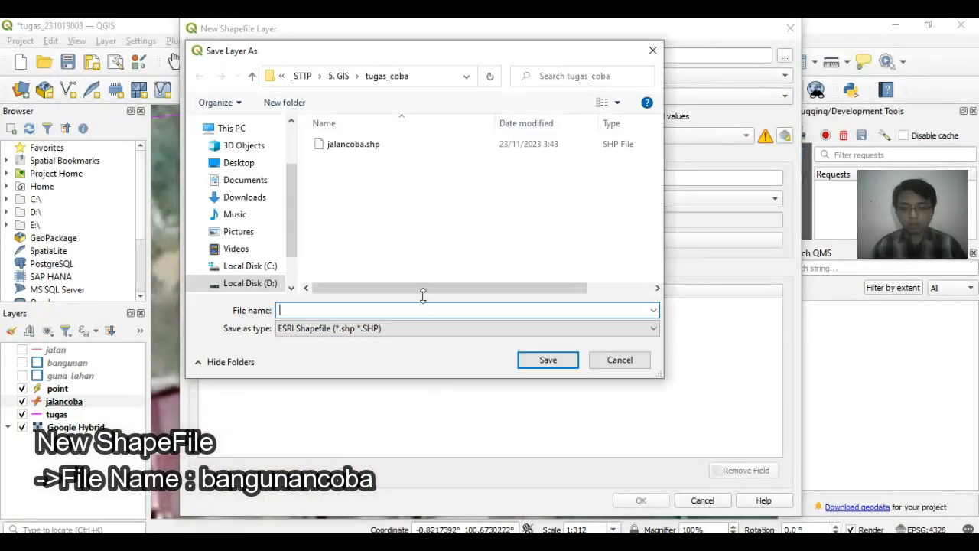
type("bangunan")
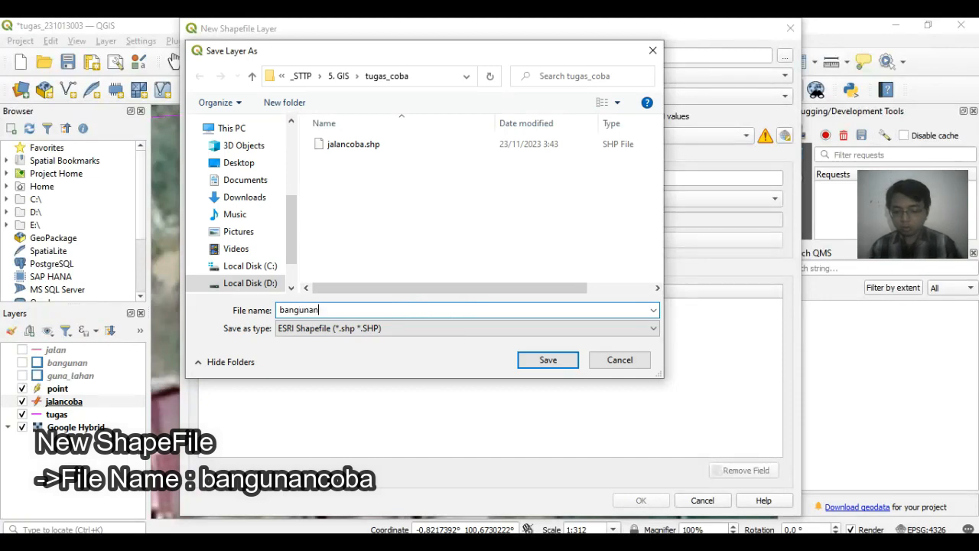
type("coba")
left_click(548, 358)
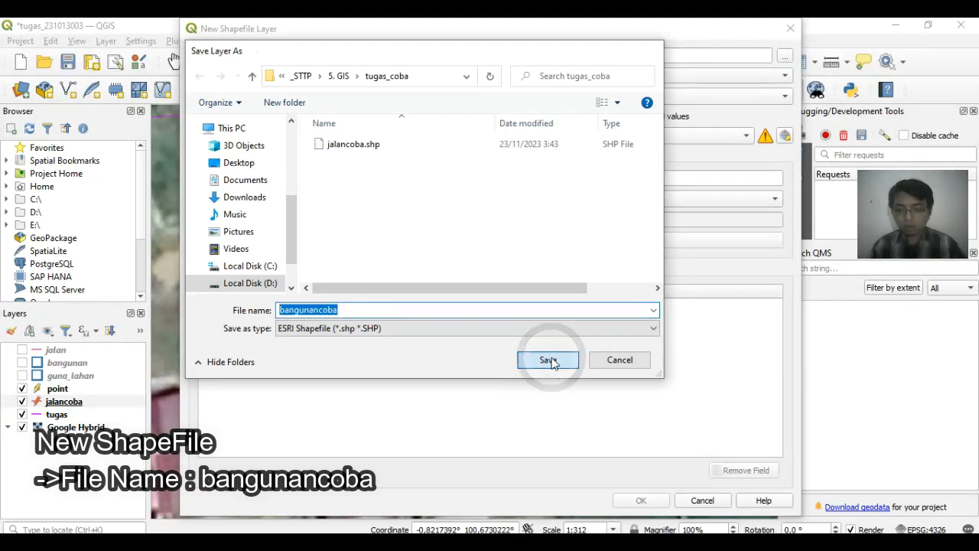
Step: Add a text field named jenisbgn with length 20 to the new layer's fields
left_click(280, 179)
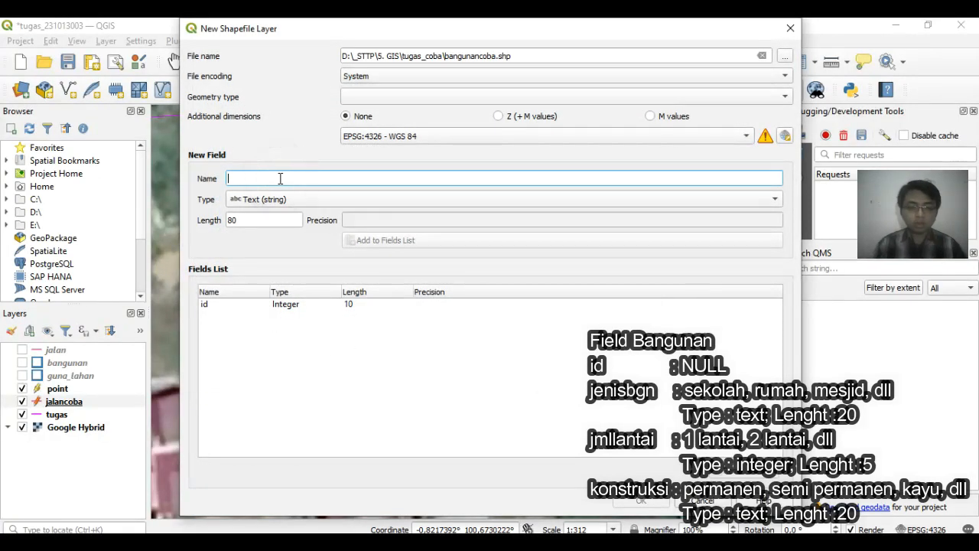
type("jenis")
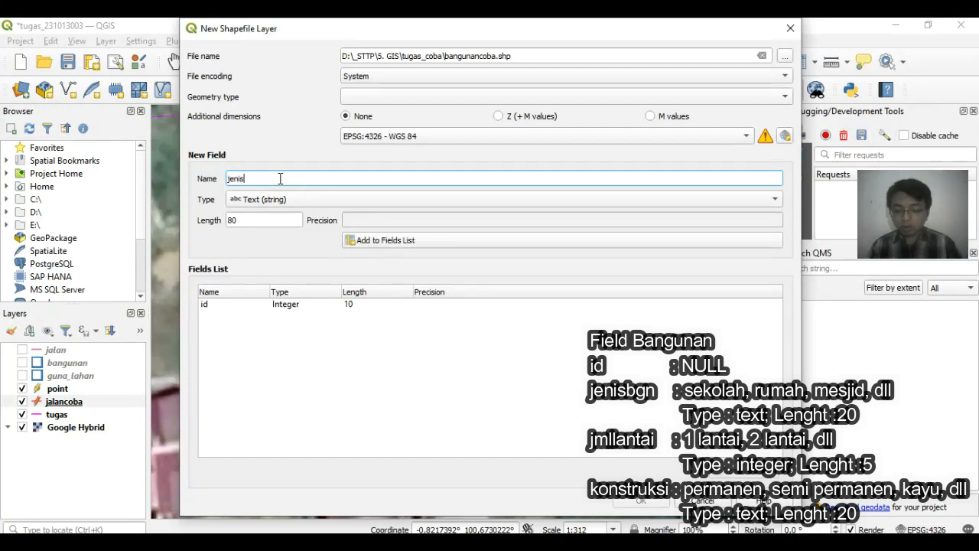
left_click_drag(257, 222, 206, 227)
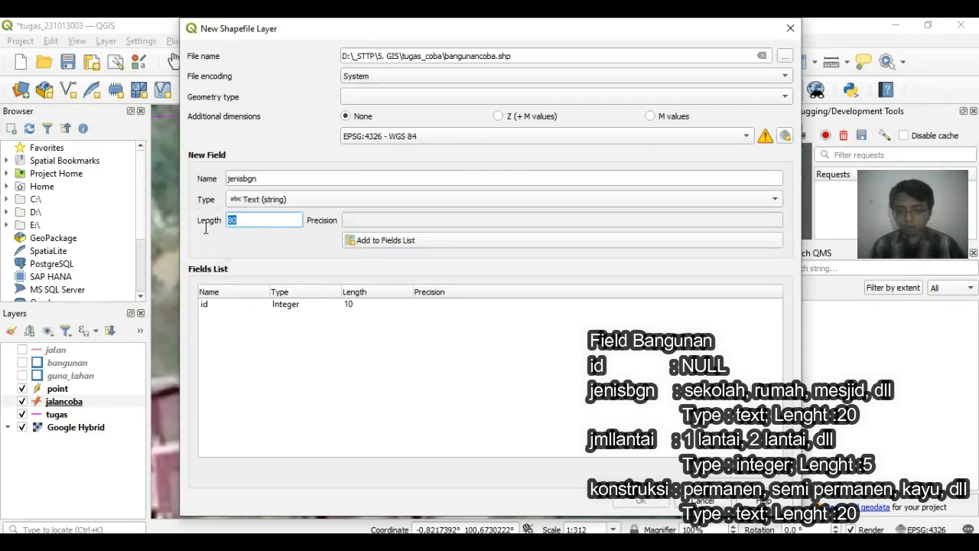
left_click(351, 240)
Step: Add a 32-bit integer field named jmllantai with length 5 to the new layer's fields
left_click(266, 177)
type("jmllantai")
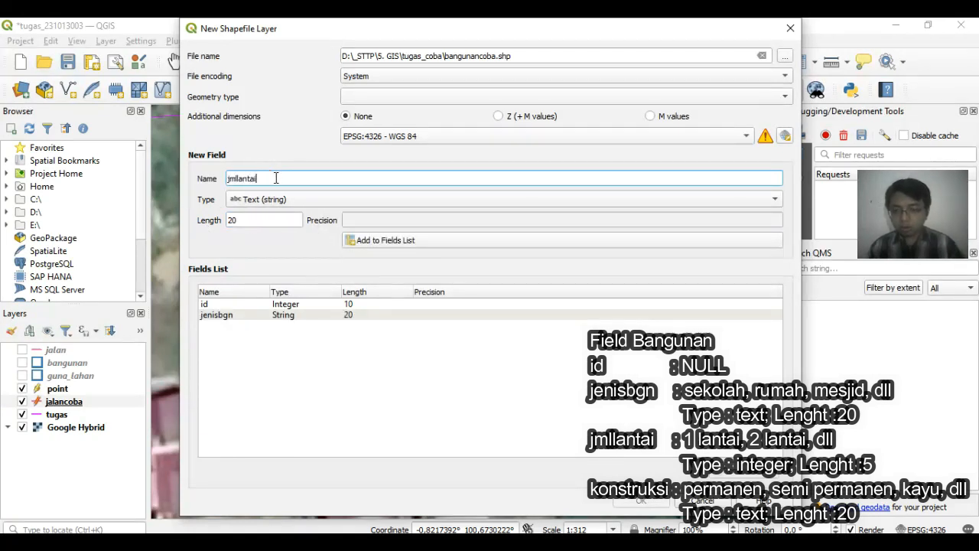
left_click(276, 199)
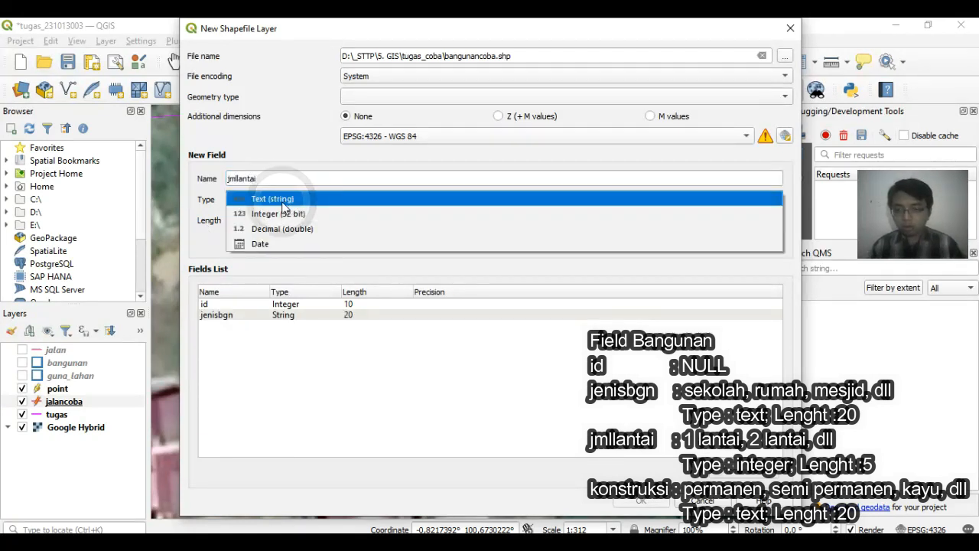
left_click(264, 208)
left_click_drag(273, 220, 208, 228)
type("5")
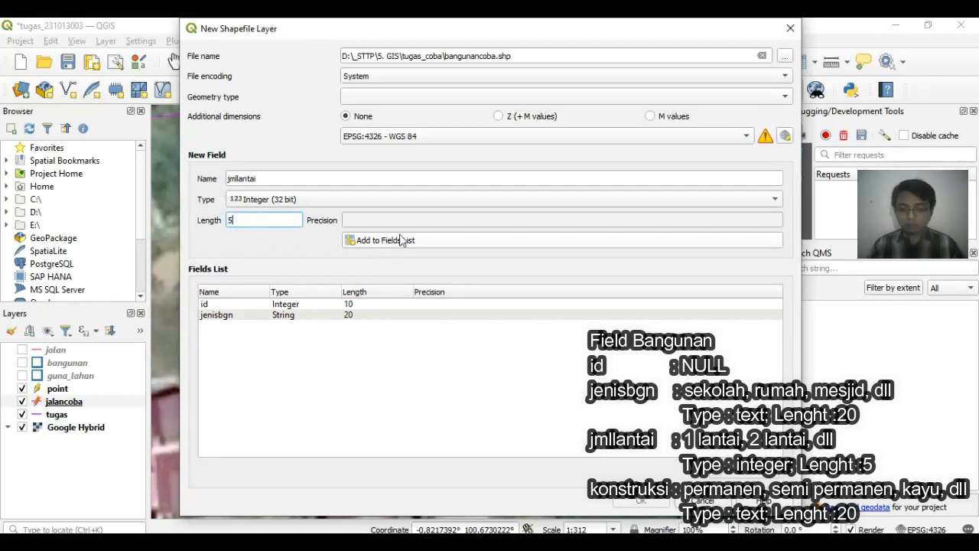
left_click(417, 240)
Step: Add a text field named konstruksi with length 20 to the new layer's fields
left_click(247, 180)
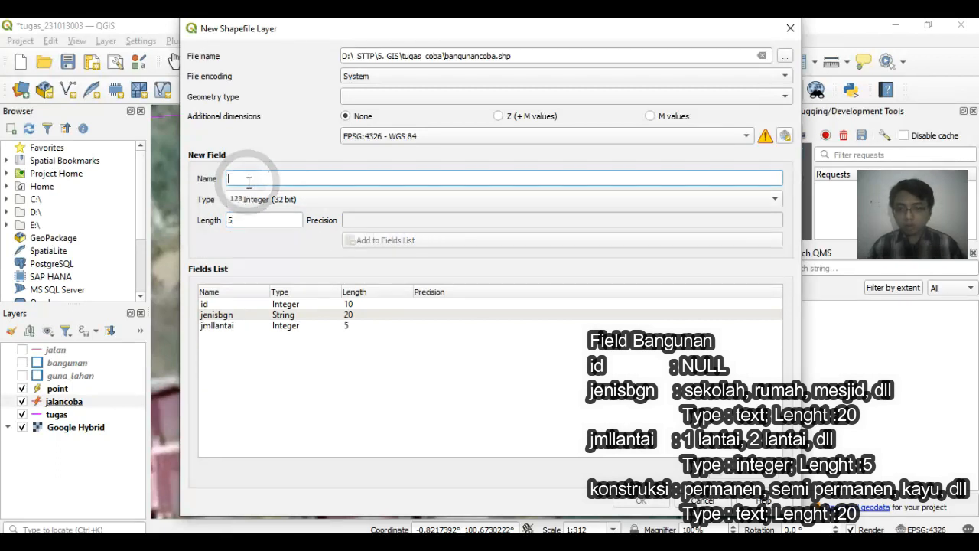
type("konstru")
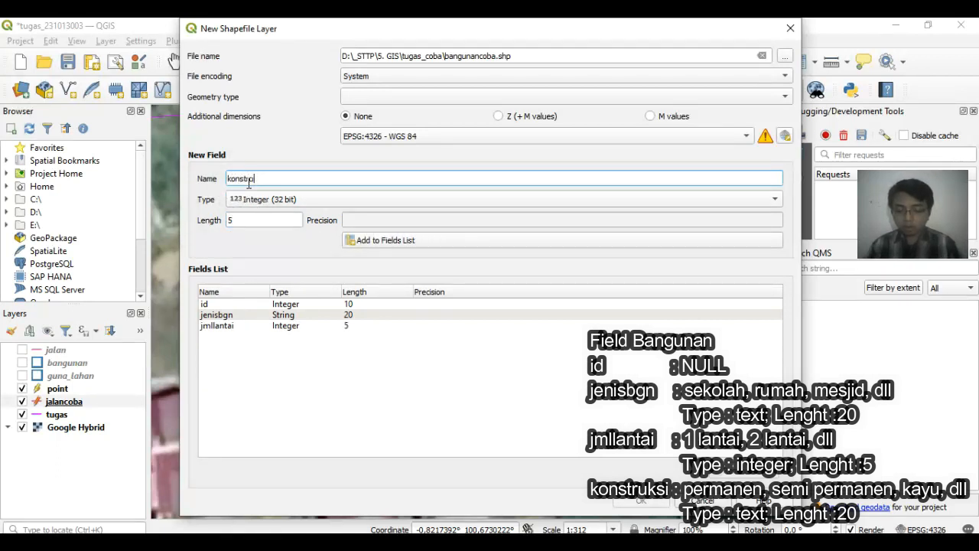
left_click(293, 200)
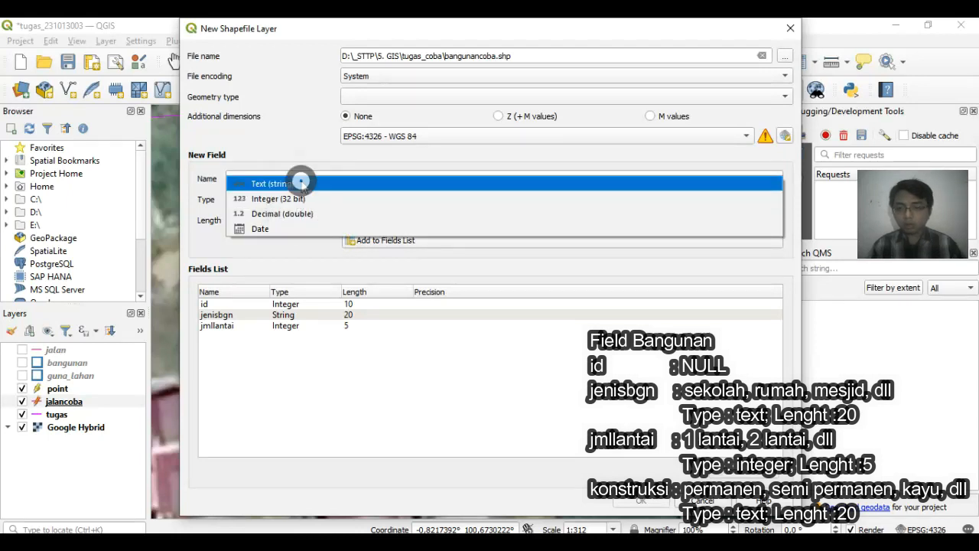
left_click(299, 184)
double_click(229, 220)
type("20")
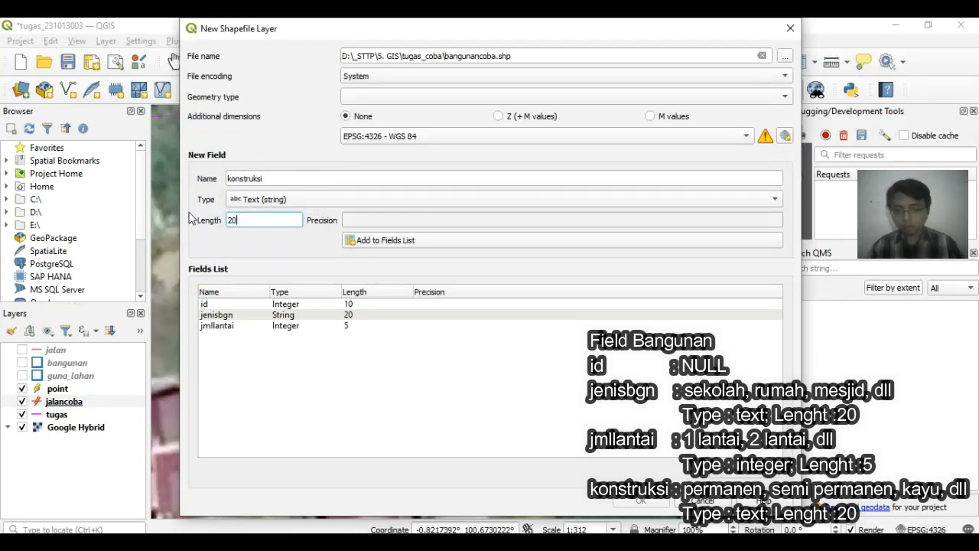
left_click(400, 240)
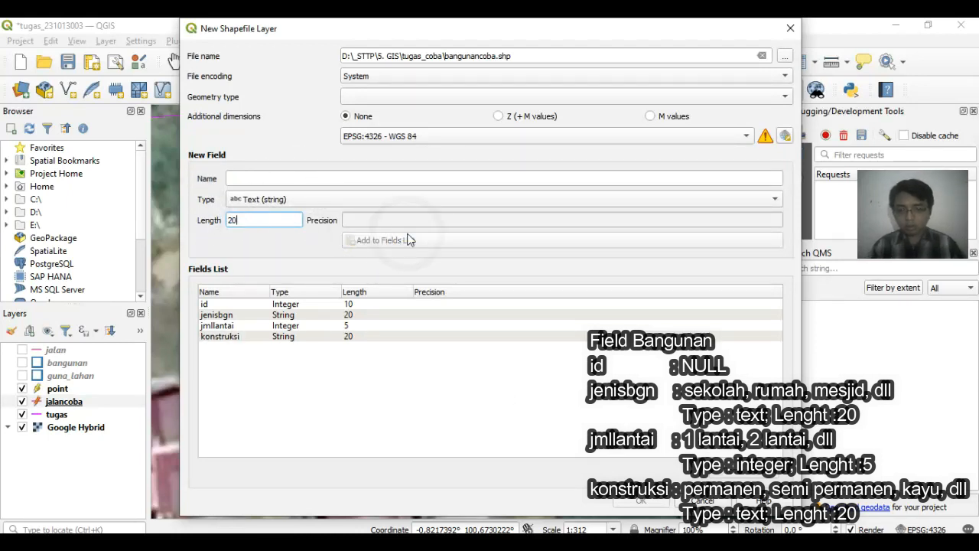
Step: Set the geometry type to Polygon and create the bangunancoba layer
left_click(375, 98)
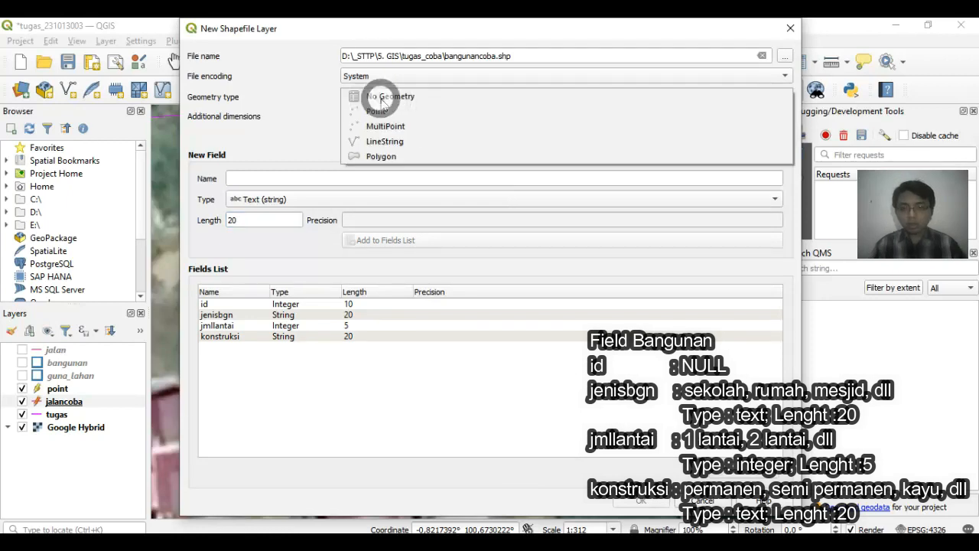
left_click(408, 157)
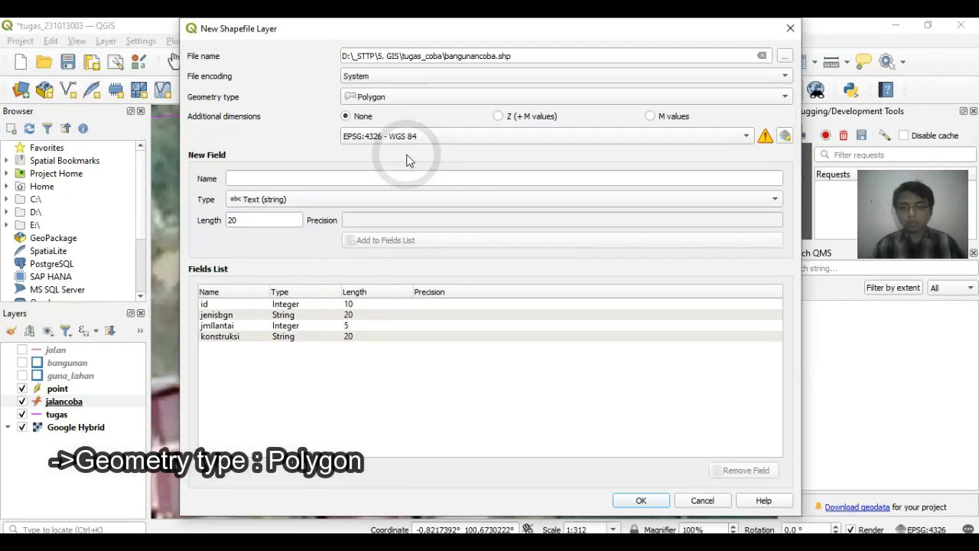
left_click(641, 500)
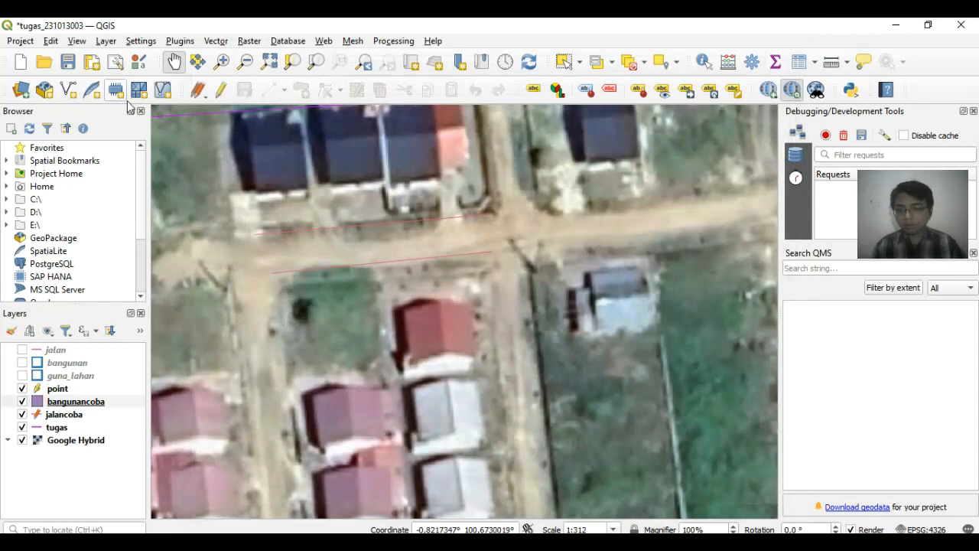
Step: Enable editing on bangunancoba and digitize a four-corner polygon around the red-roofed house just south of the dirt road
left_click(220, 91)
left_click(303, 91)
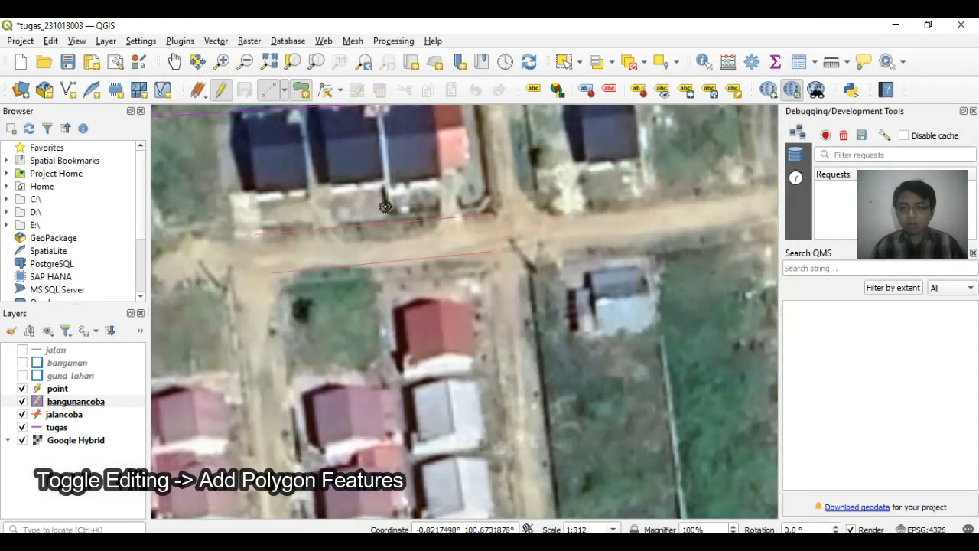
left_click(403, 374)
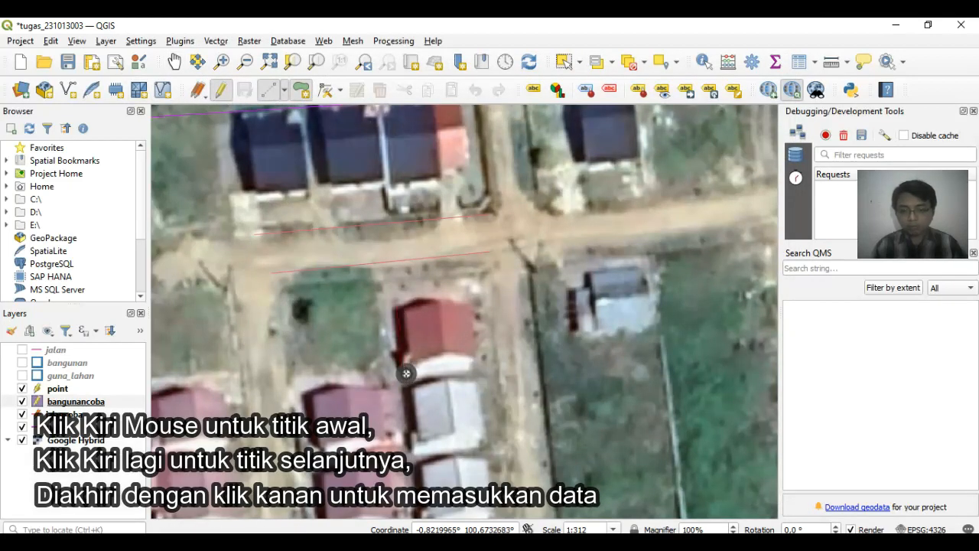
left_click(468, 368)
left_click(470, 301)
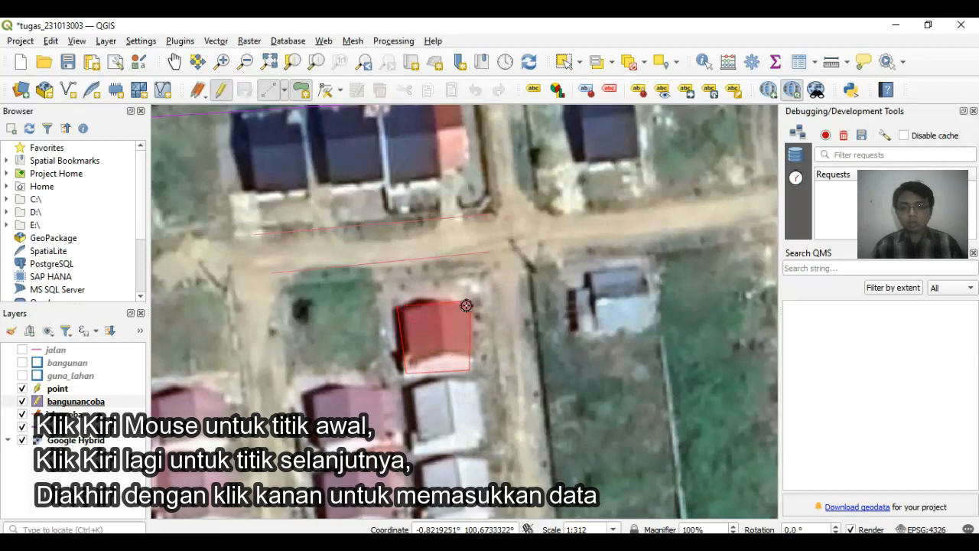
right_click(474, 305)
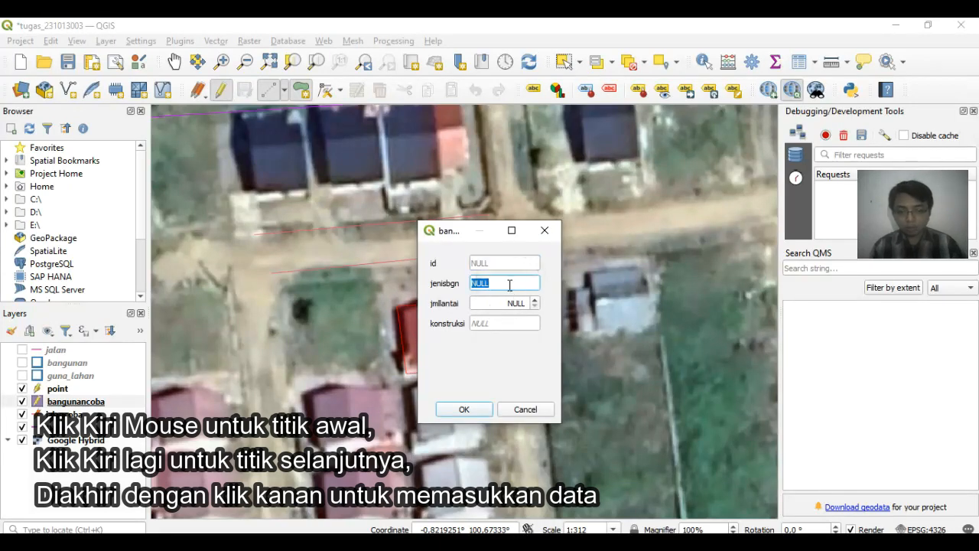
Step: Fill in the new building's attributes with jenisbgn rumah, jmllantai 3 and konstruksi permanen, and accept them
type("rumah")
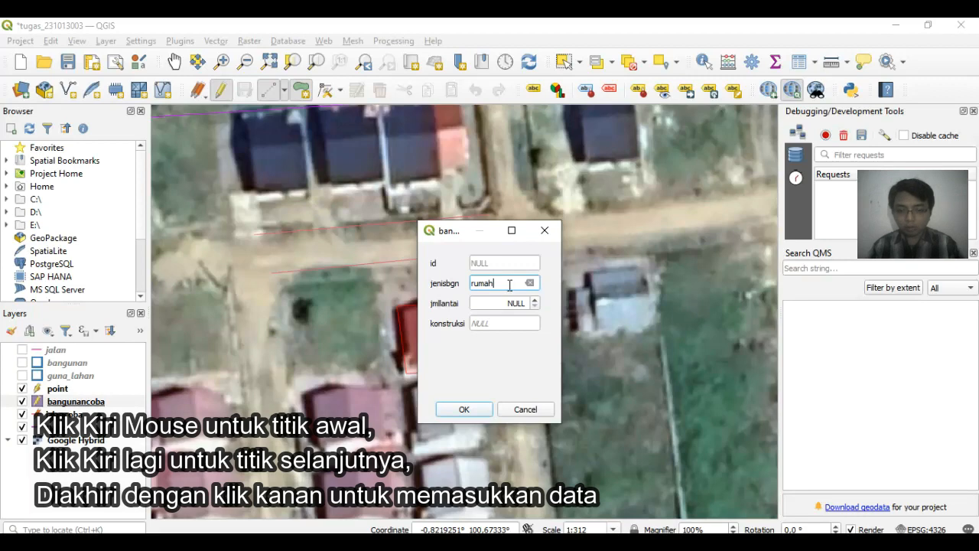
left_click(494, 303)
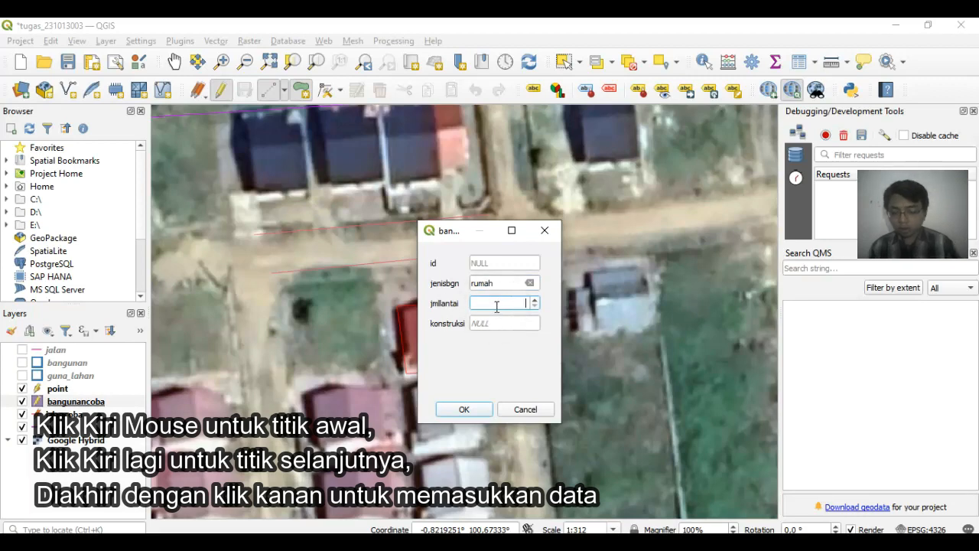
type("3")
left_click(490, 325)
type("permanen")
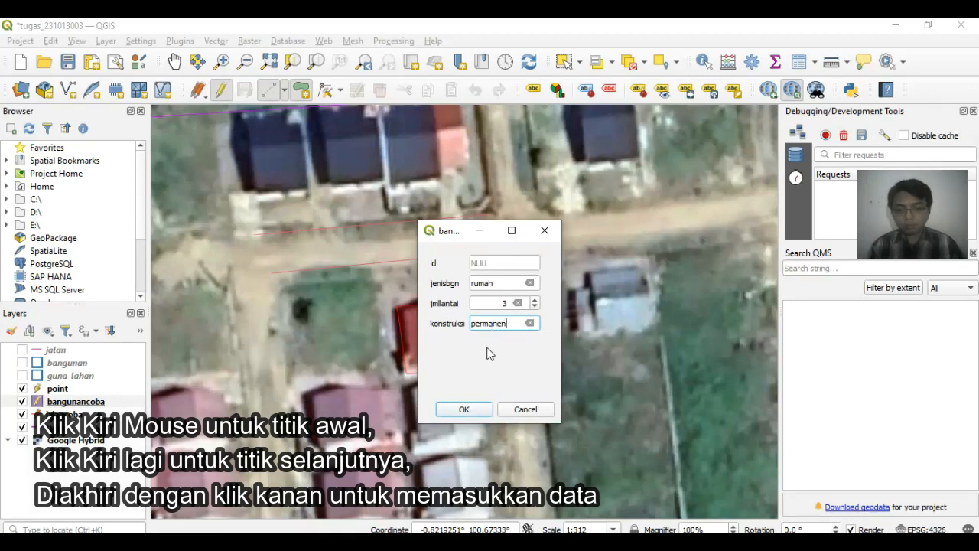
left_click(465, 408)
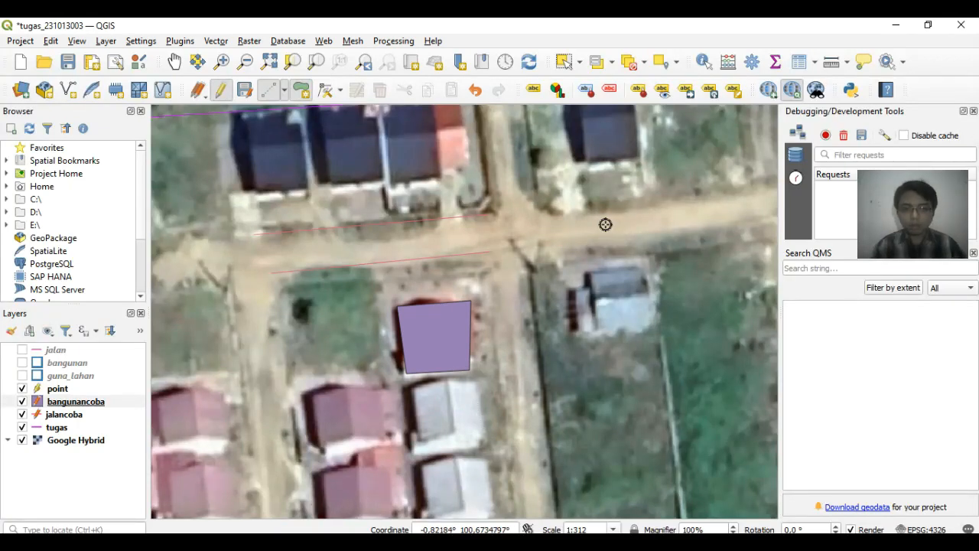
Step: Examine the bangunancoba attribute table and its settings for adding a field, then close it without adding one
left_click(798, 64)
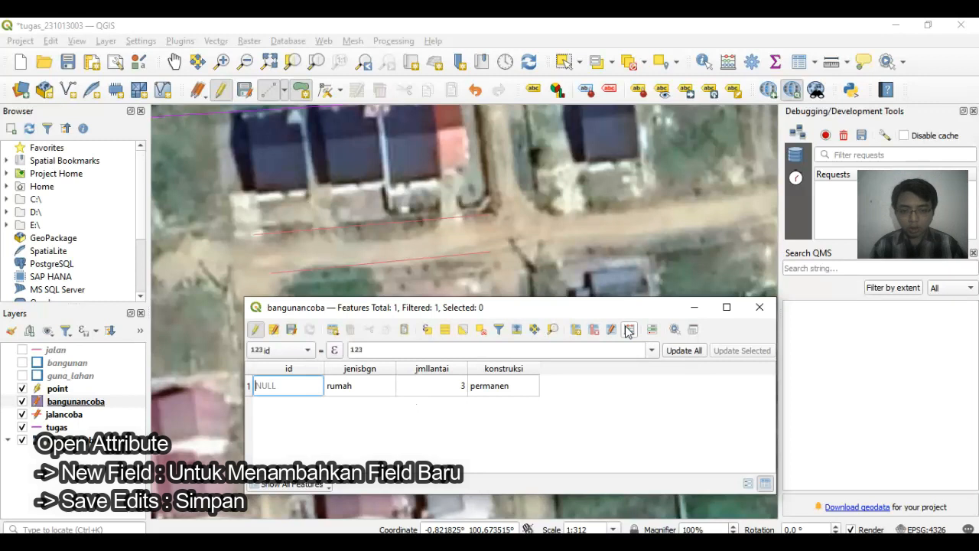
left_click(574, 332)
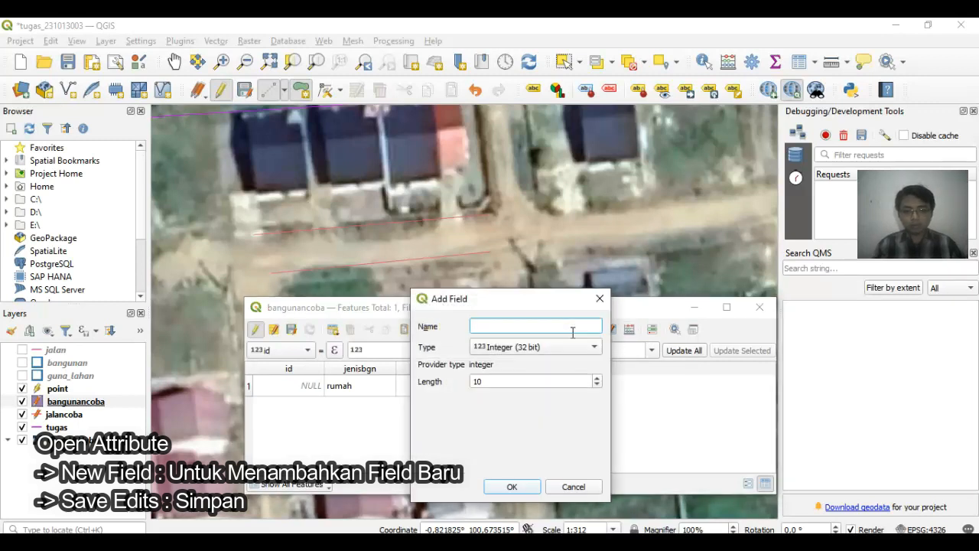
left_click_drag(516, 293, 715, 290)
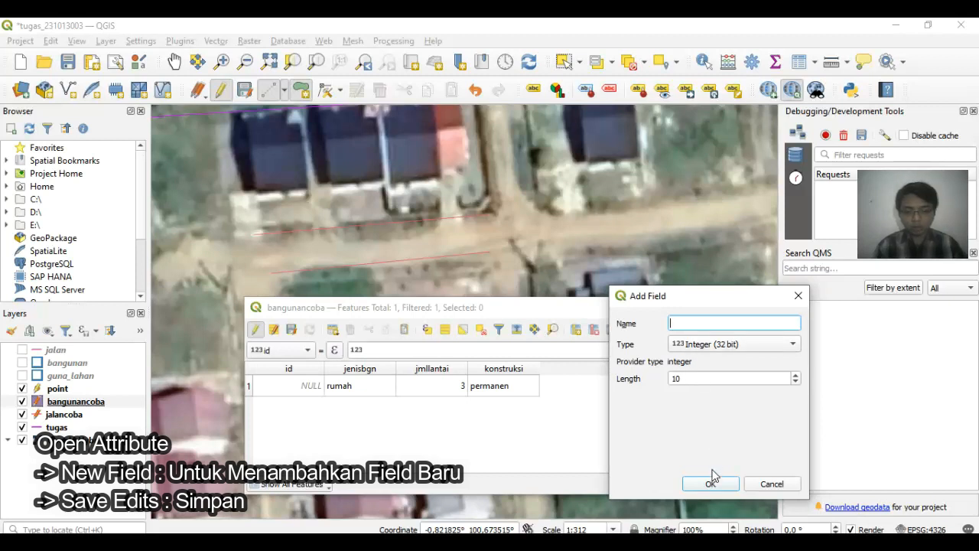
left_click(783, 485)
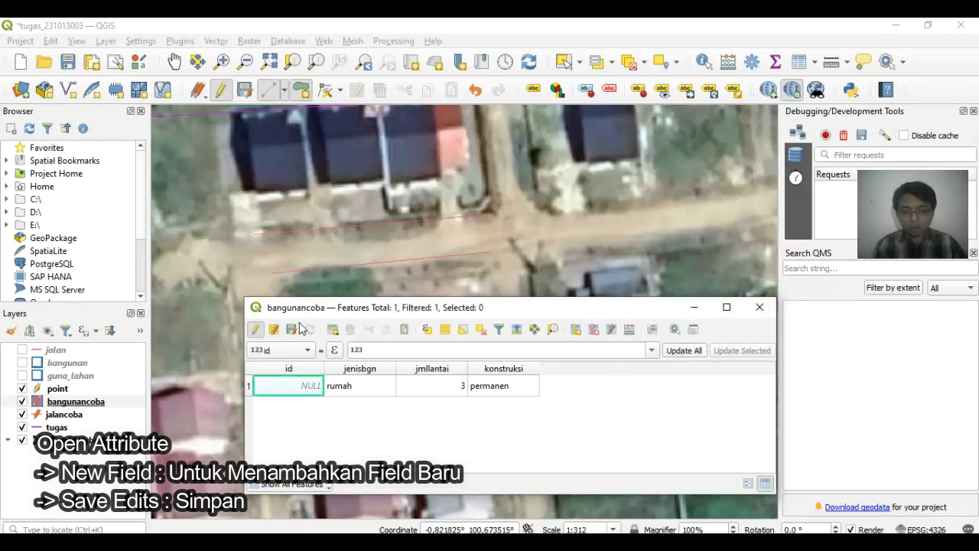
left_click(760, 307)
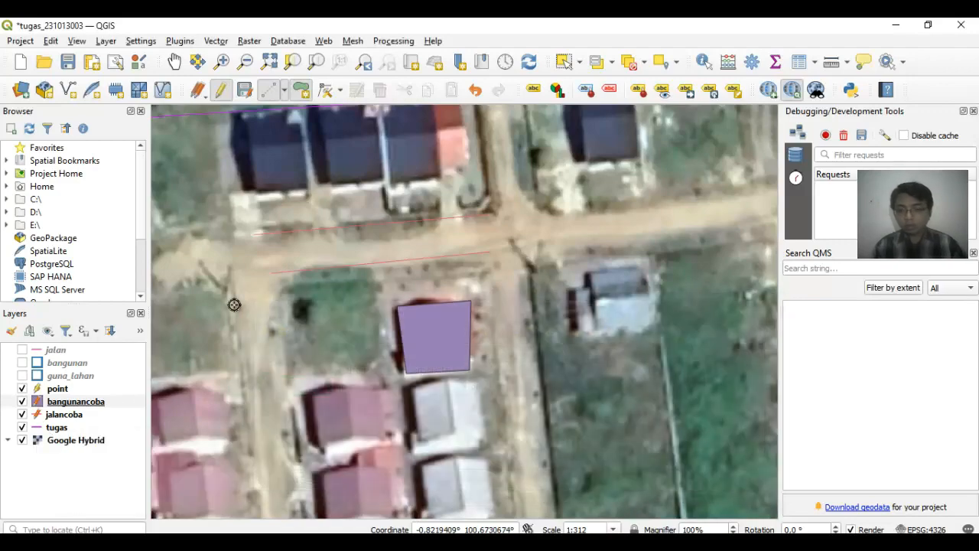
Step: Start another new shapefile layer and set its file to gunalahancoba in the tugas_coba folder
scroll(241, 298, "down", 3)
left_click(174, 61)
left_click_drag(255, 303, 383, 244)
scroll(476, 261, "down", 2)
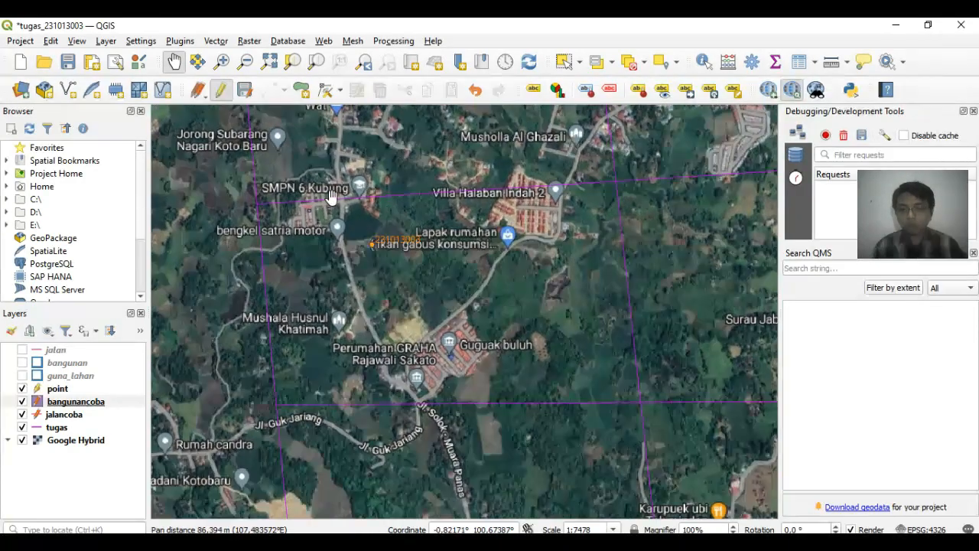
left_click(68, 90)
left_click(784, 55)
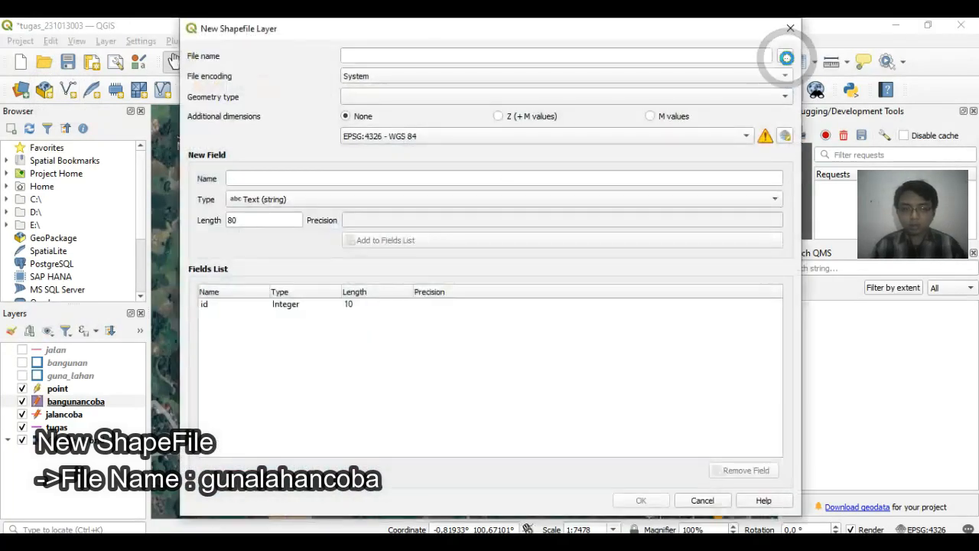
left_click(402, 310)
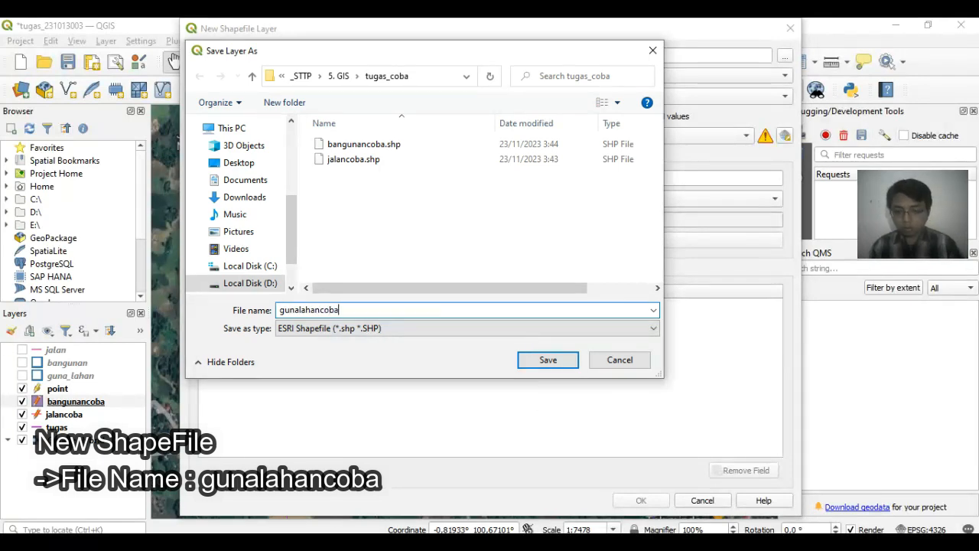
type("gunalahancoba")
left_click(548, 360)
Step: Add a text field named lahan with length 50 to the new layer's fields list
left_click(257, 178)
type("l")
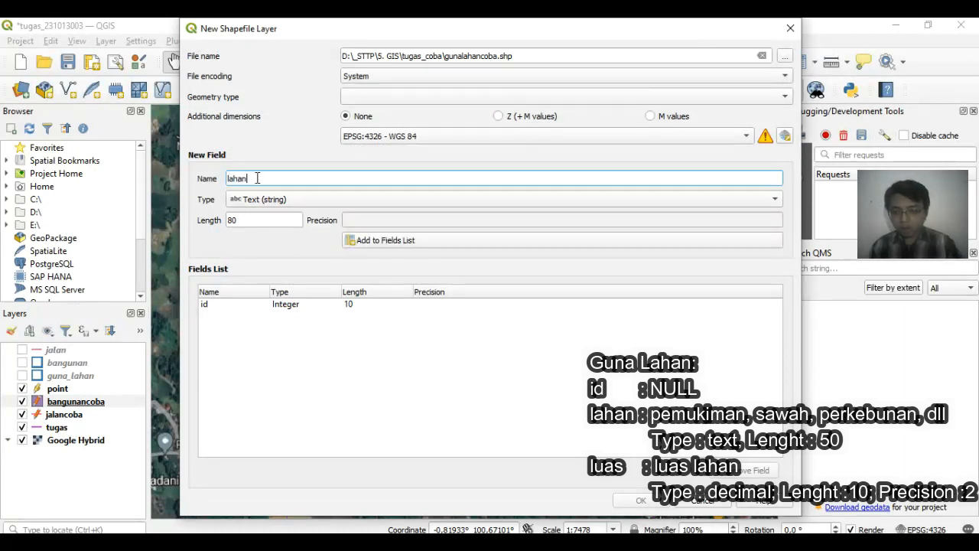
type("ahan")
double_click(247, 225)
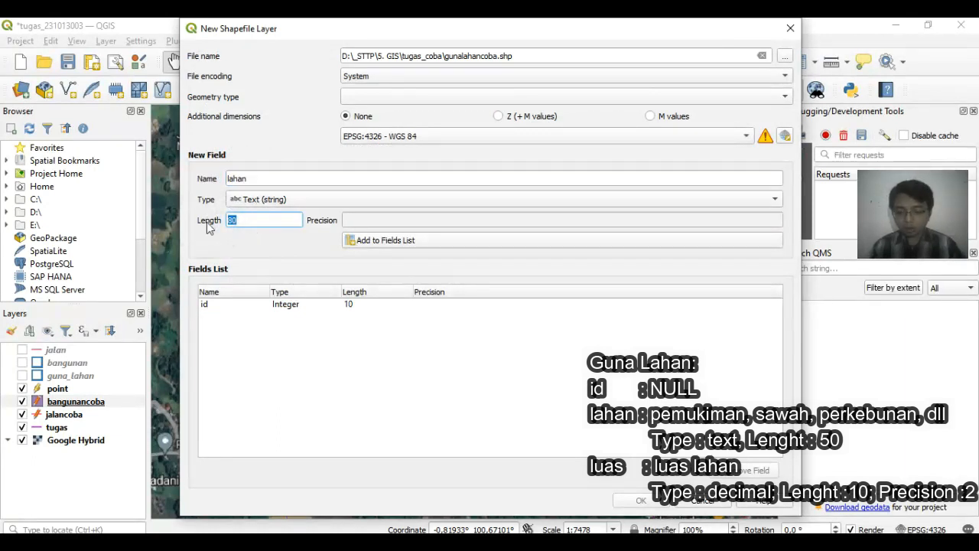
left_click(359, 240)
Step: Add a decimal field named luas with length 5 and precision 2 to the fields list
left_click(291, 178)
type("luas")
left_click(262, 199)
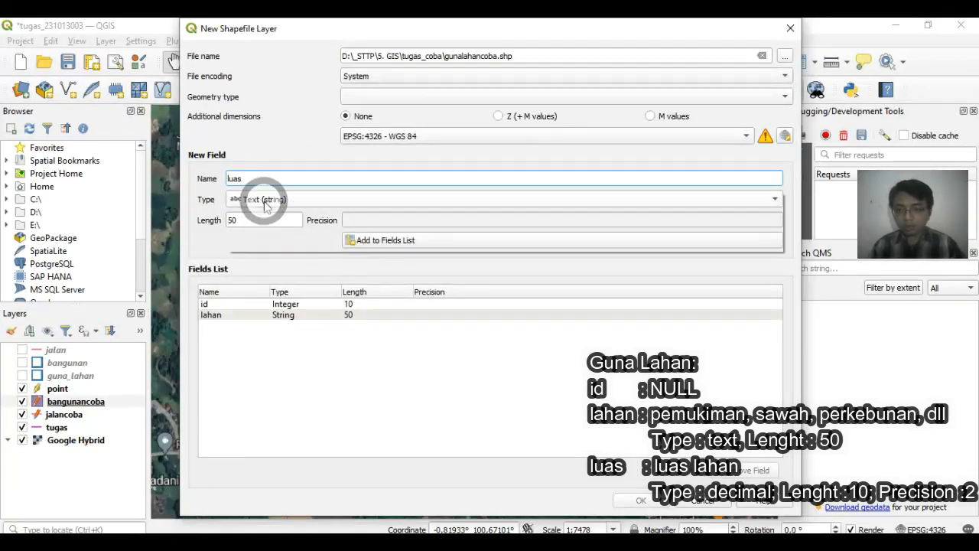
left_click(279, 228)
double_click(246, 220)
type("5")
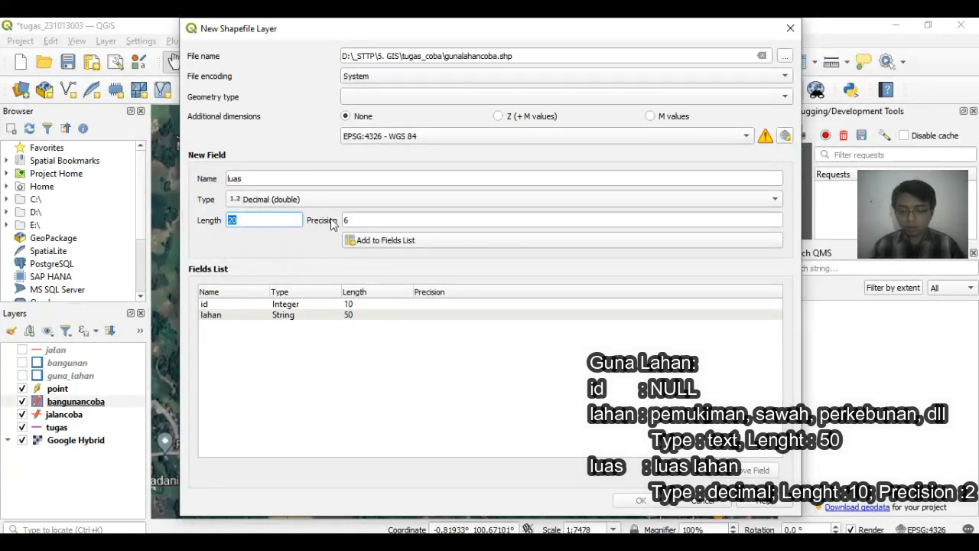
double_click(346, 220)
type("2")
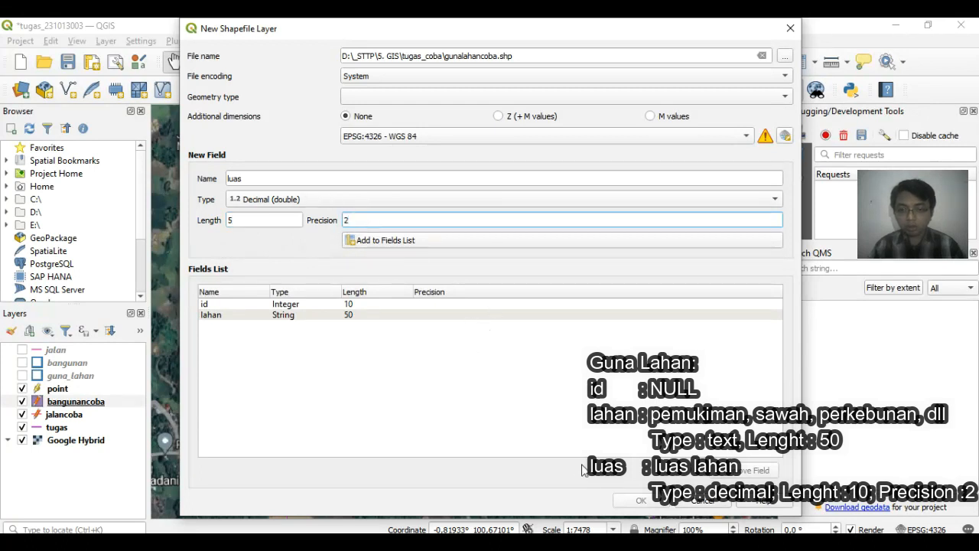
left_click(368, 242)
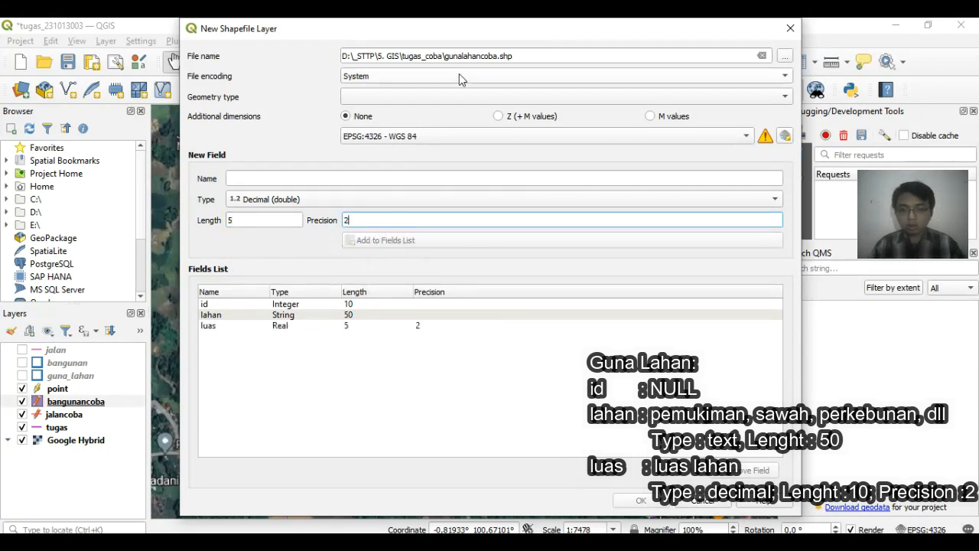
Step: Set the geometry type to Polygon and create the gunalahancoba shapefile layer
left_click(359, 96)
left_click(413, 155)
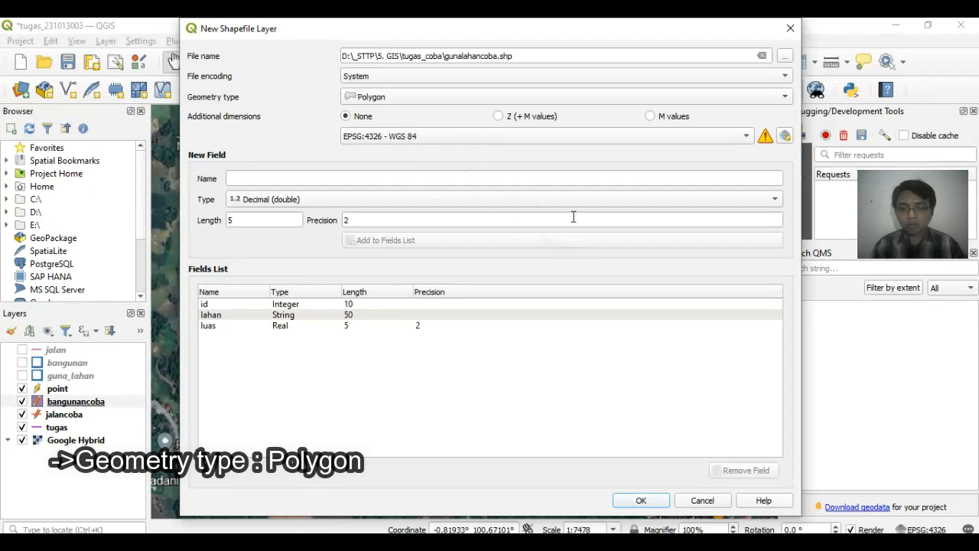
left_click(641, 500)
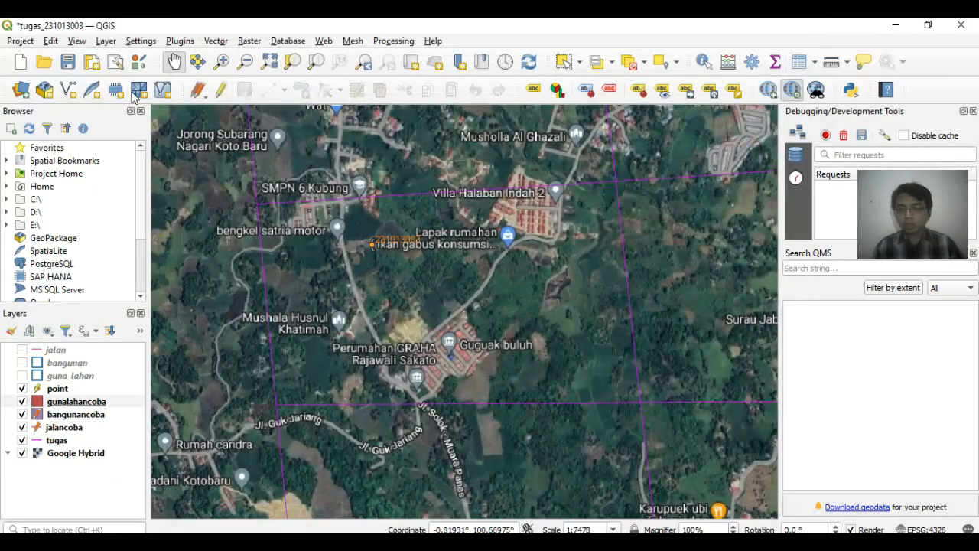
Step: Enable editing on gunalahancoba, hide the Google Hybrid basemap, and digitize a four-corner polygon over the tugas grid cell containing the labelled point
left_click(221, 89)
left_click(298, 90)
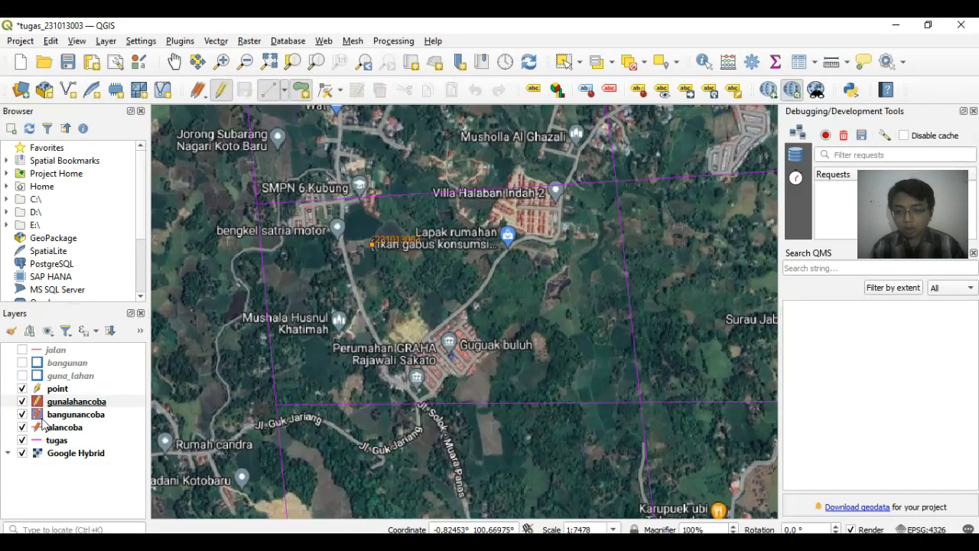
left_click(22, 452)
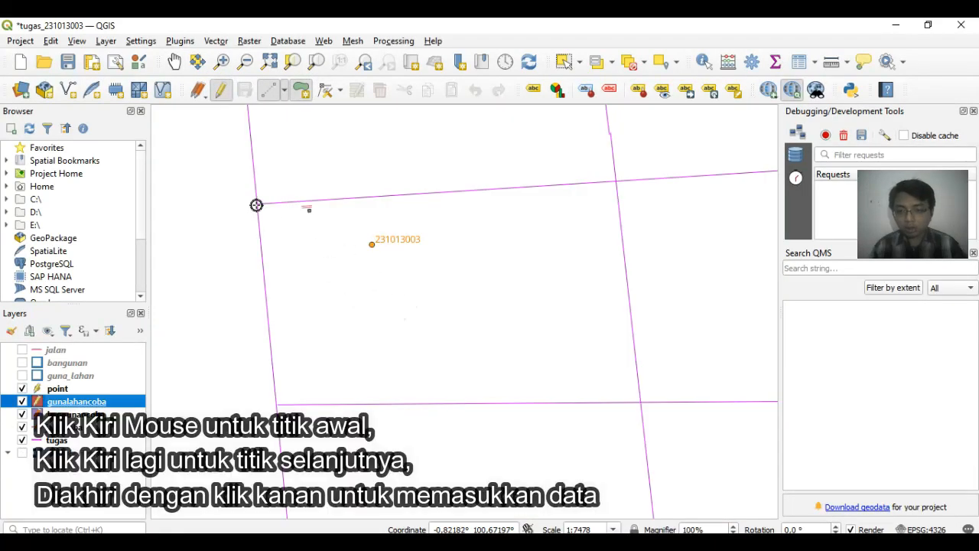
left_click(257, 204)
left_click(276, 403)
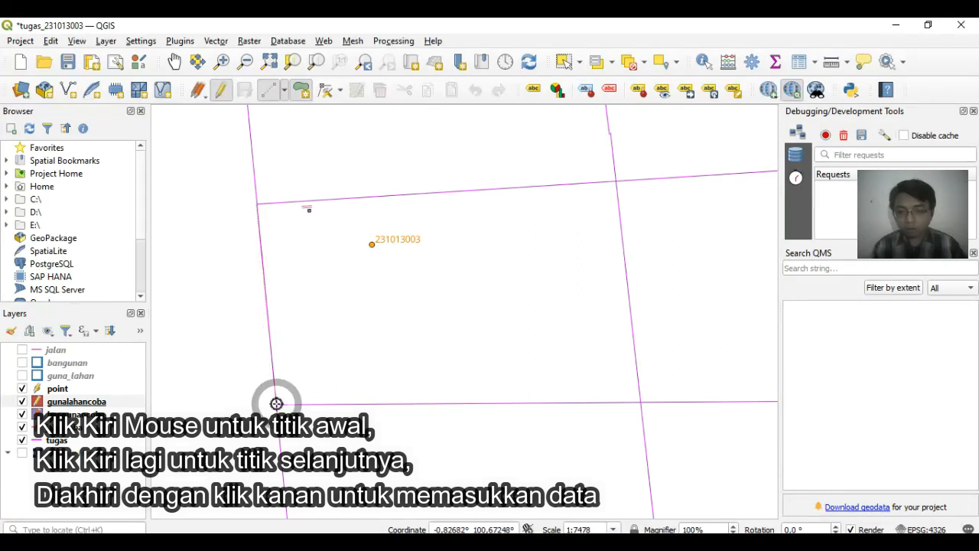
left_click(639, 403)
left_click(613, 183)
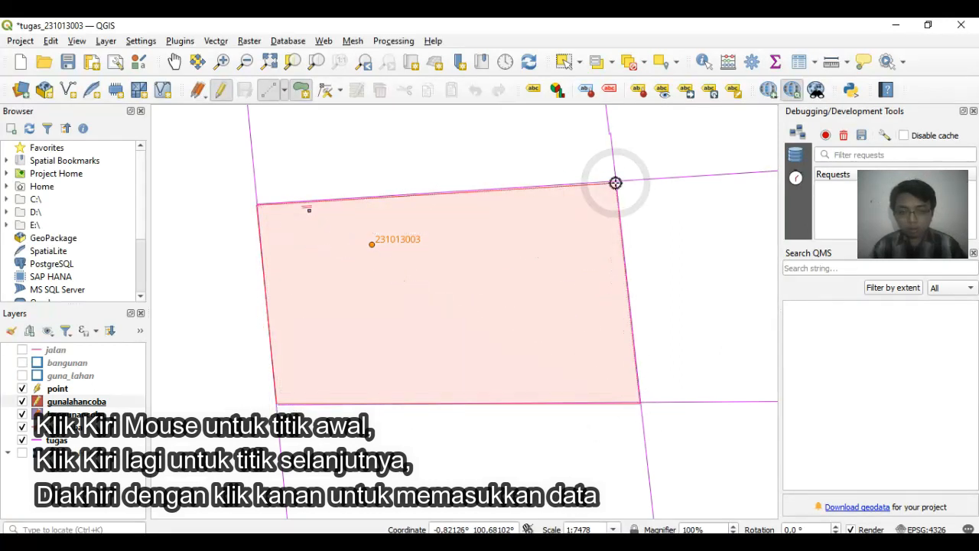
right_click(612, 183)
Step: Set the new polygon's lahan attribute to semua, accept it, and show the Google Hybrid basemap again
left_click(486, 285)
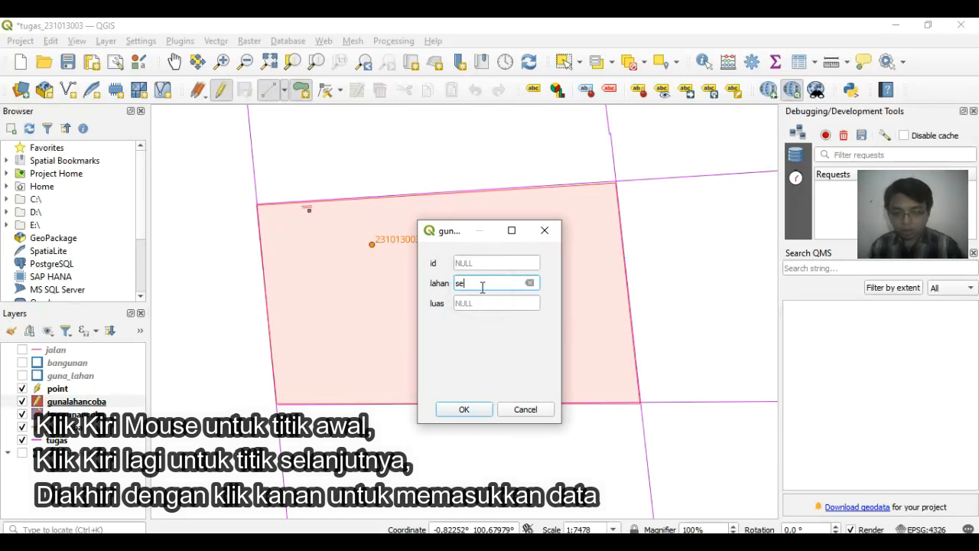
left_click(472, 411)
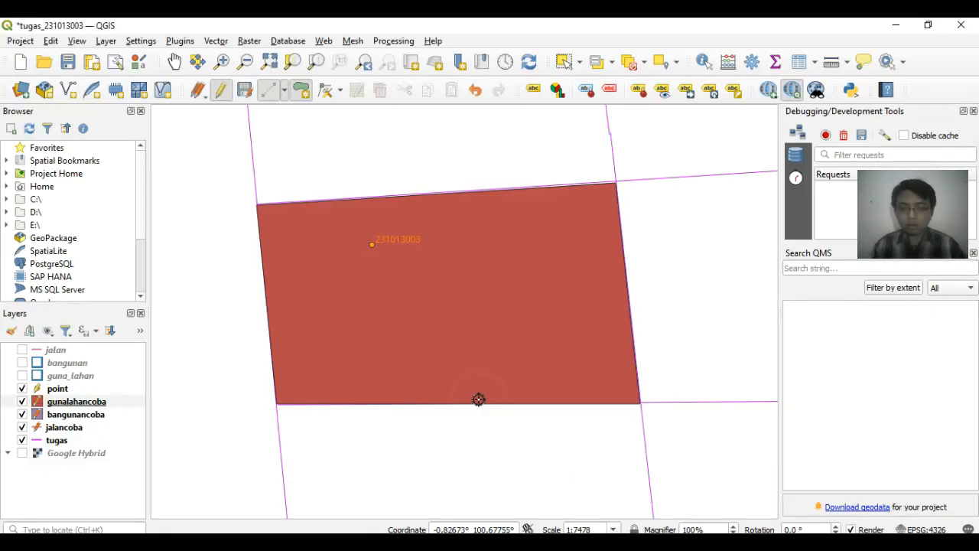
left_click(22, 453)
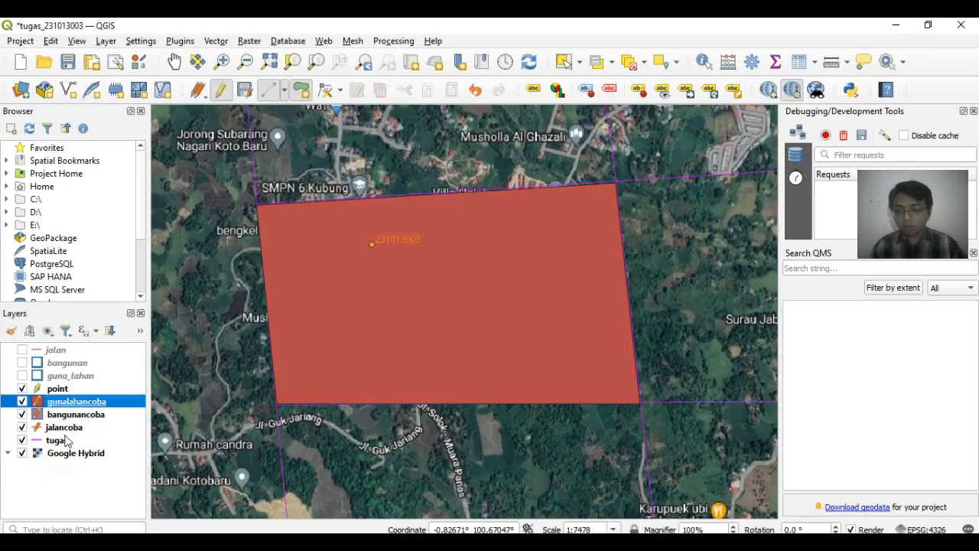
Step: Change the gunalahancoba layer's symbology to the outline blue style and apply it
left_click(66, 406)
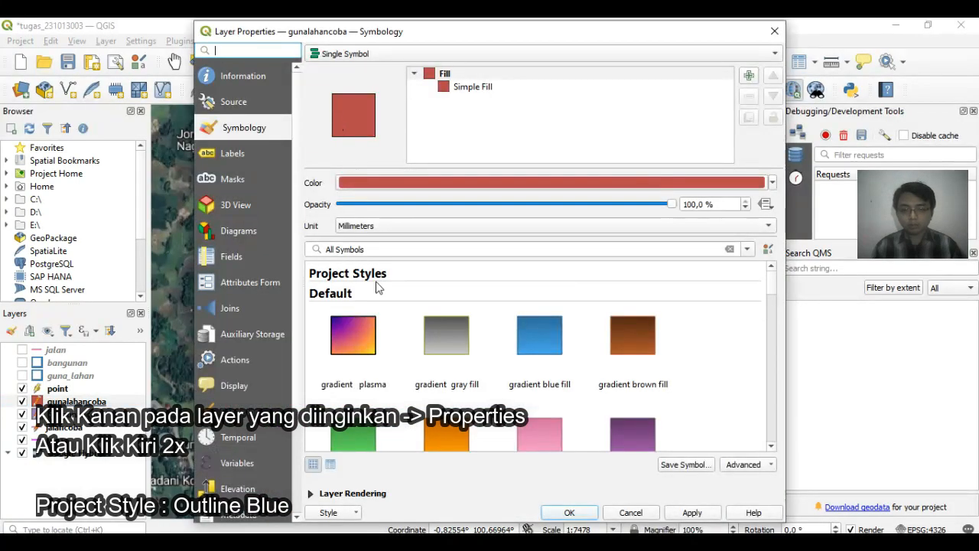
left_click(539, 337)
scroll(539, 344, "down", 8)
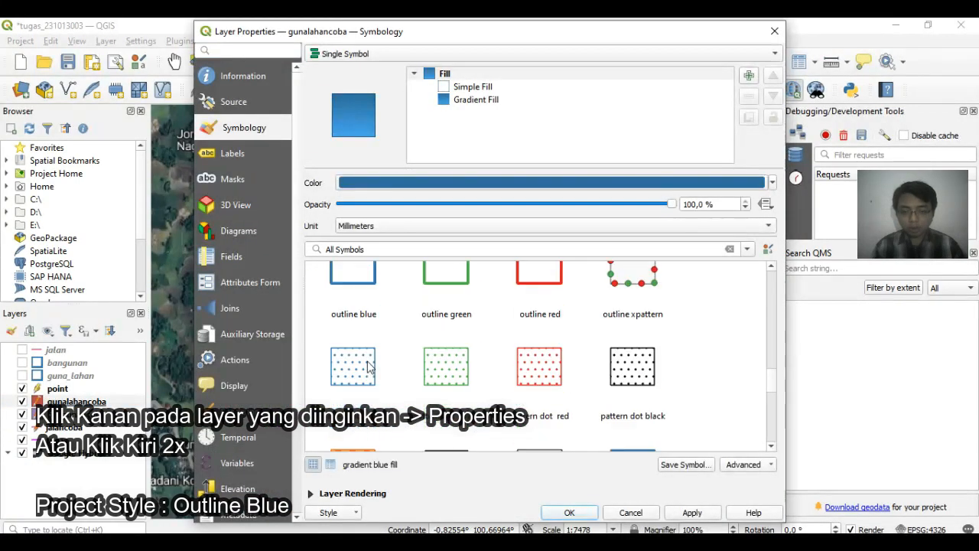
scroll(356, 316, "up", 1)
left_click(343, 330)
left_click(569, 513)
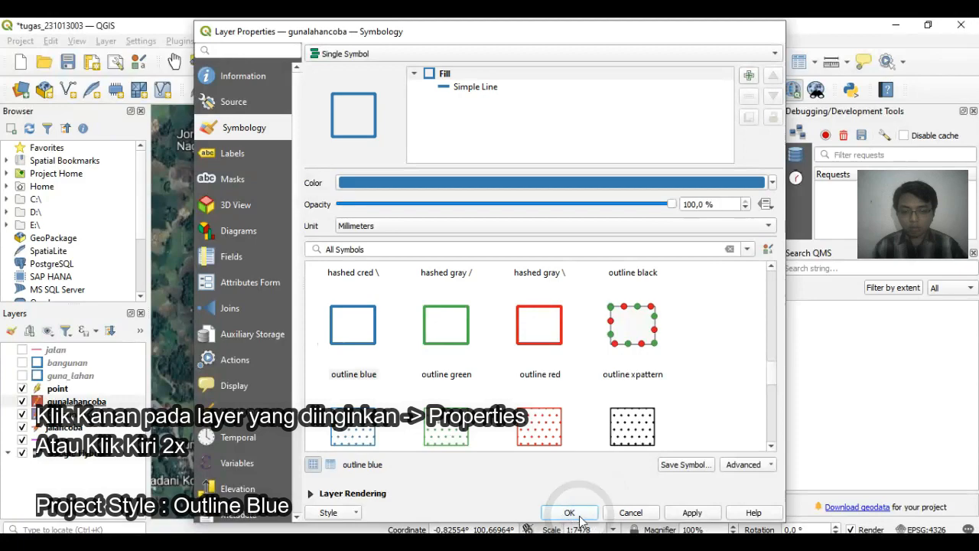
Step: Use Split Features to cut off the tree-covered area around the red-roofed house at the land-use polygon's northwest corner
scroll(206, 171, "up", 1)
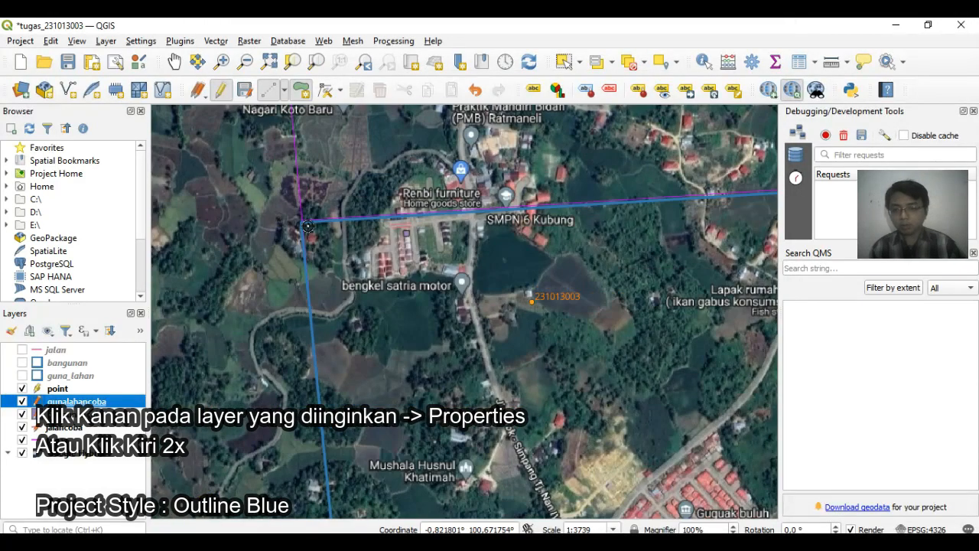
scroll(325, 244, "up", 2)
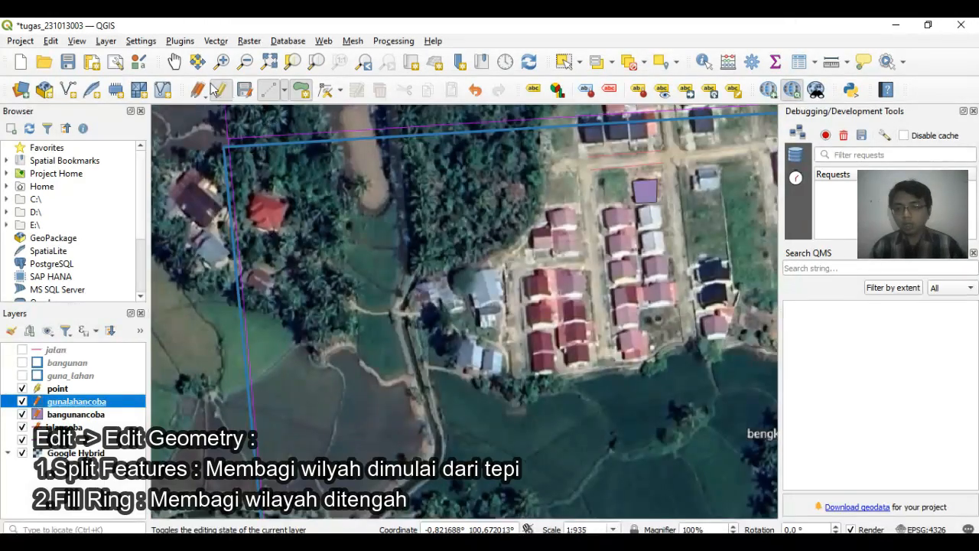
left_click(51, 41)
left_click(77, 41)
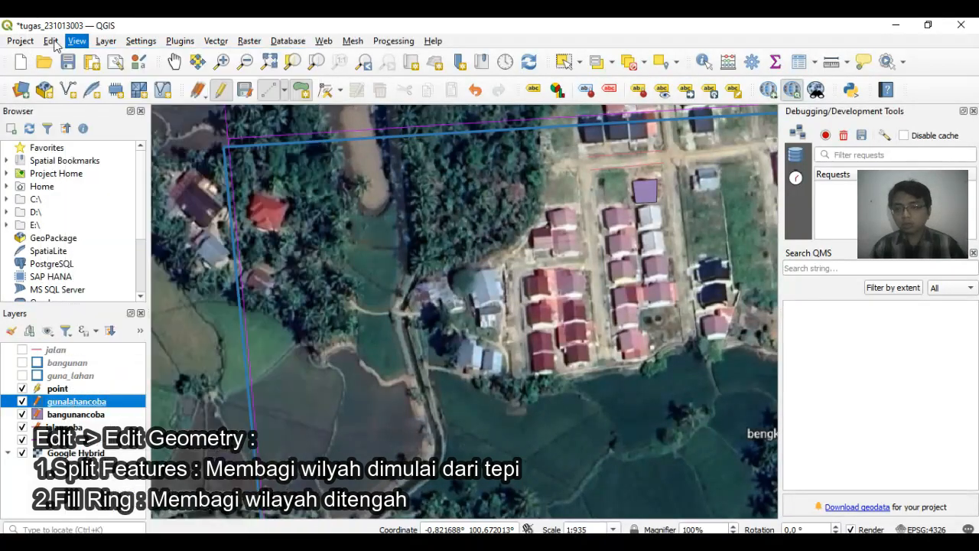
left_click(50, 40)
mouse_move(124, 243)
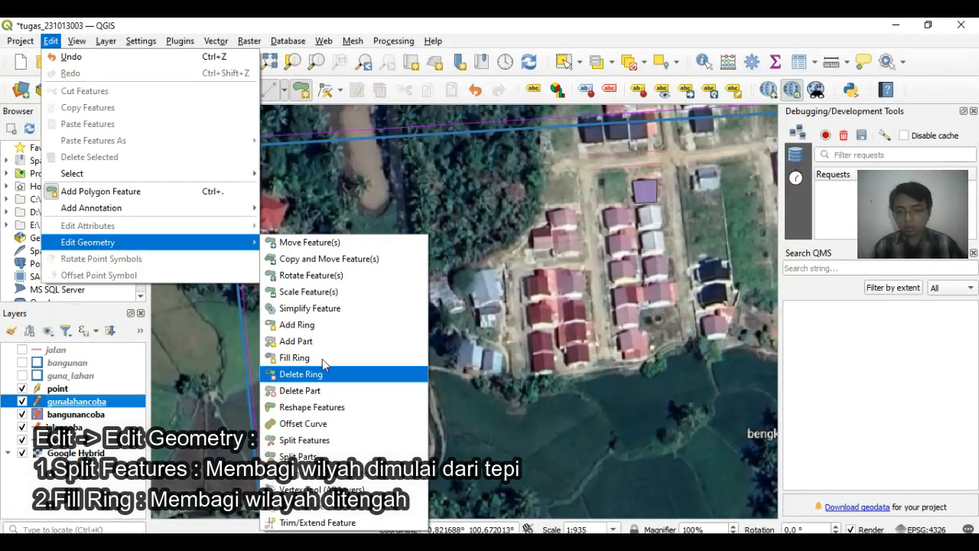
left_click(299, 440)
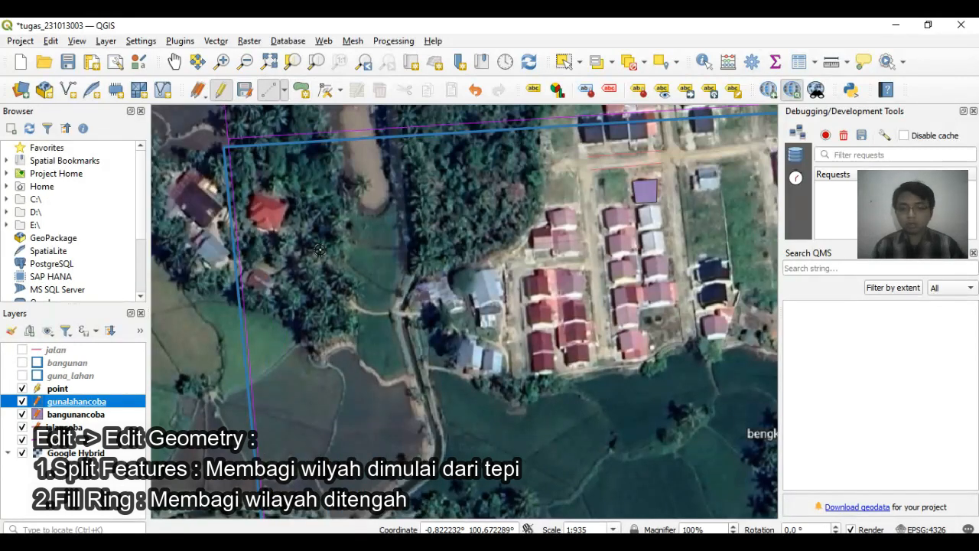
left_click(338, 124)
left_click(362, 182)
left_click(357, 231)
left_click(355, 318)
left_click(351, 352)
left_click(302, 347)
left_click(265, 314)
left_click(227, 295)
right_click(228, 295)
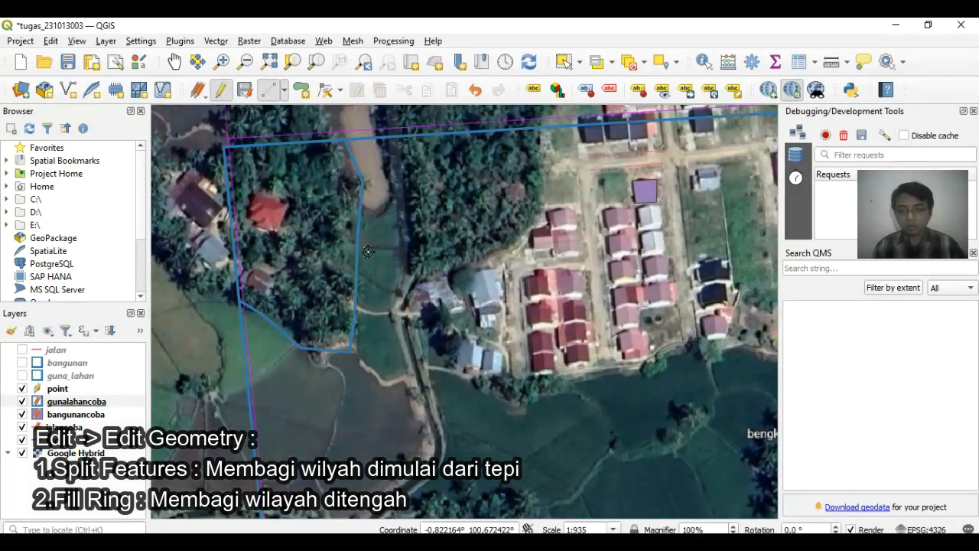
Step: Use Fill Ring to trace the isolated wooded patch inside the large land-use polygon, south of the housing estate and the curved track
scroll(383, 320, "down", 3)
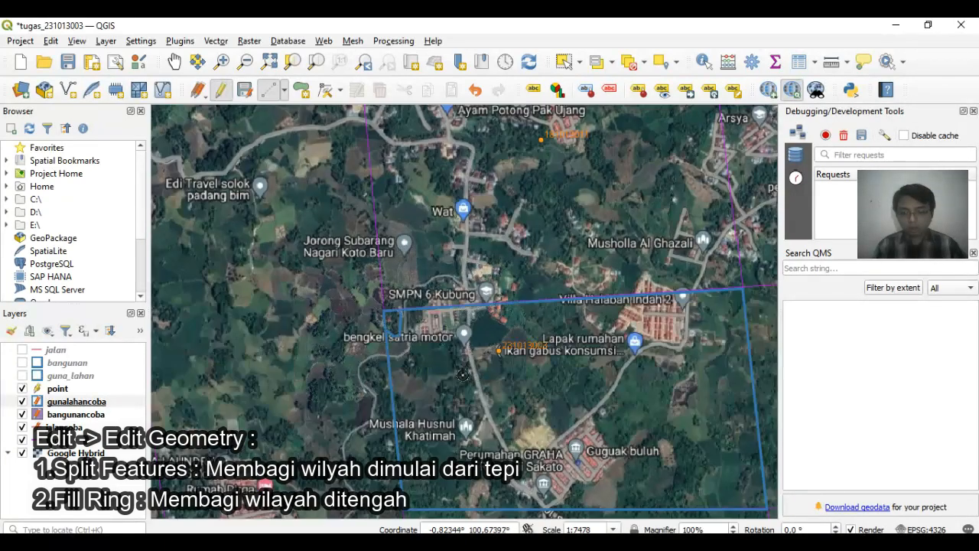
left_click(50, 40)
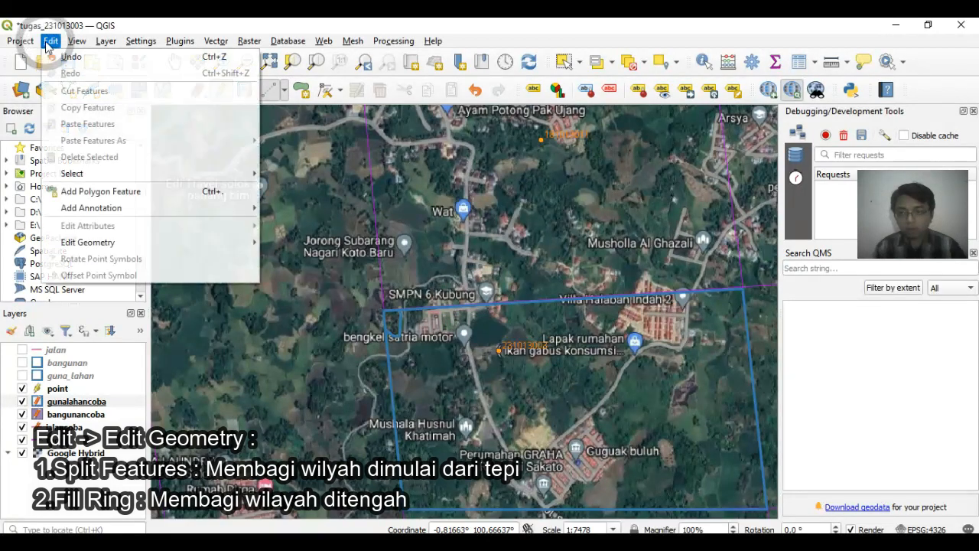
mouse_move(191, 243)
left_click(344, 356)
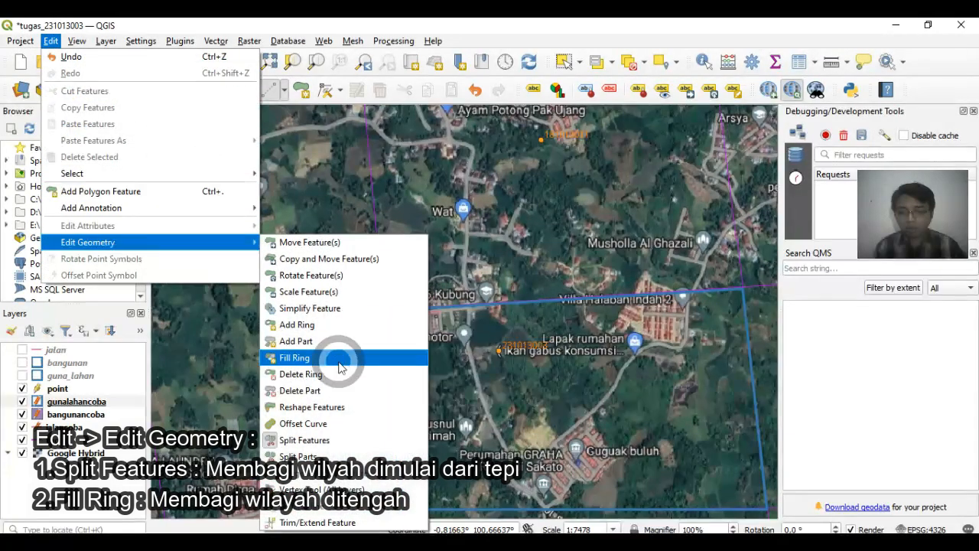
scroll(431, 377, "up", 2)
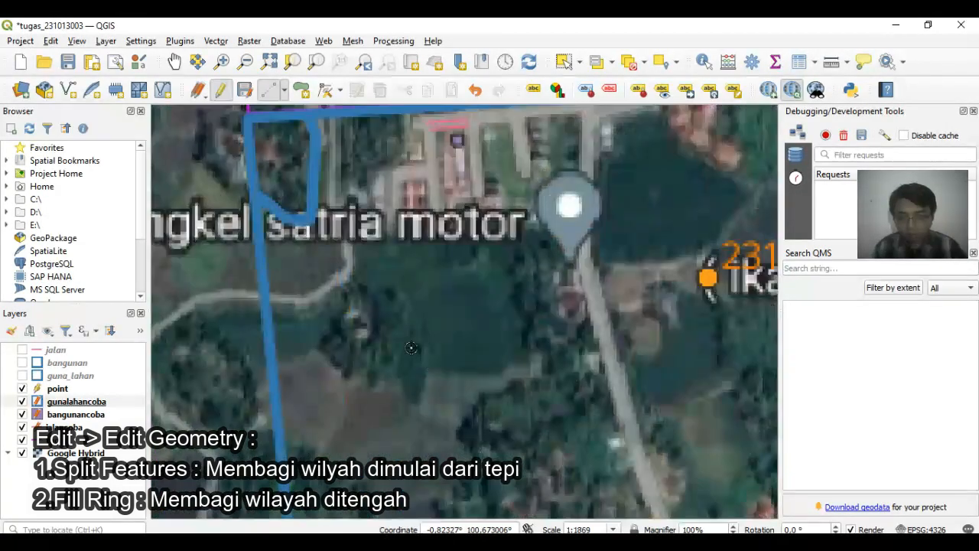
left_click(356, 289)
left_click(396, 284)
left_click(405, 314)
left_click(391, 351)
left_click(391, 377)
left_click(356, 375)
left_click(321, 350)
left_click(341, 317)
right_click(340, 317)
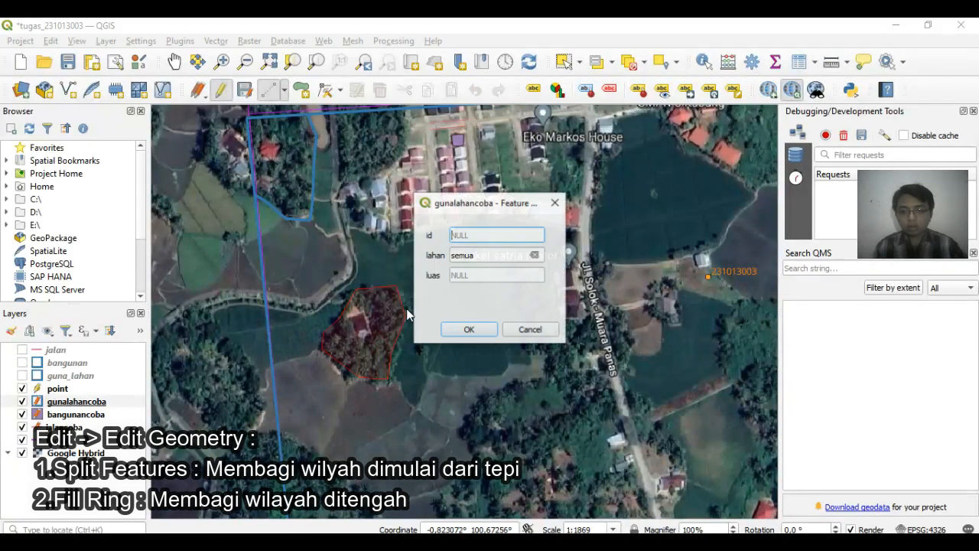
Step: Set the filled ring's lahan attribute to perkebunan and accept the feature
left_click(475, 256)
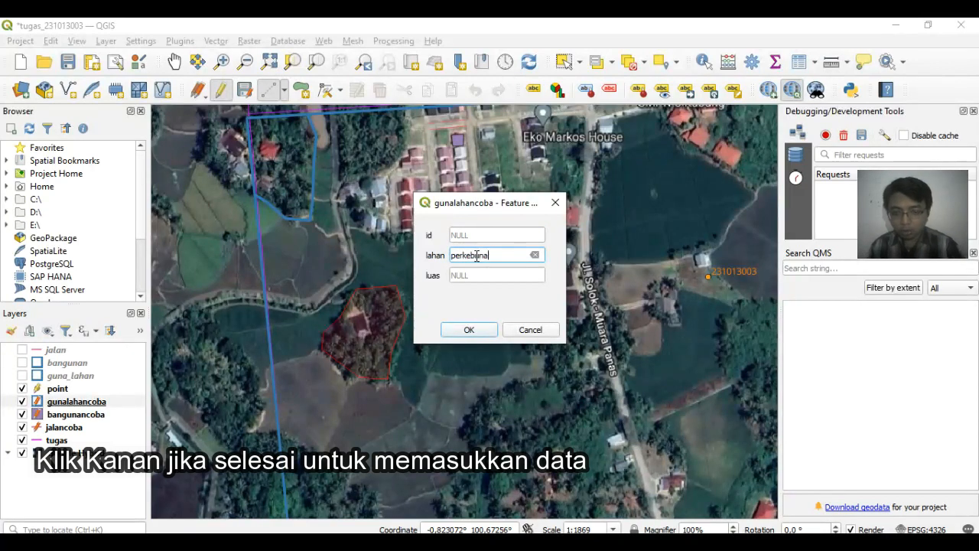
type("perkebunan")
left_click(477, 332)
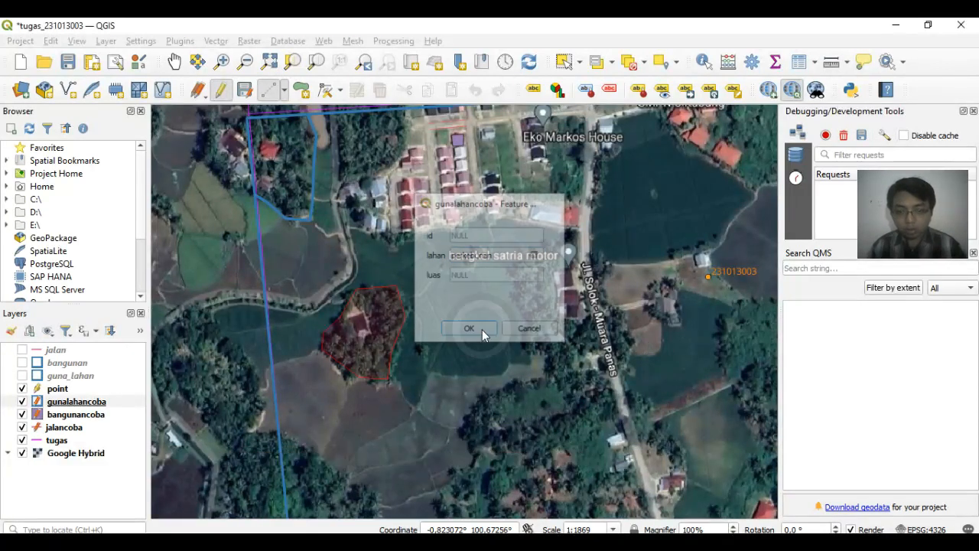
Step: Open the gunalahancoba attribute table, select the first feature, and change its lahan value to hutan
left_click(814, 88)
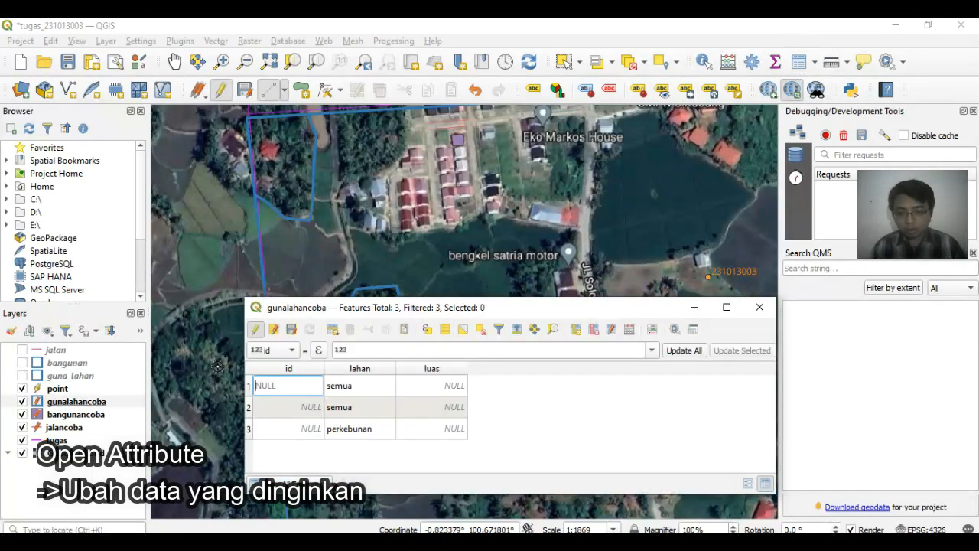
left_click(246, 386)
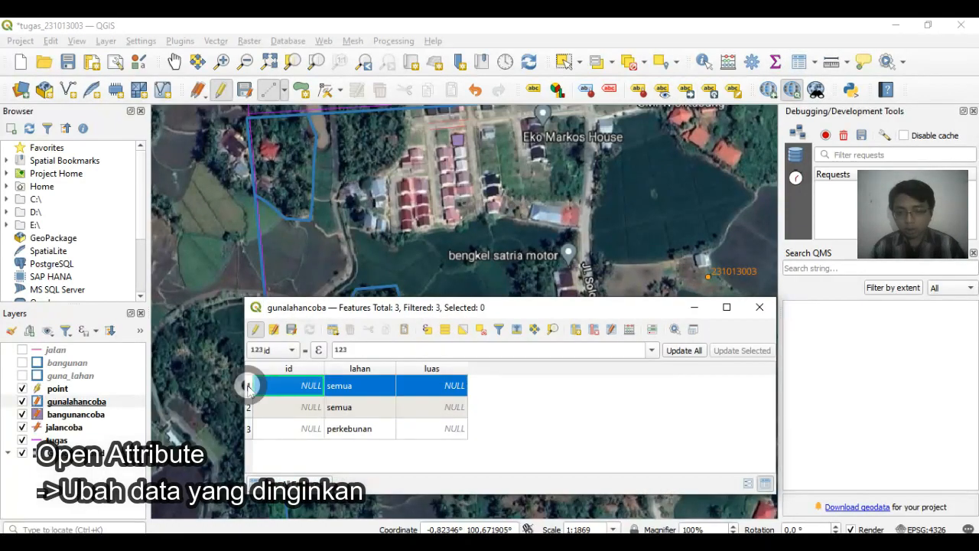
double_click(357, 387)
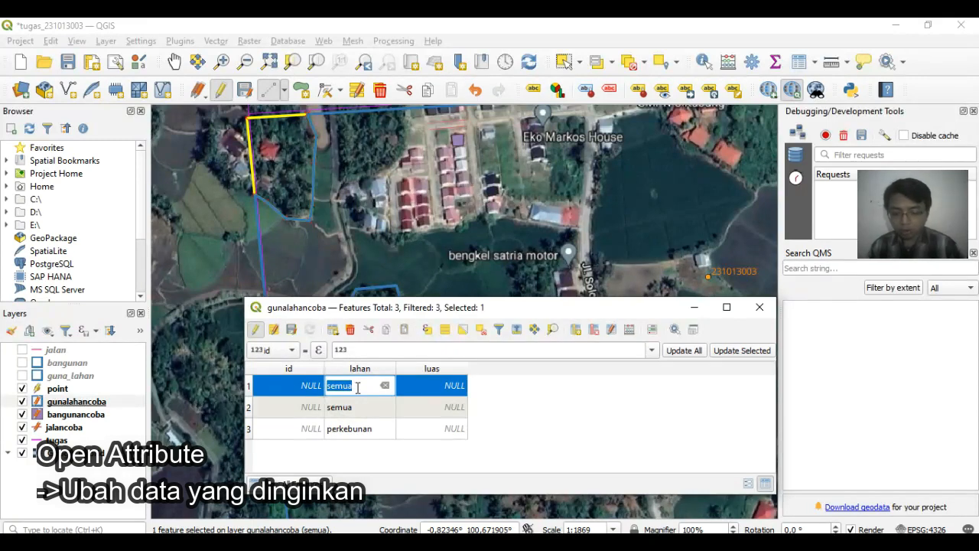
left_click(441, 388)
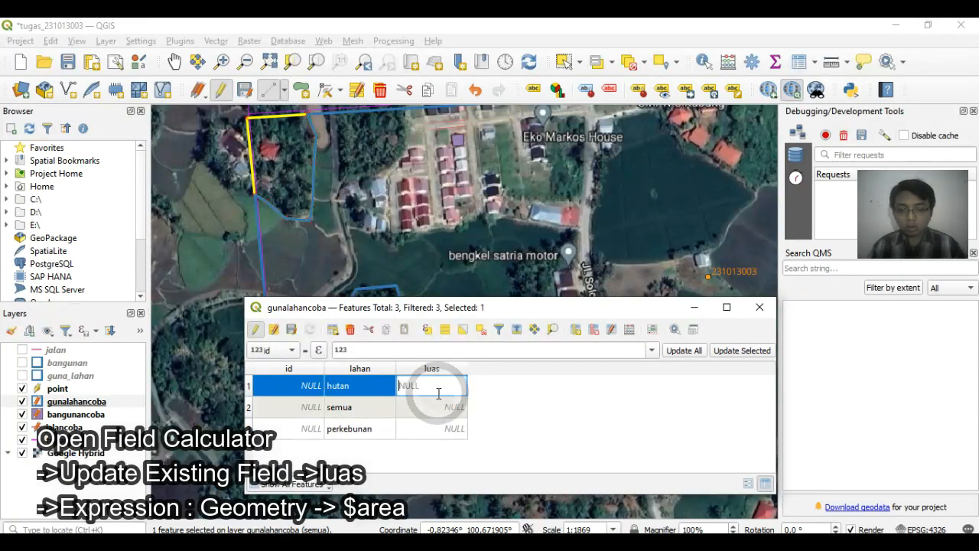
Step: Use the Field Calculator to fill the existing luas field of all gunalahancoba features with $area, save the edits and close the table
left_click(628, 330)
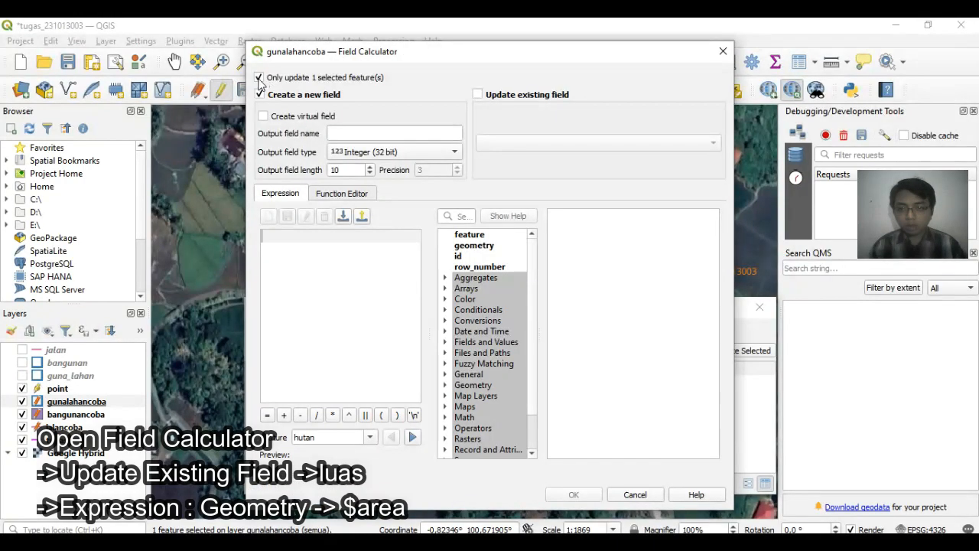
left_click(260, 77)
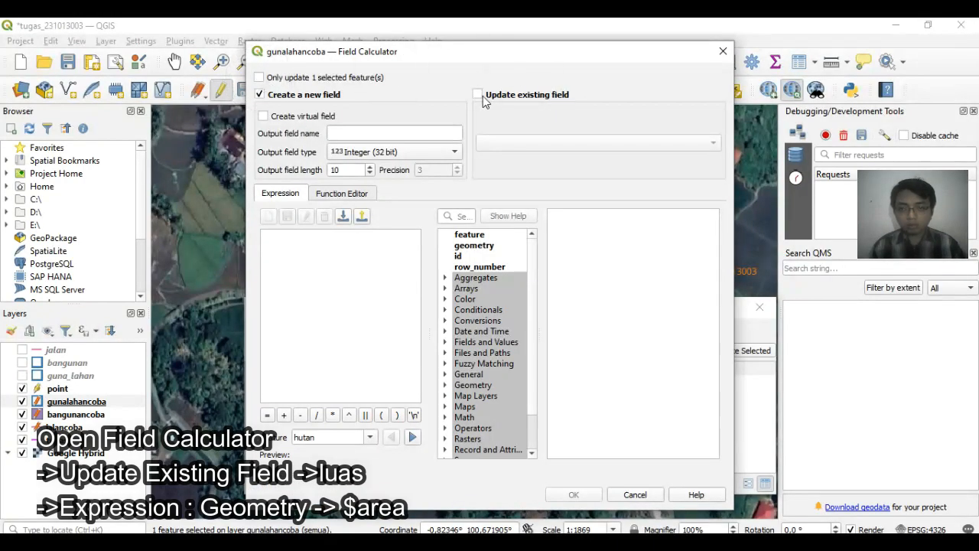
left_click(479, 95)
left_click(533, 143)
left_click(533, 173)
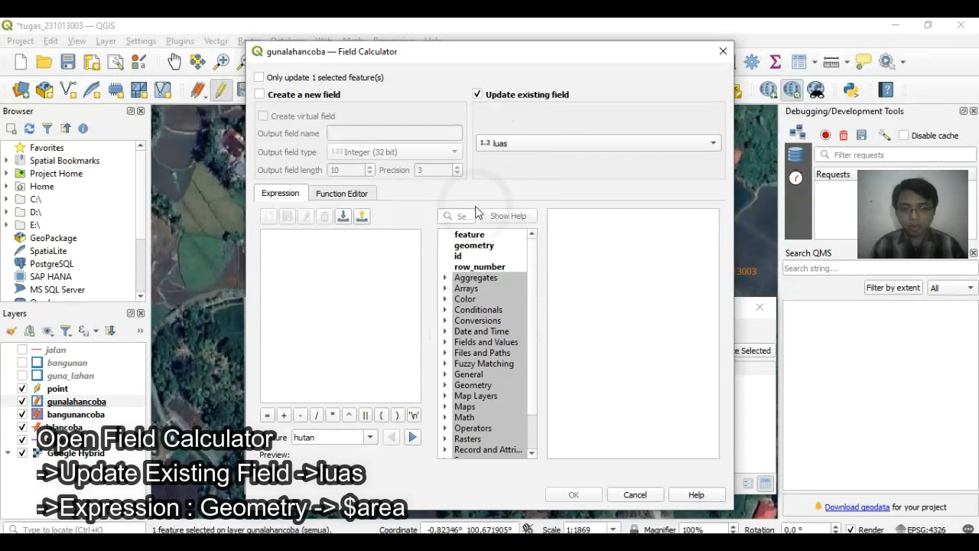
left_click(445, 384)
double_click(479, 427)
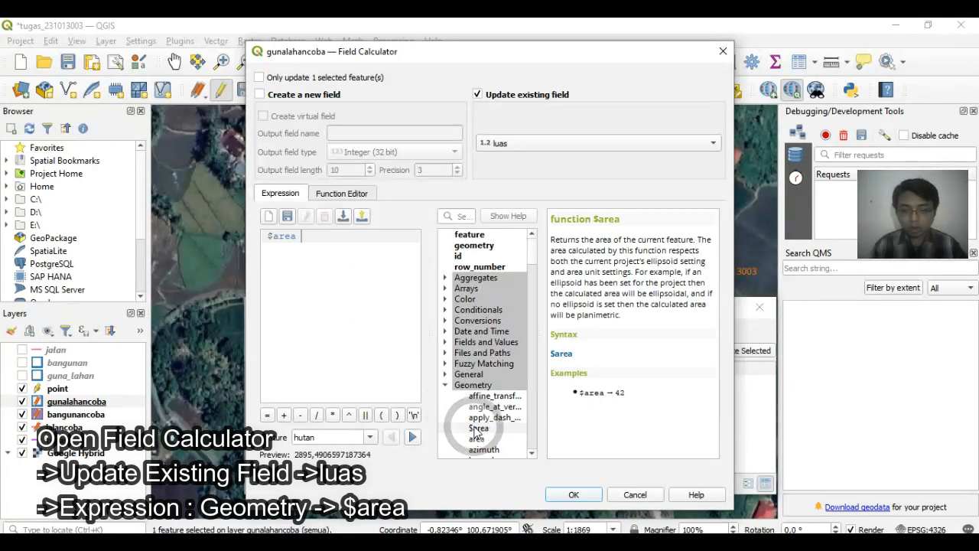
left_click(573, 496)
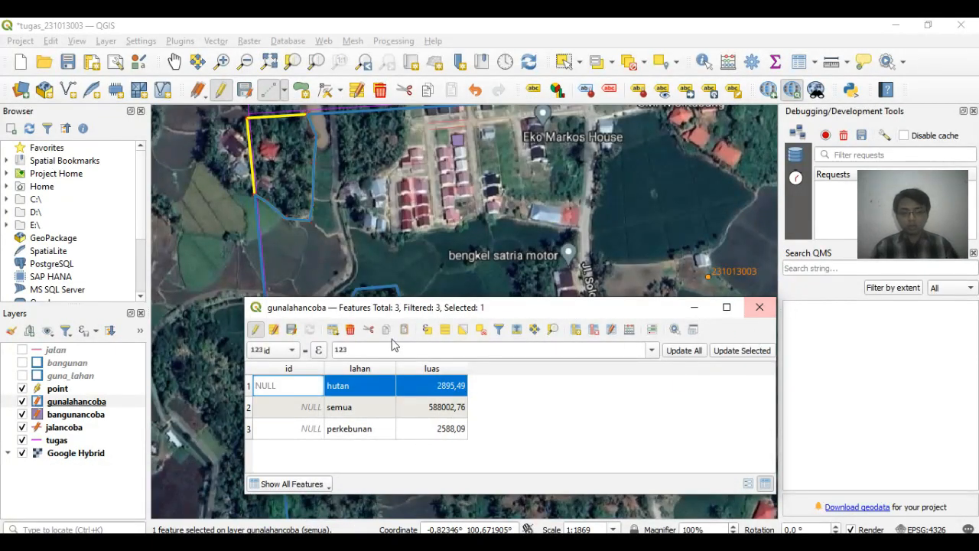
left_click(291, 329)
left_click(759, 307)
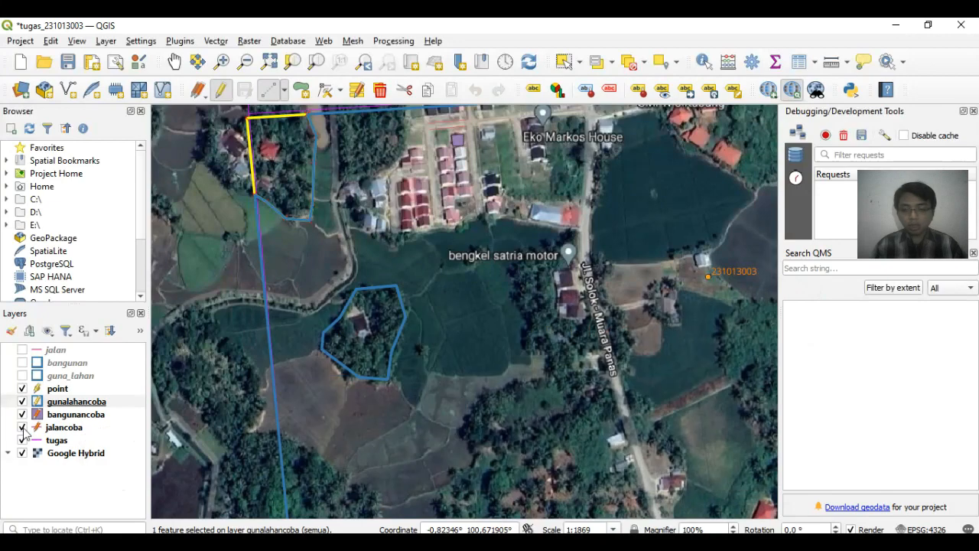
Step: Show the jalan, bangunan and guna_lahan layers and hide gunalahancoba, bangunancoba and jalancoba
left_click(22, 350)
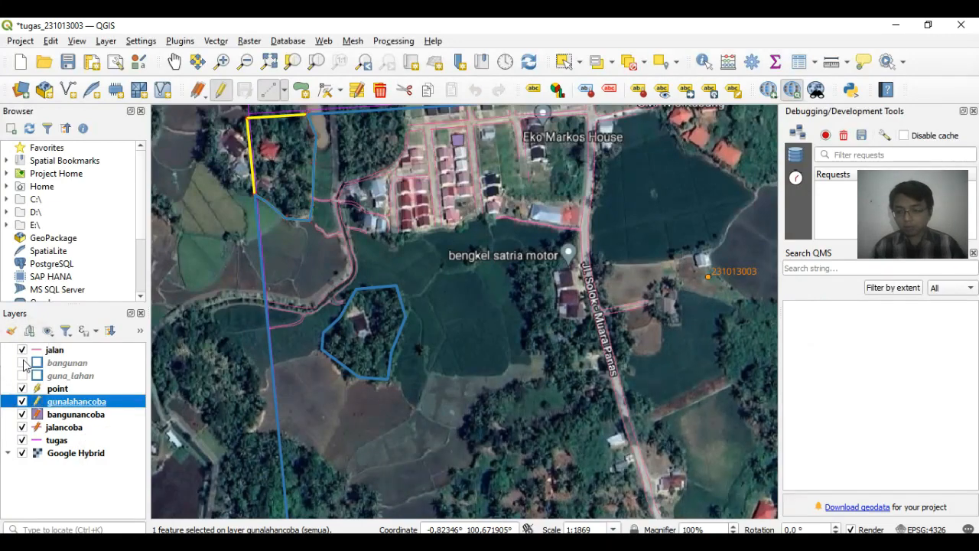
left_click(23, 362)
left_click(22, 375)
left_click(22, 402)
left_click(22, 413)
left_click(23, 427)
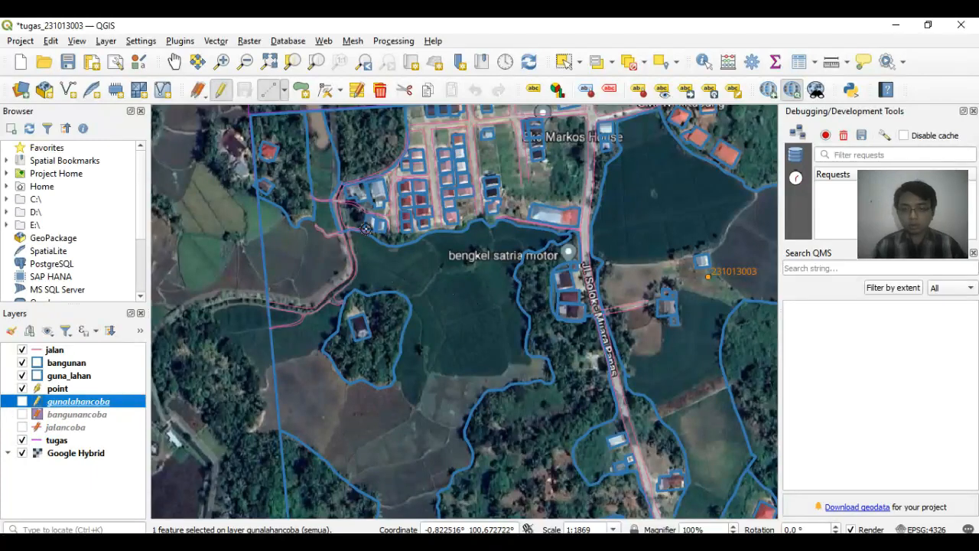
Step: Style the guna_lahan layer as Categorized by lahan with the gradient blue fill symbol and random colors, classify the values and apply
left_click(76, 378)
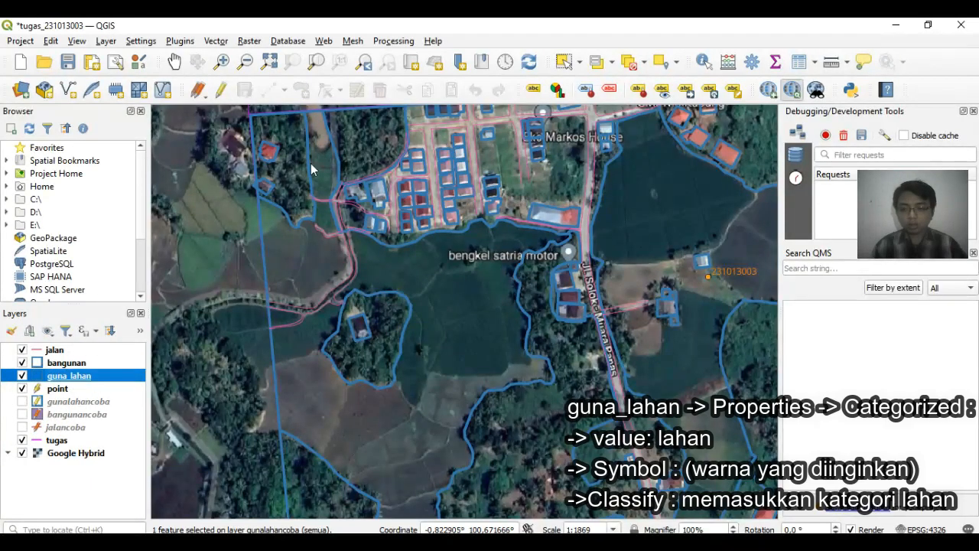
double_click(69, 376)
left_click(340, 54)
left_click(359, 66)
left_click(751, 79)
left_click(719, 107)
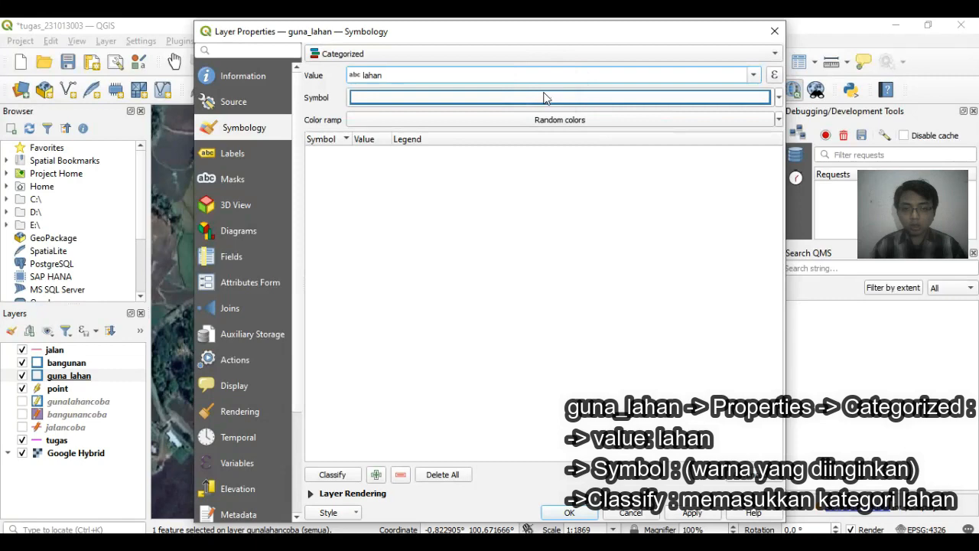
left_click(564, 344)
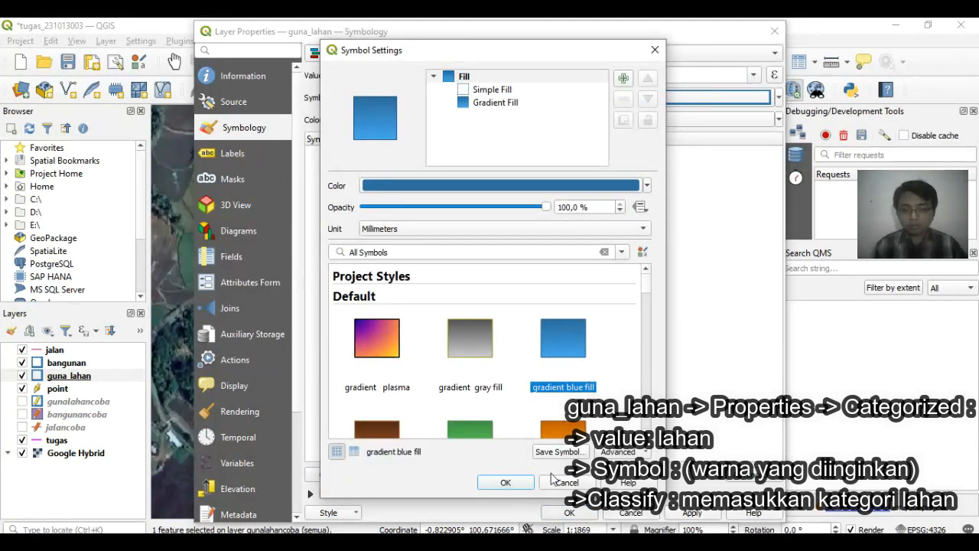
left_click(522, 490)
left_click(332, 474)
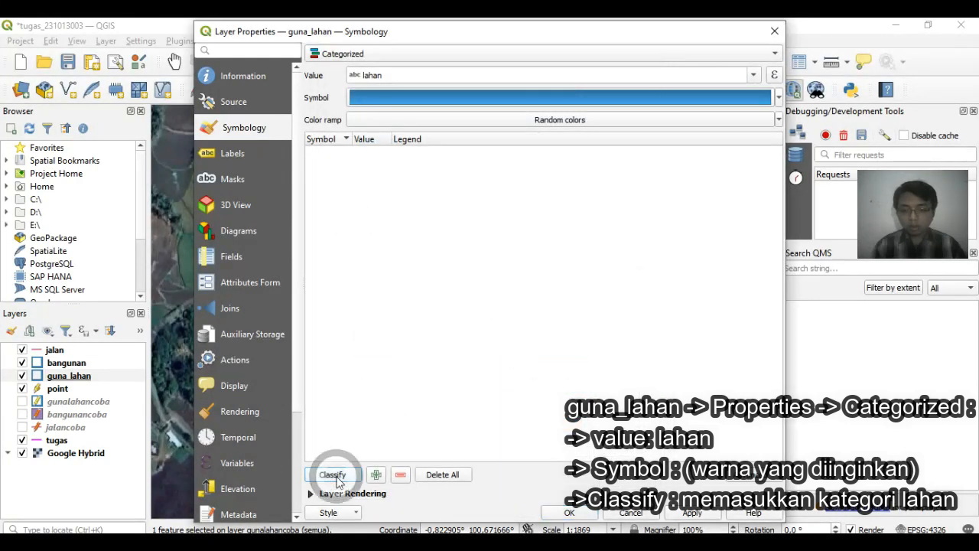
left_click(569, 512)
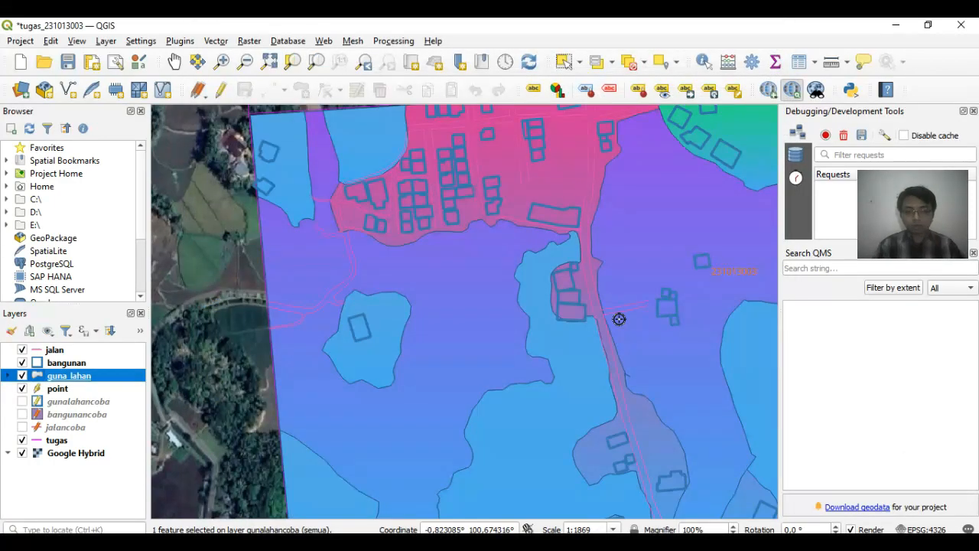
Step: Examine the categorized land-use map across the whole study area and around the housing estate and main road
left_click(174, 62)
scroll(610, 344, "down", 2)
left_click_drag(609, 344, 459, 321)
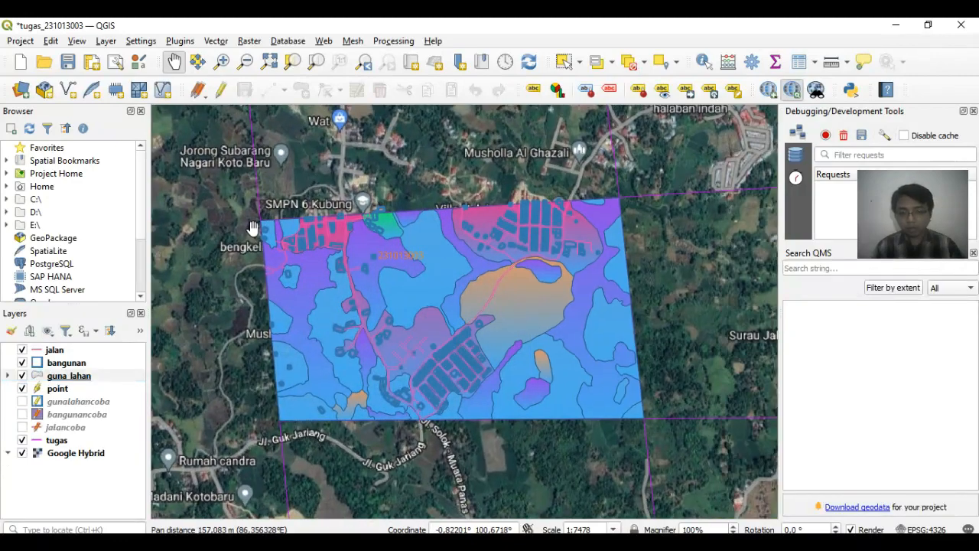
scroll(252, 228, "up", 1)
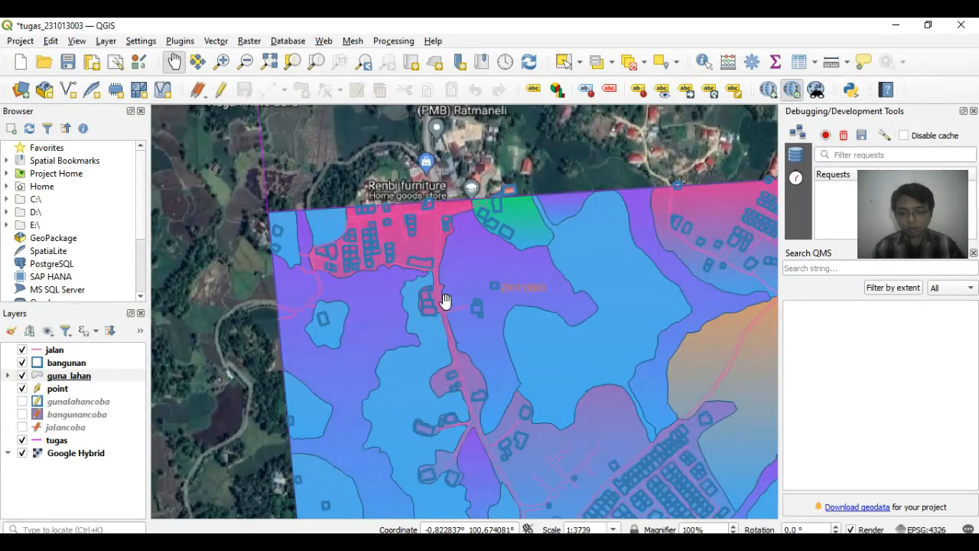
scroll(448, 310, "up", 1)
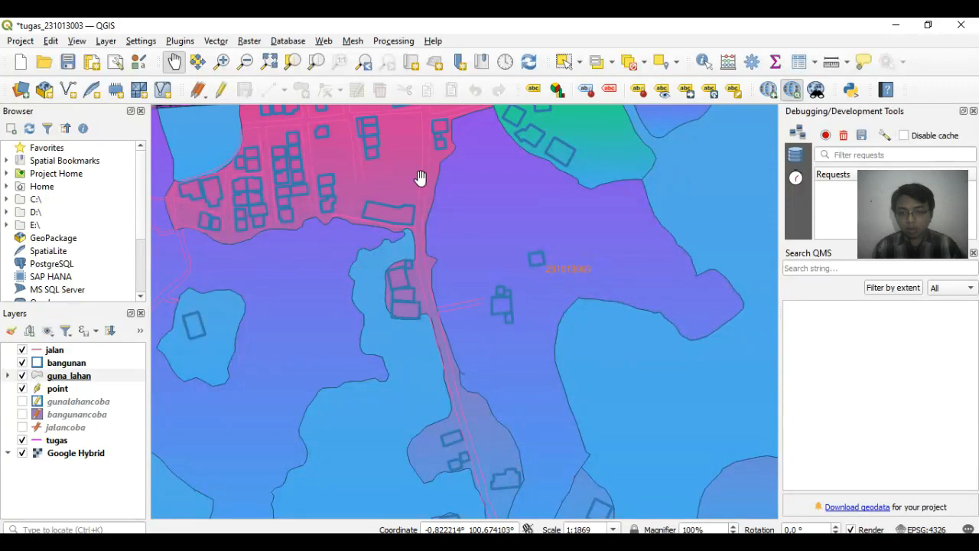
scroll(518, 446, "down", 3)
left_click_drag(579, 437, 540, 383)
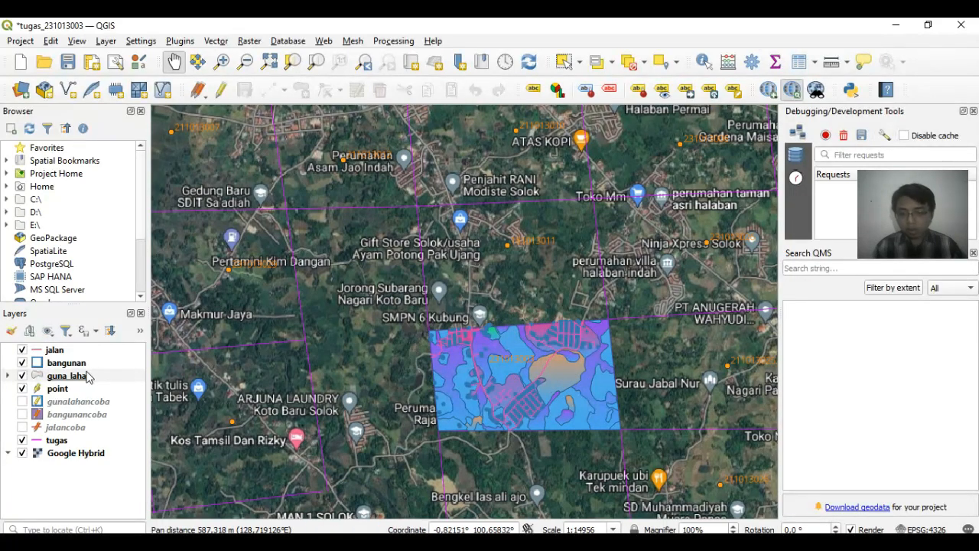
Step: Hide the guna_lahan layer and the Google Hybrid basemap in preparation for the administrative map
left_click(23, 377)
left_click(23, 375)
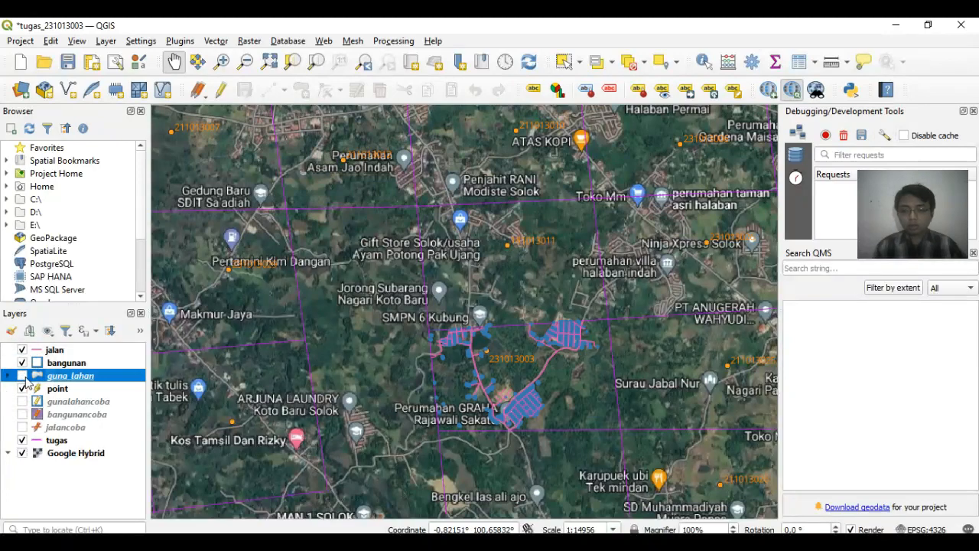
left_click(22, 452)
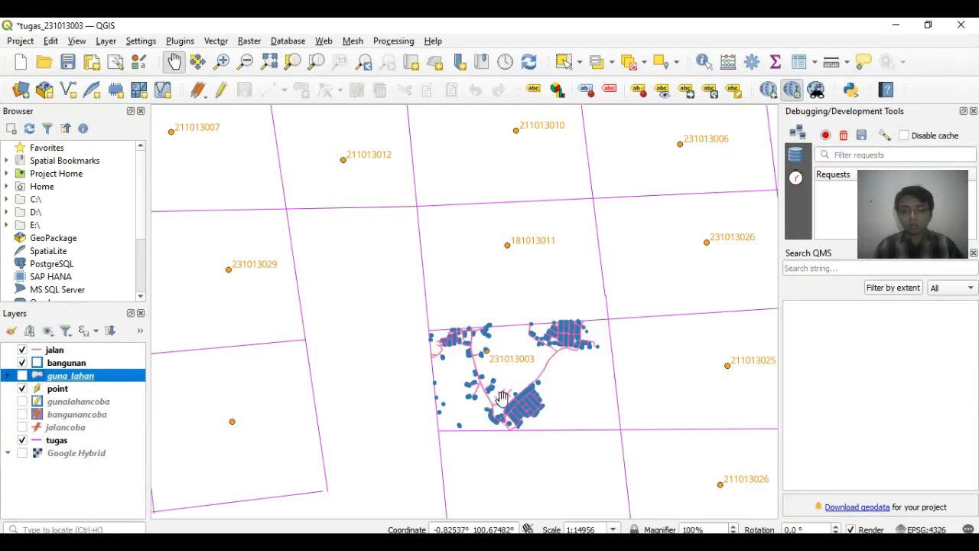
scroll(604, 391, "up", 1)
scroll(415, 349, "up", 1)
scroll(416, 349, "down", 1)
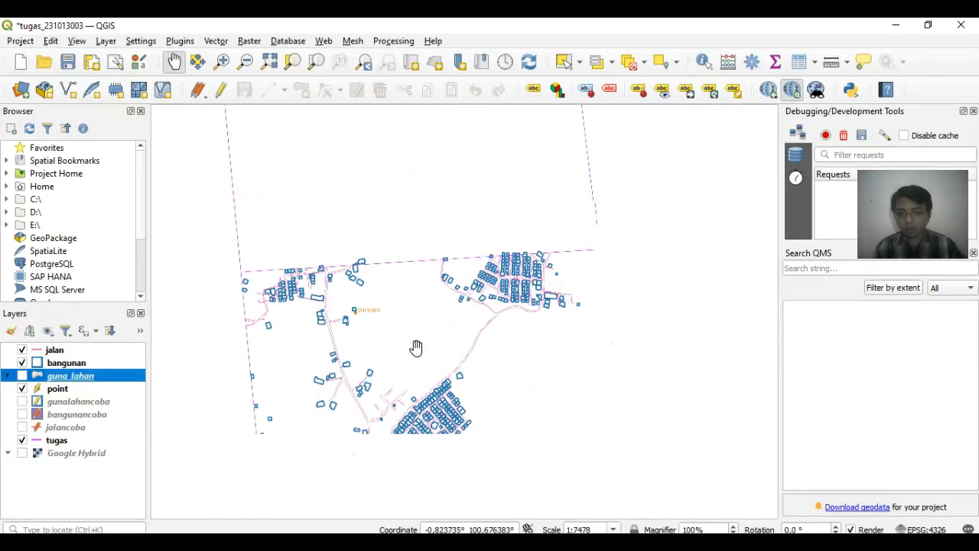
Step: Create a new print layout named peta_administrasi
left_click(19, 41)
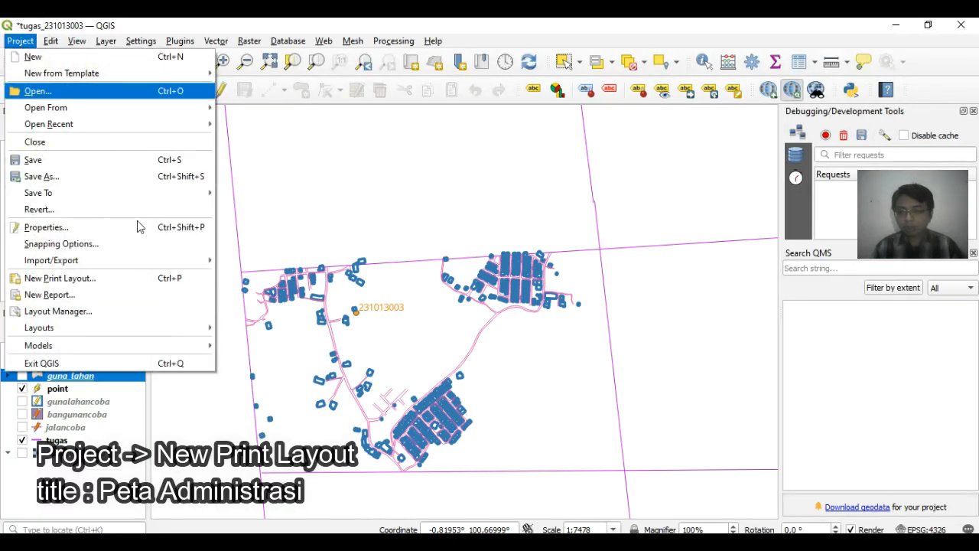
left_click(130, 277)
type("peta_administrasi")
left_click(431, 315)
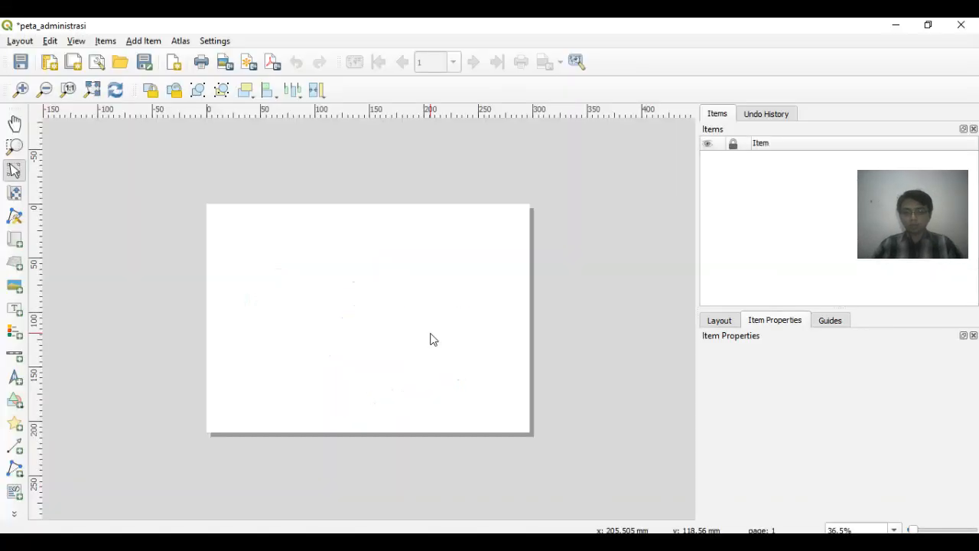
Step: Add a square map item to the left part of the layout page and set its scale to 6000
scroll(98, 207, "up", 1)
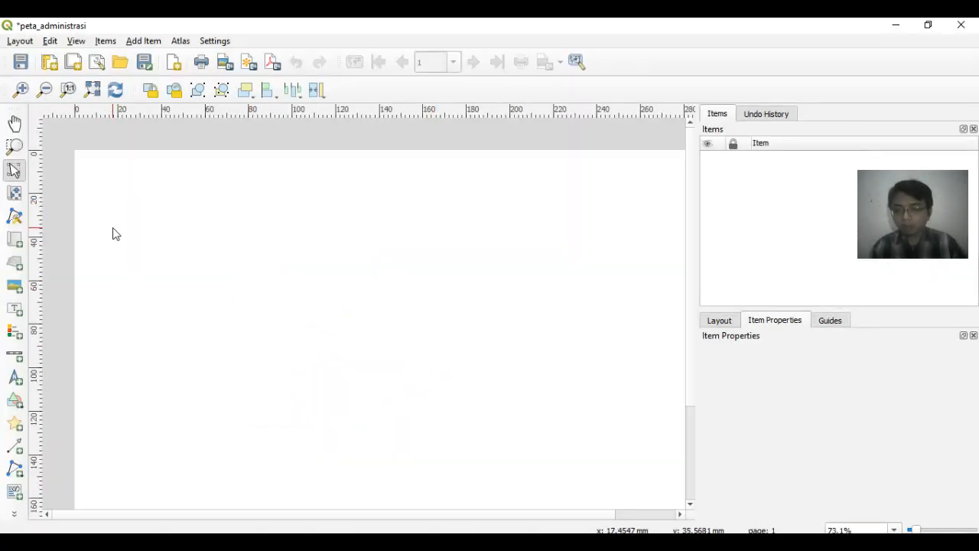
scroll(147, 270, "down", 1)
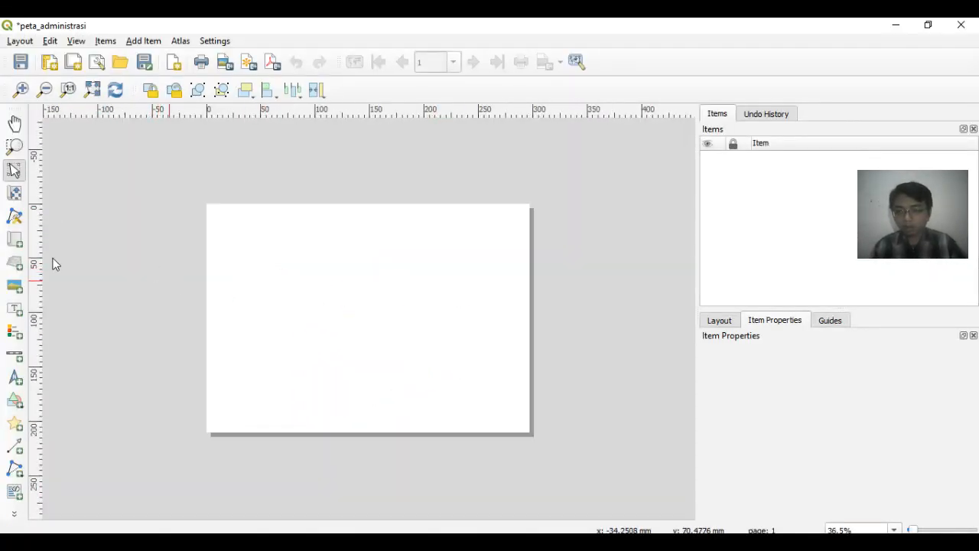
left_click(15, 239)
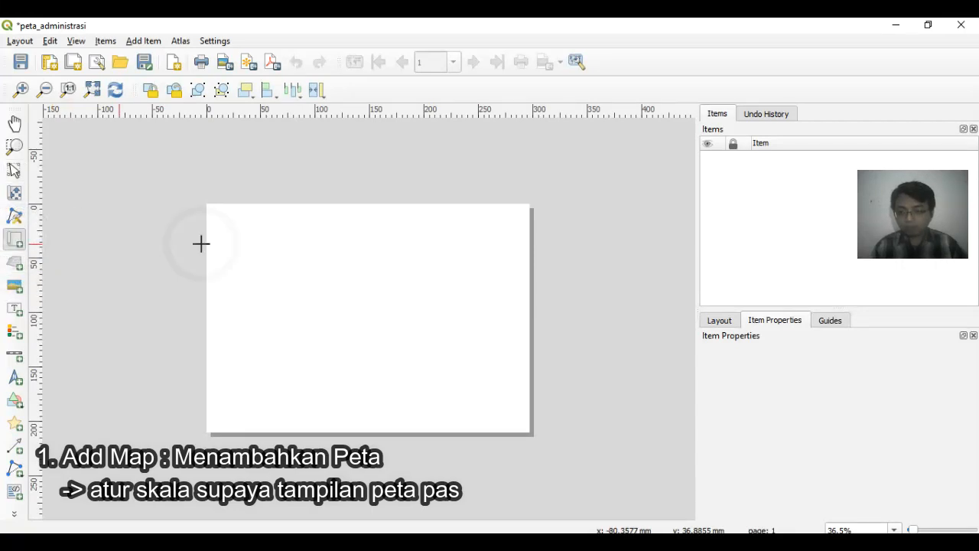
left_click_drag(233, 224, 409, 394)
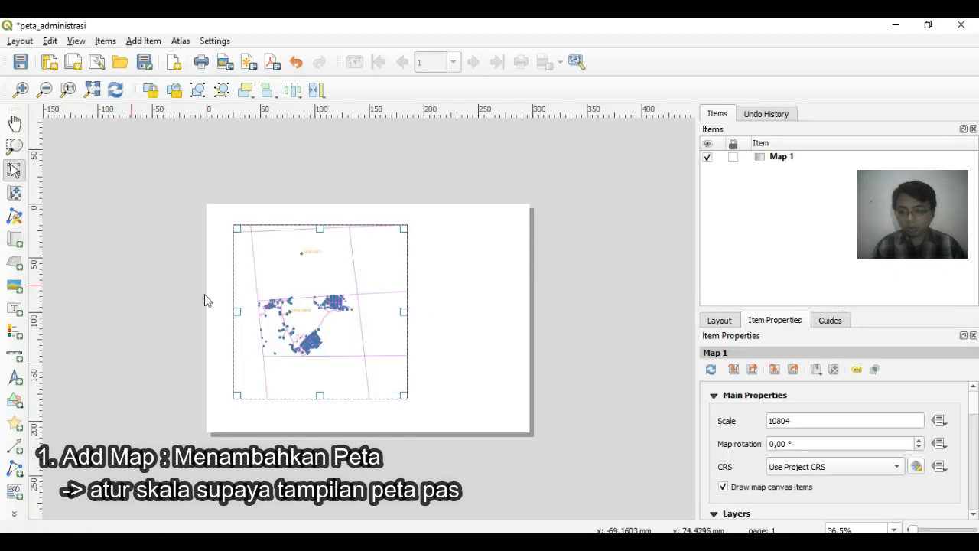
double_click(783, 422)
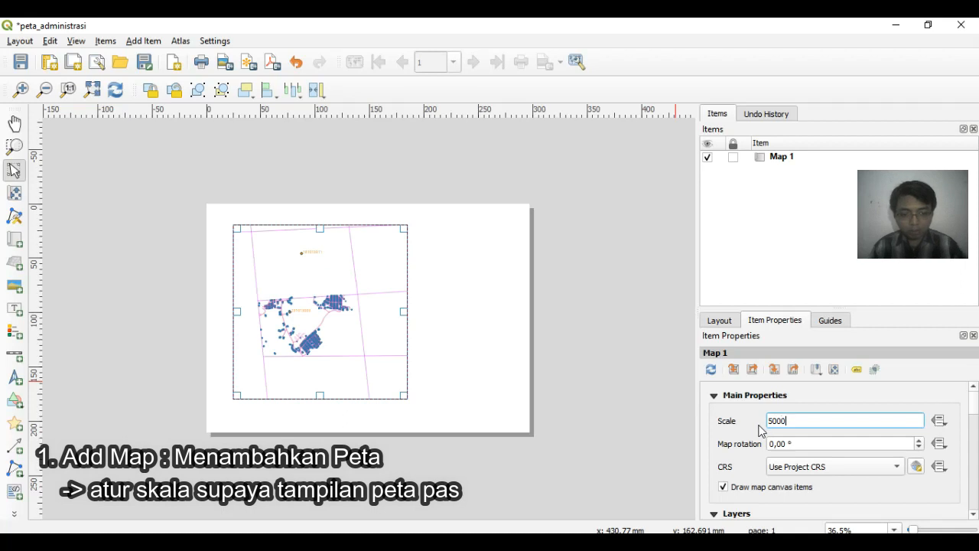
key("Return")
left_click_drag(805, 421, 728, 430)
key("Tab")
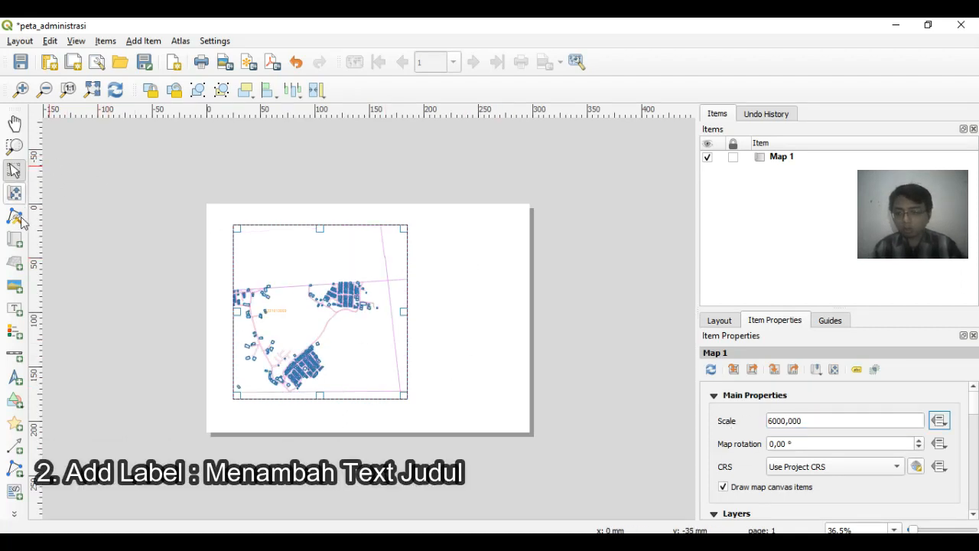
Step: Add a label in the page's upper right corner with the title PETA ADMINISTRASI
left_click(15, 308)
left_click_drag(438, 225, 515, 245)
left_click_drag(767, 407, 696, 399)
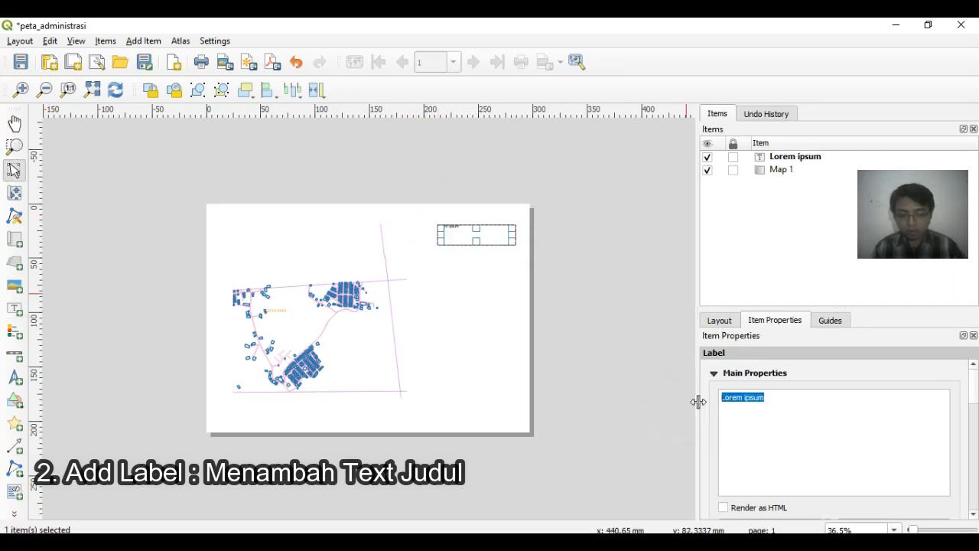
type("peta")
key("BackSpace")
key("BackSpace")
key("BackSpace")
key("BackSpace")
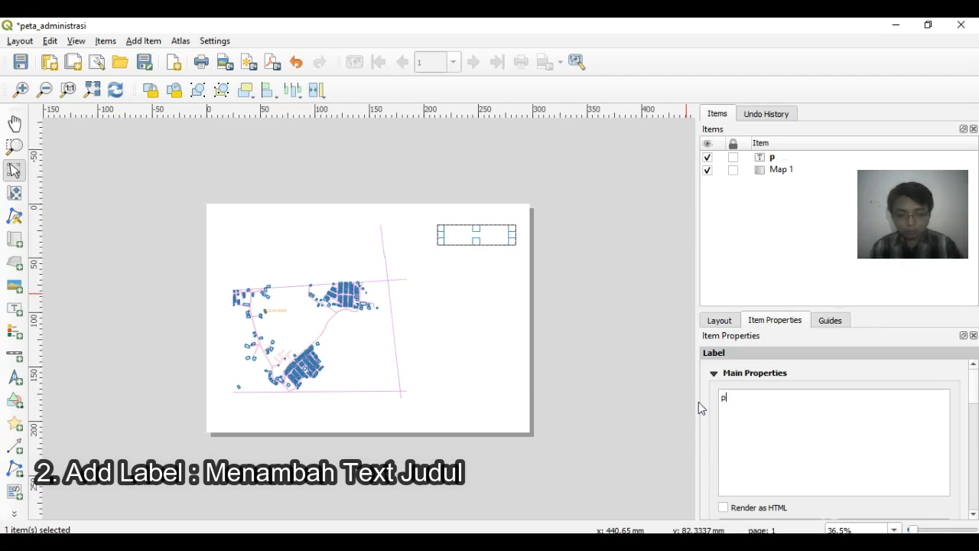
type("PETA ADM")
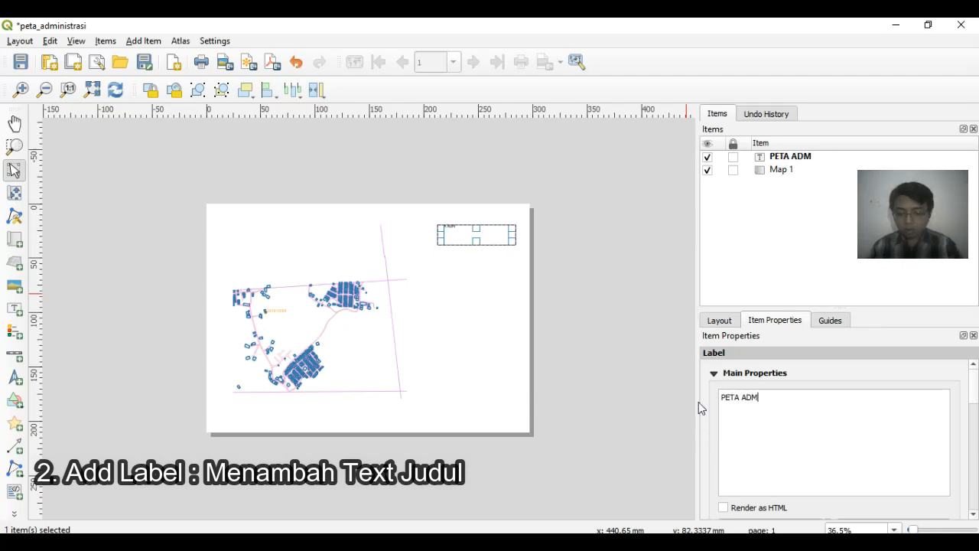
type("INISTRASI")
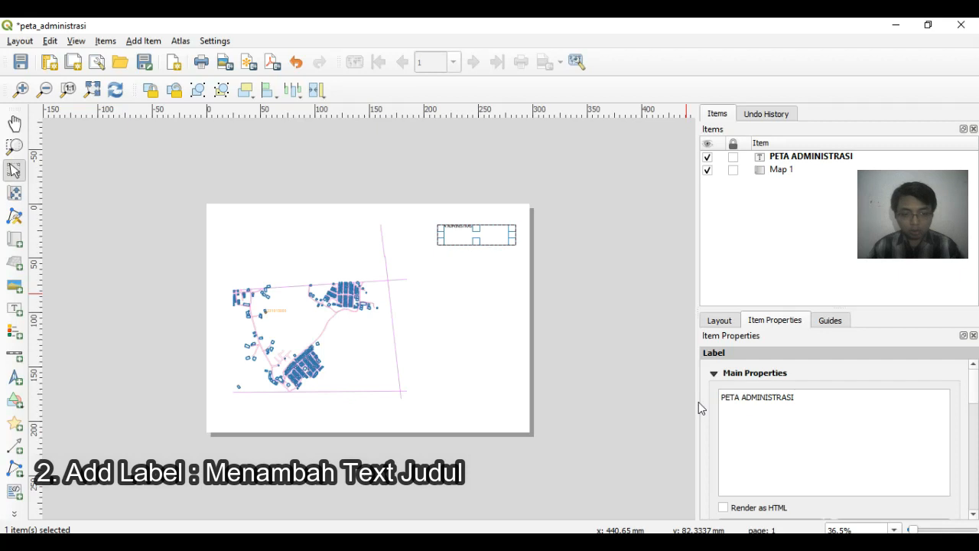
left_click(491, 273)
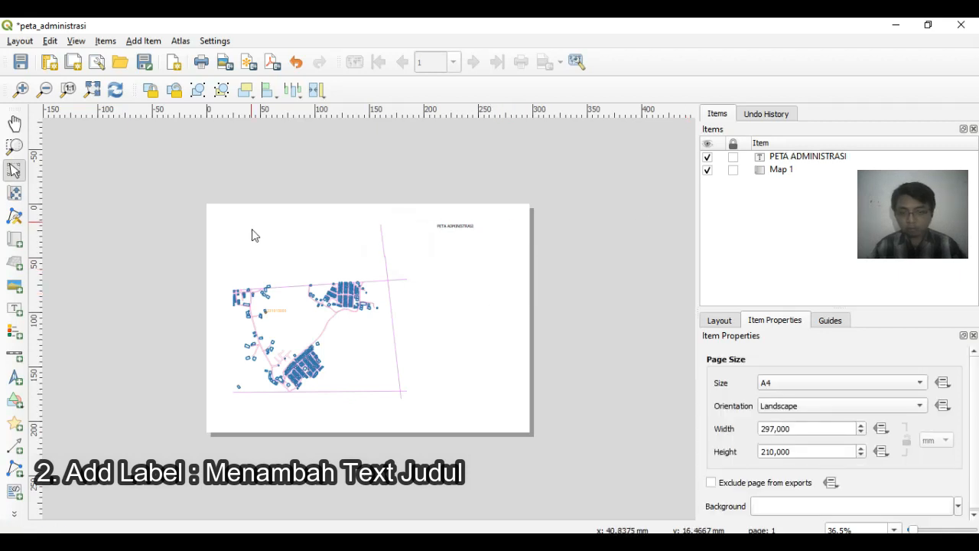
Step: Add a small north arrow directly below the PETA ADMINISTRASI title
scroll(509, 241, "up", 1)
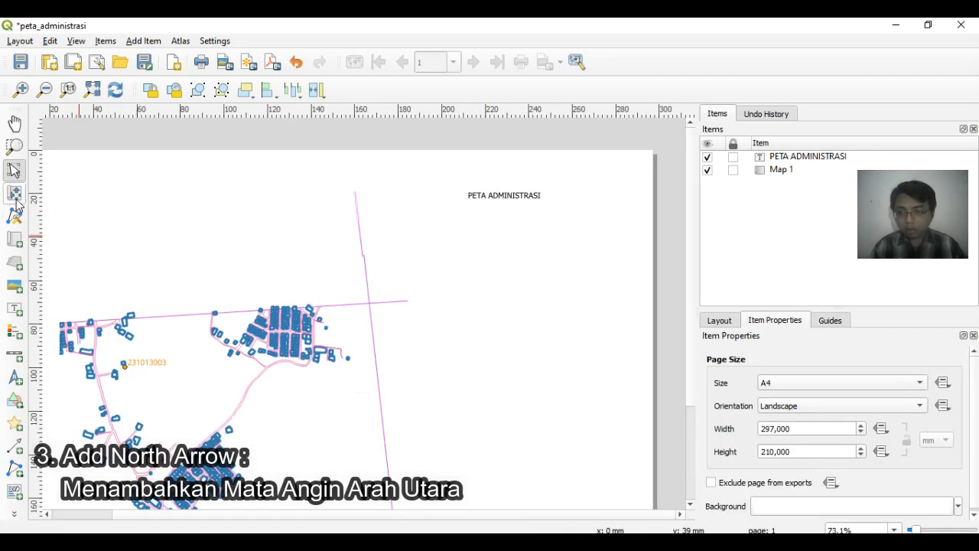
left_click(15, 377)
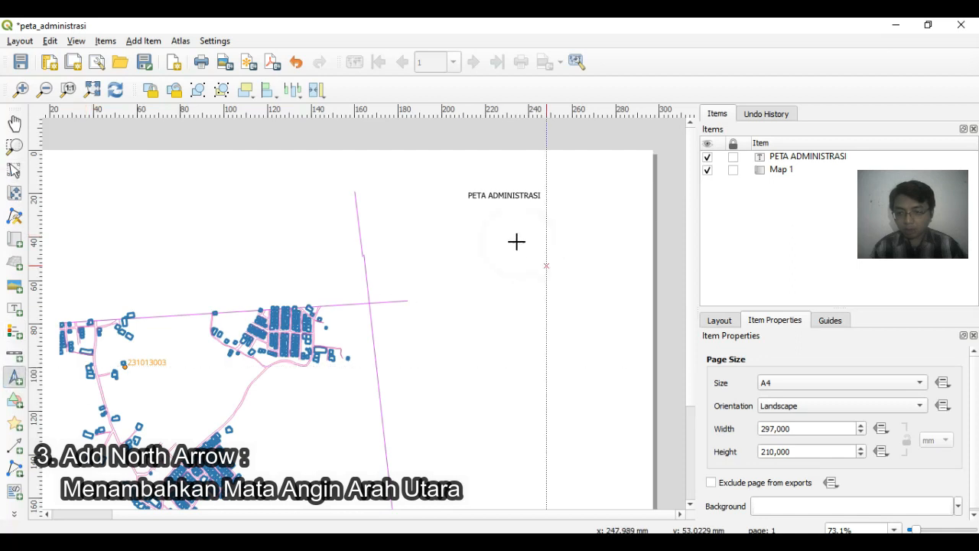
left_click_drag(474, 213, 491, 244)
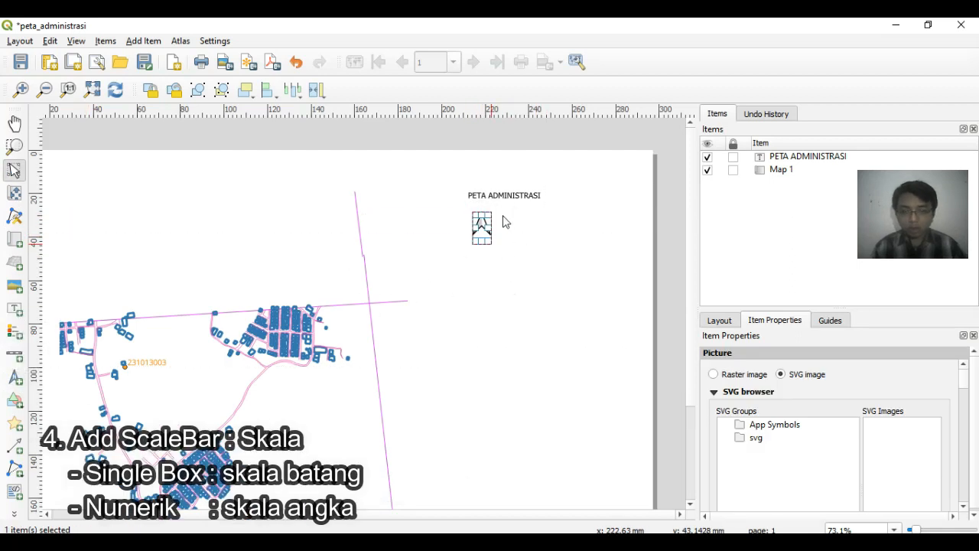
Step: Add a Single Box scale bar for Map 1 below the title and north arrow
left_click(14, 356)
left_click(504, 259)
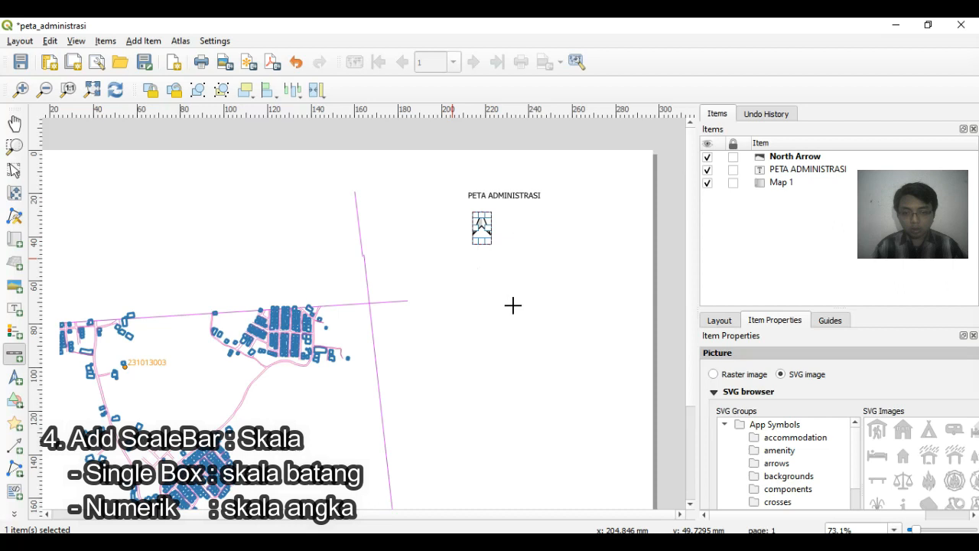
left_click(559, 227)
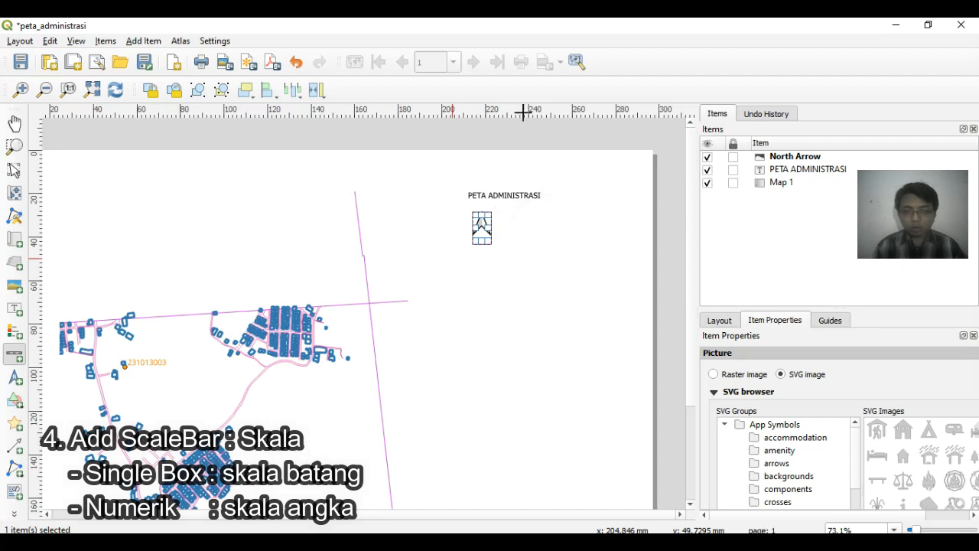
Step: Add a second scale bar beneath the first one and set its style to Numeric
left_click(14, 355)
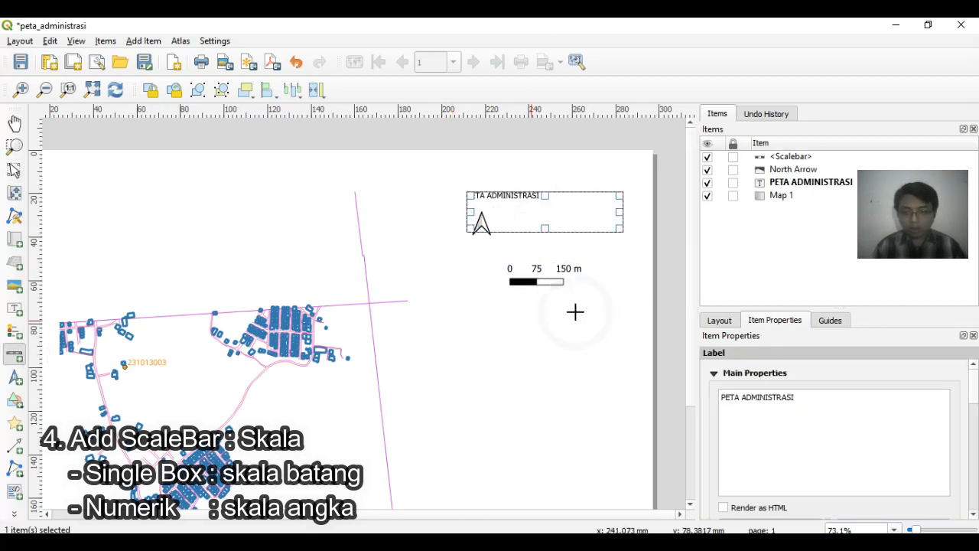
left_click_drag(510, 305, 589, 334)
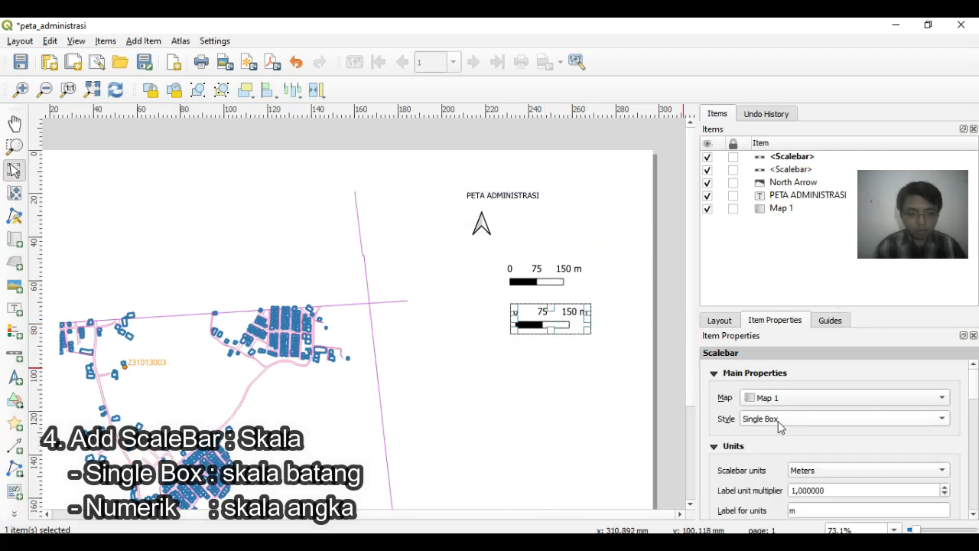
left_click(779, 426)
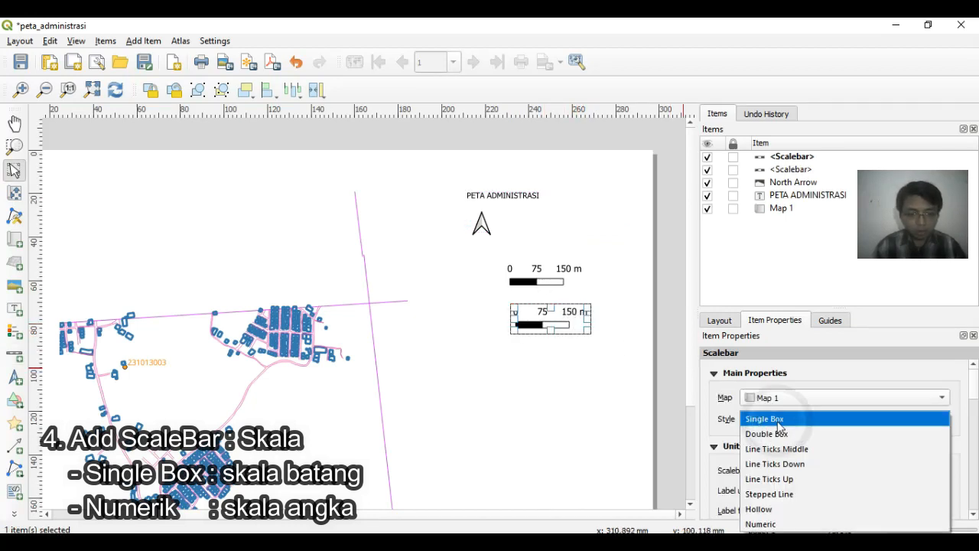
left_click(769, 520)
Step: Move the numeric scale beside the north arrow and shift the bar scale up to sit just beneath it
left_click_drag(557, 316, 553, 223)
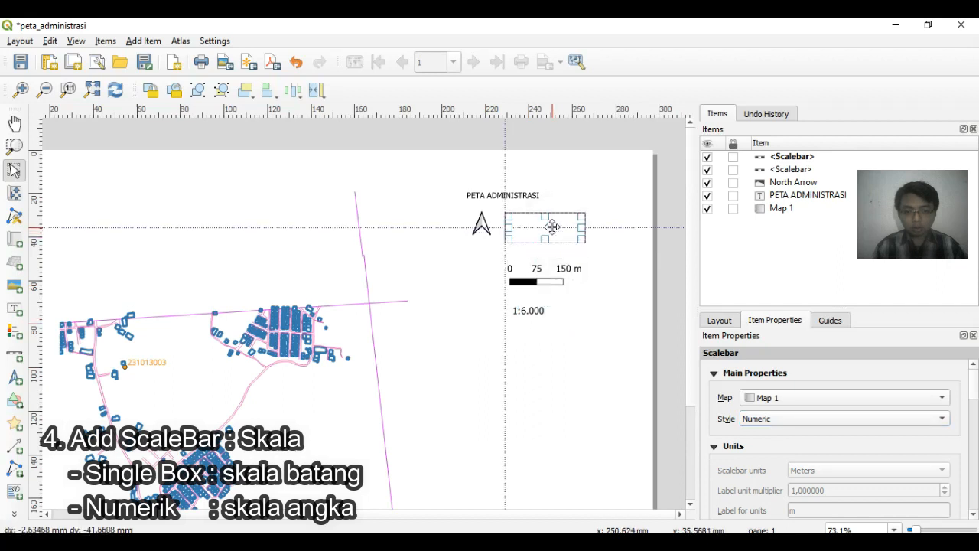
left_click(549, 268)
left_click_drag(549, 267, 549, 266)
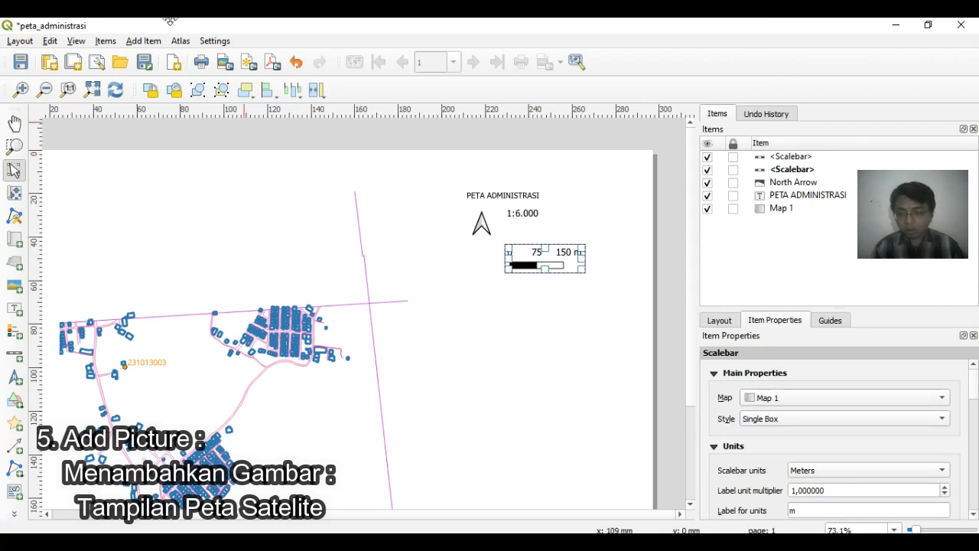
Step: Add a picture below the scale bar using the raster image legend_satelit.JPG and narrow its frame to fit the image
left_click(18, 285)
left_click_drag(472, 288, 568, 328)
left_click(738, 375)
left_click(757, 397)
left_click(973, 397)
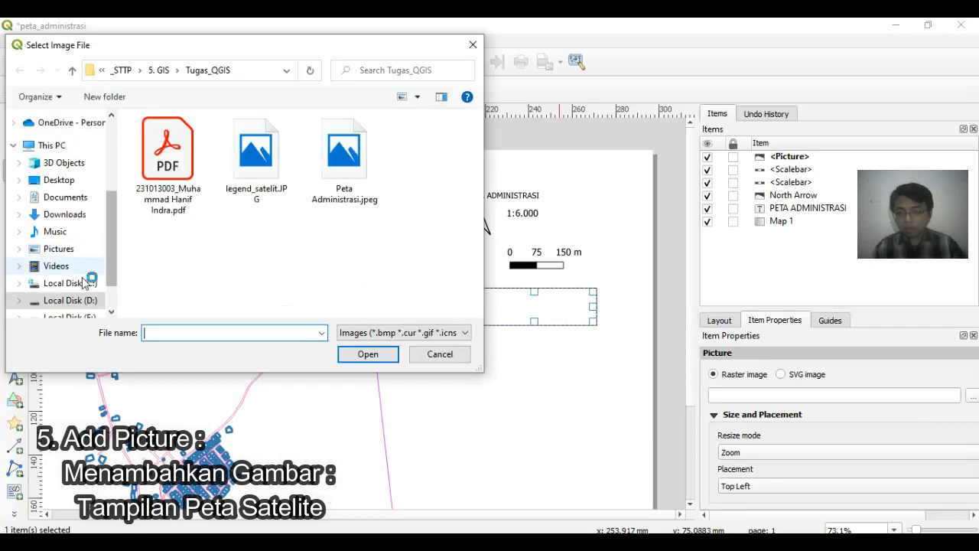
left_click(264, 167)
left_click(380, 358)
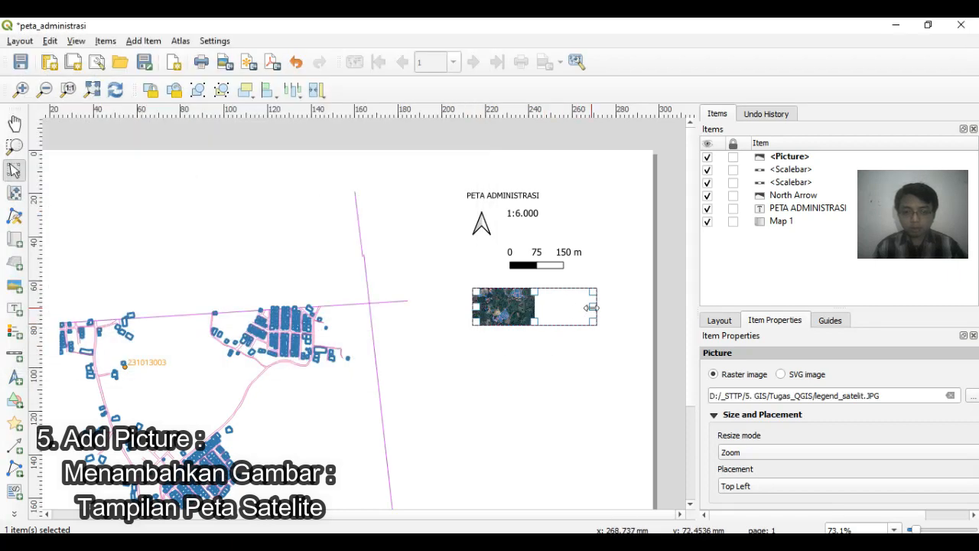
left_click_drag(591, 307, 535, 308)
left_click(554, 363)
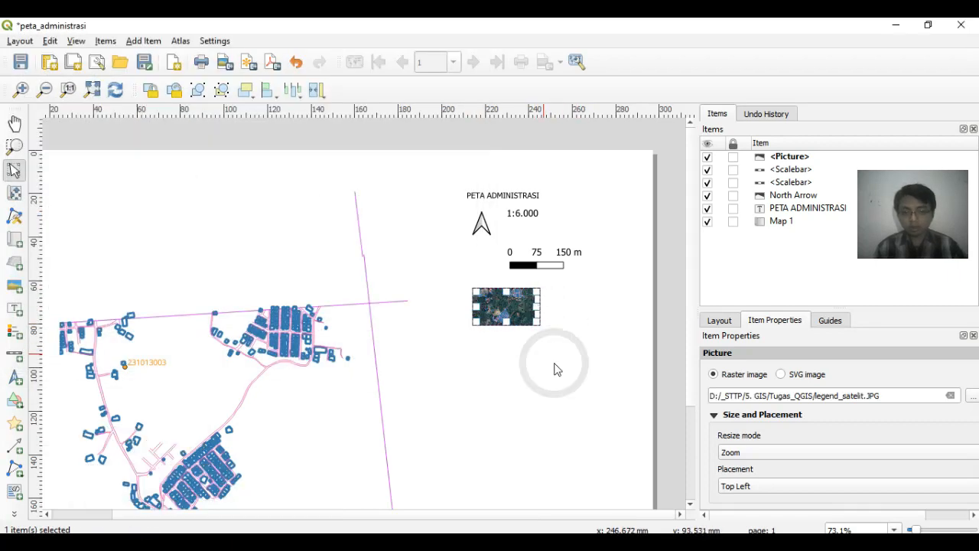
Step: Add a legend for Map 1 below the satellite picture, arranged with Symbols on Right
left_click(13, 335)
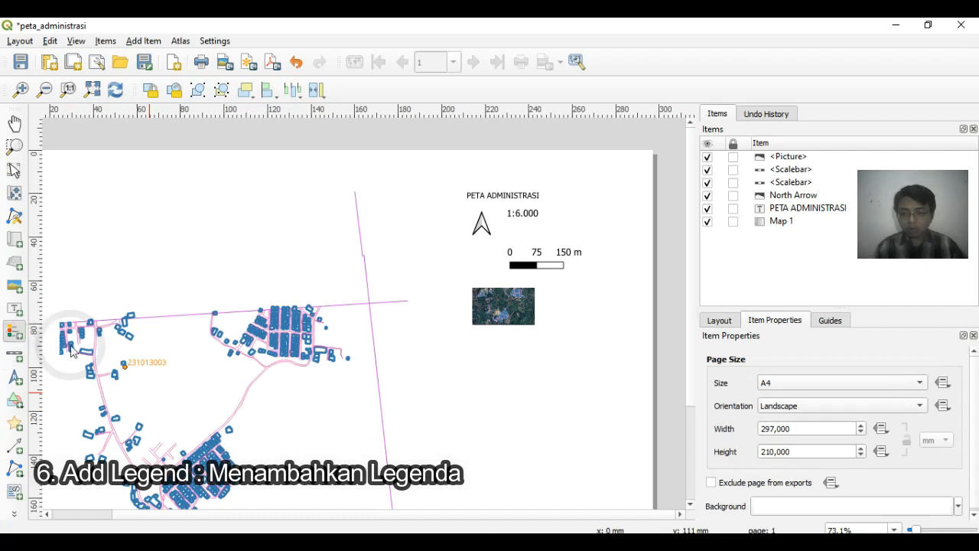
left_click_drag(467, 346, 563, 457)
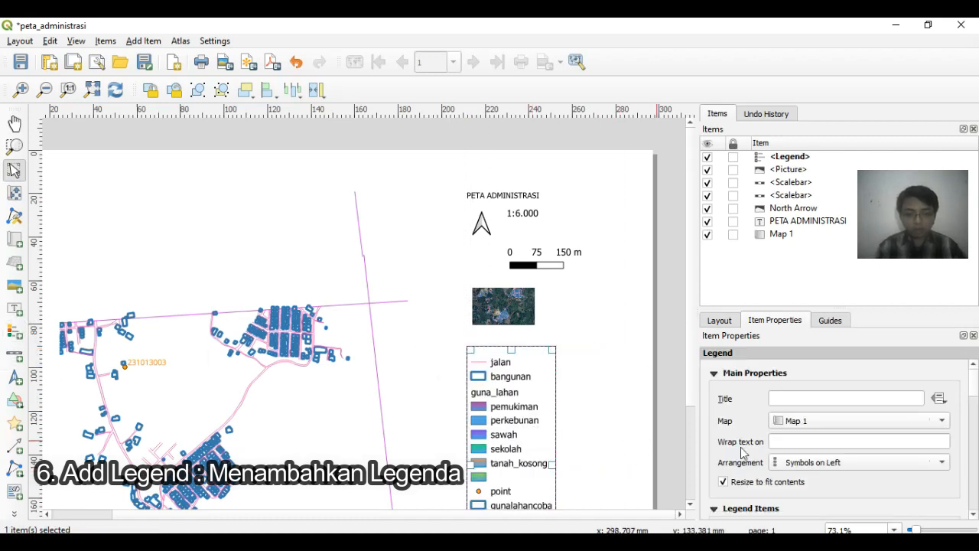
scroll(809, 462, "down", 2)
scroll(829, 478, "down", 4)
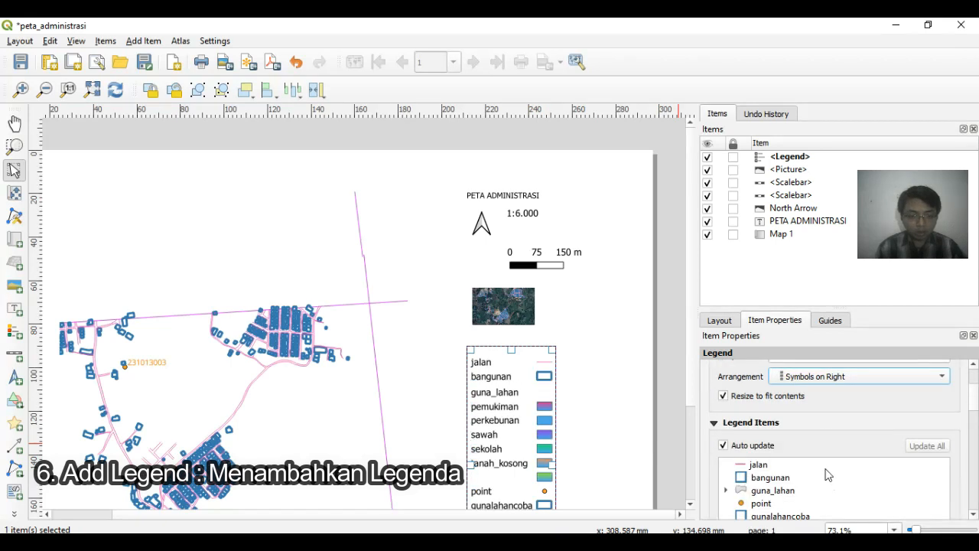
scroll(788, 451, "up", 1)
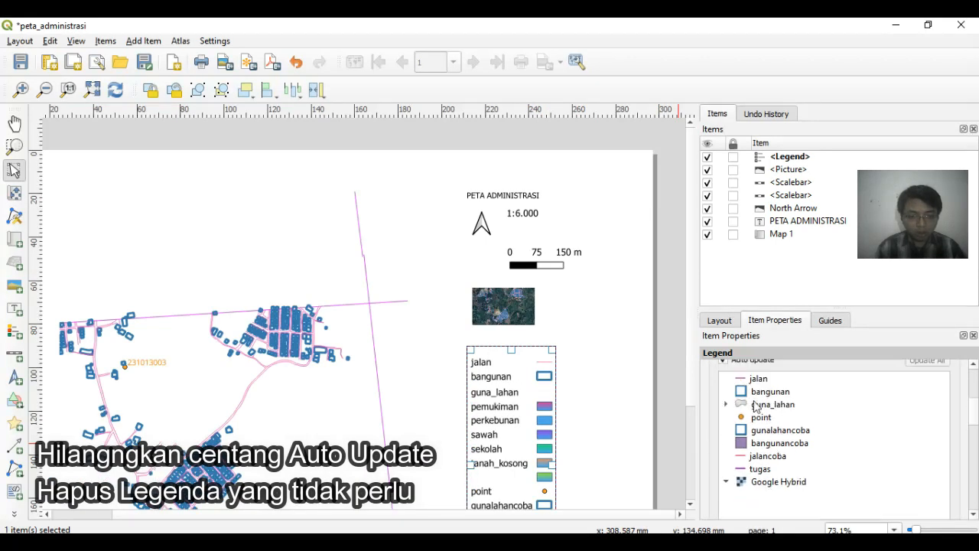
Step: Turn off automatic updating of the legend items so individual entries can be edited
left_click(764, 405)
scroll(824, 453, "down", 3)
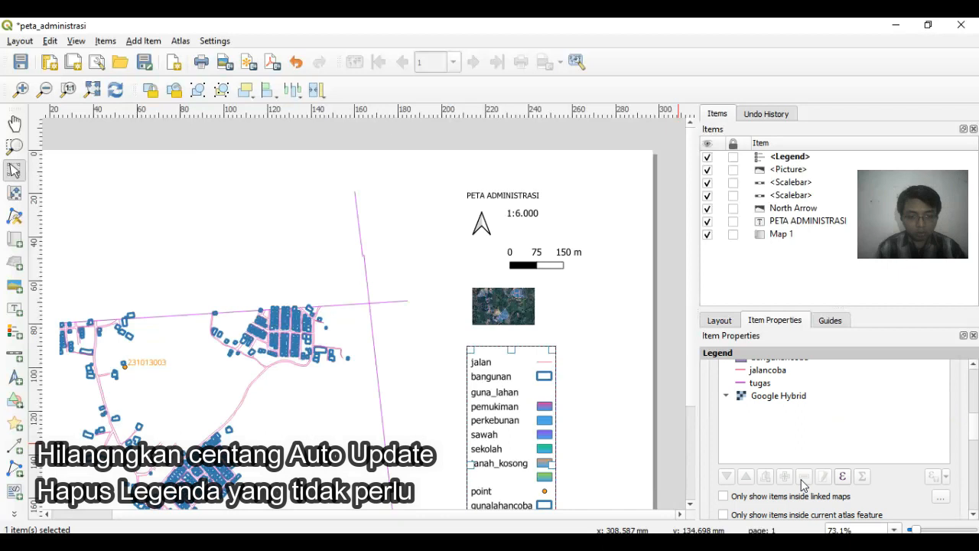
scroll(809, 439, "up", 3)
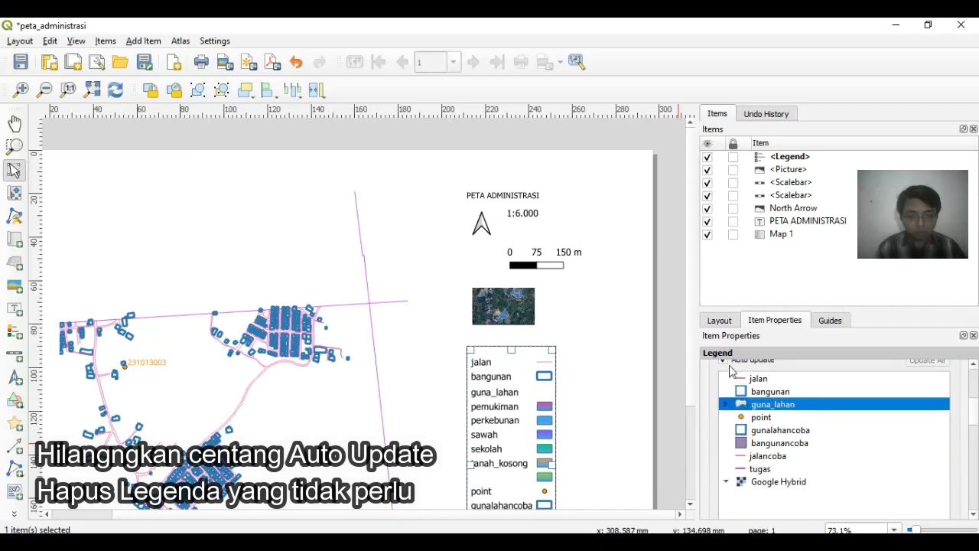
left_click(722, 361)
scroll(767, 497, "up", 1)
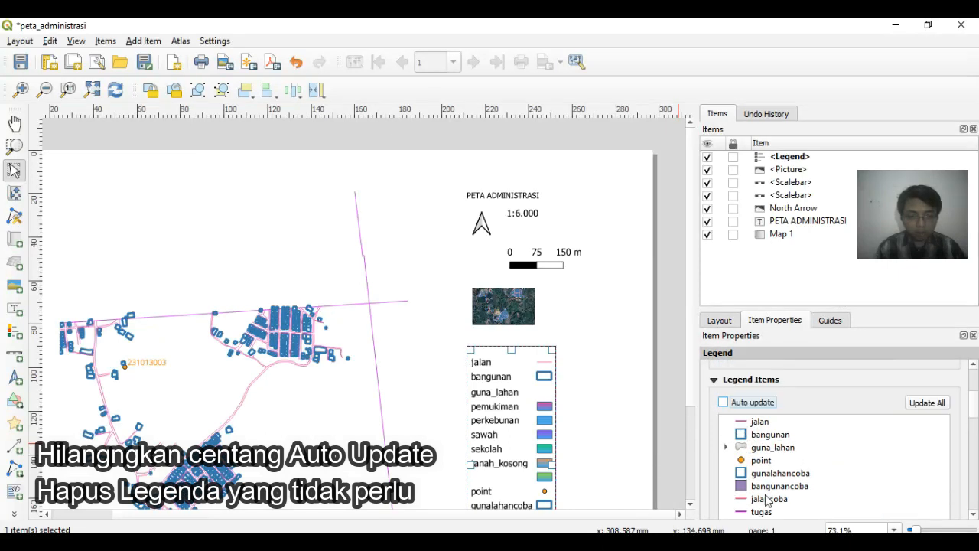
Step: Remove the jalancoba and bangunancoba entries from the legend
scroll(785, 498, "down", 2)
left_click(765, 397)
scroll(788, 428, "down", 1)
left_click(805, 475)
scroll(783, 436, "up", 1)
left_click(766, 400)
left_click(807, 514)
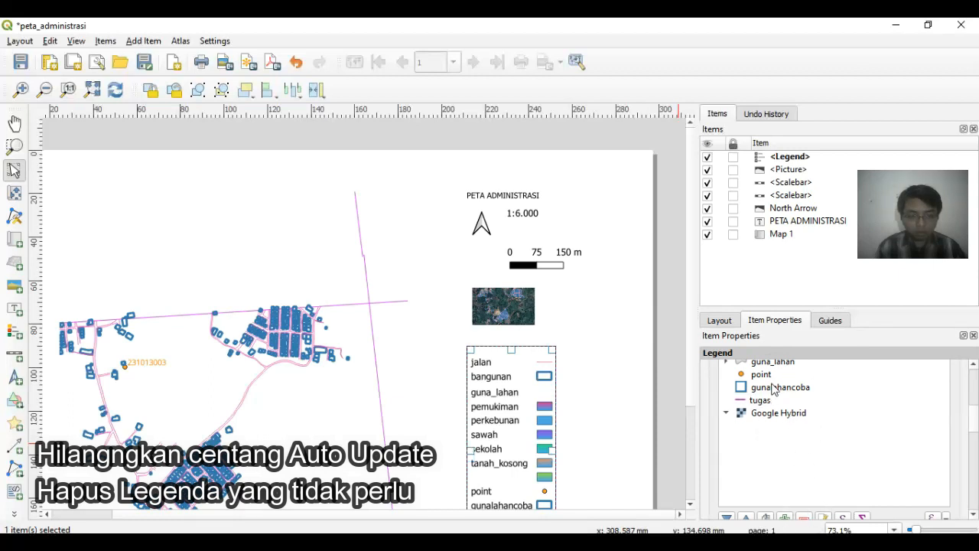
Step: Remove all land use class entries under guna_lahan from the legend, including pemukiman, perkebunan, sawah, sekolah and tanah_kosong
left_click(774, 388)
left_click(726, 362)
left_click(781, 377)
scroll(794, 413, "down", 1)
left_click(804, 476)
scroll(792, 436, "up", 1)
left_click(777, 380)
left_click(783, 388)
left_click(806, 517)
left_click(784, 403)
left_click(806, 517)
left_click(780, 376)
left_click(806, 517)
left_click(779, 377)
left_click(805, 517)
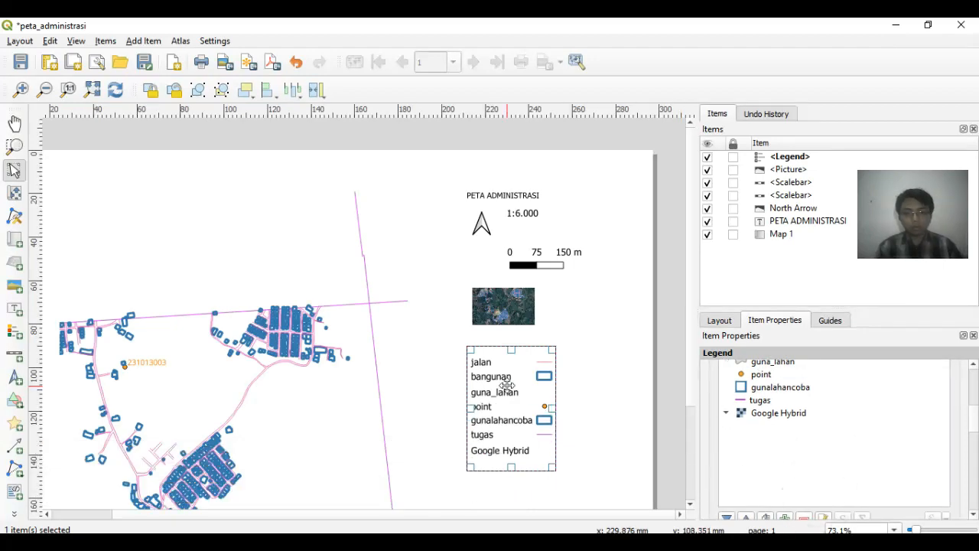
left_click(604, 426)
Step: Add a label below the legend with the text SUMBER
scroll(577, 422, "down", 2)
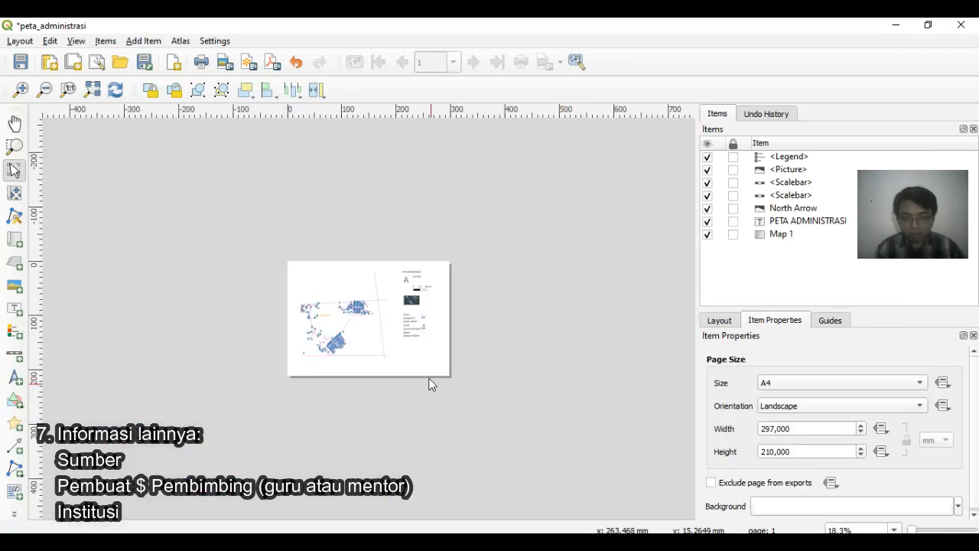
scroll(430, 385, "up", 1)
scroll(465, 391, "up", 1)
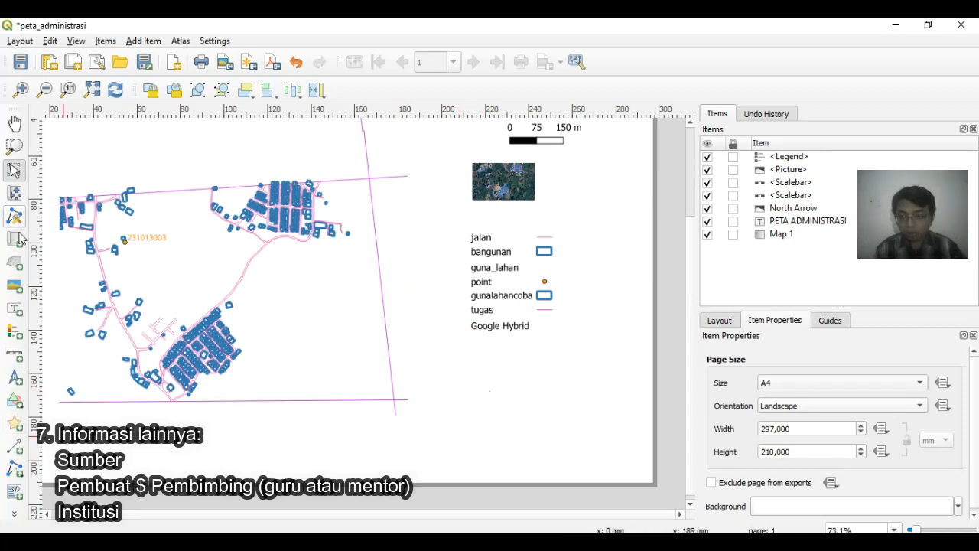
left_click(15, 311)
left_click_drag(482, 355, 520, 371)
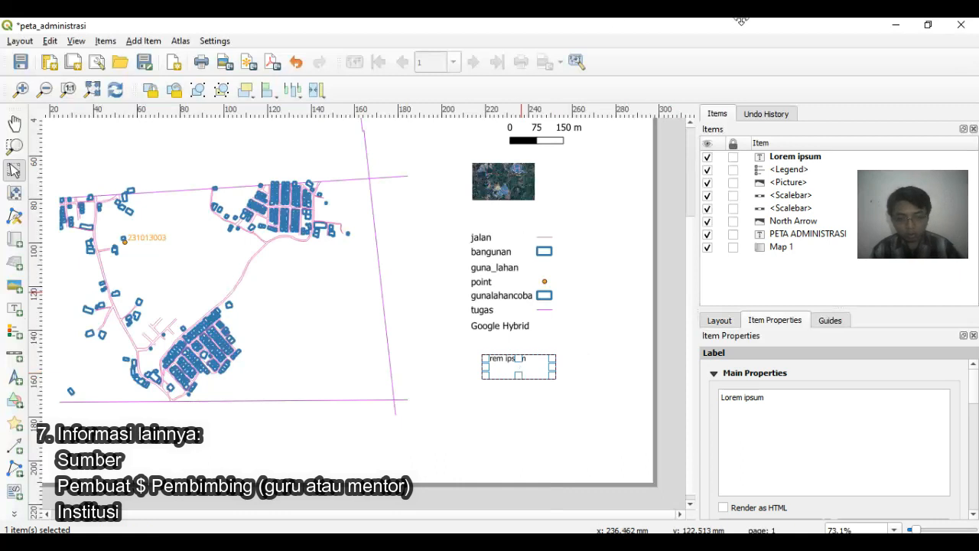
left_click_drag(770, 397, 693, 418)
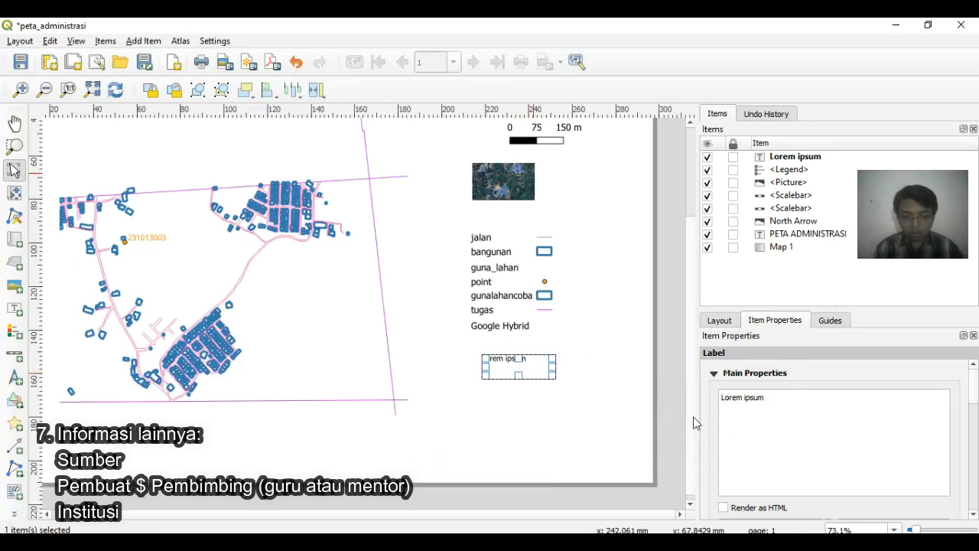
type("SUMBER")
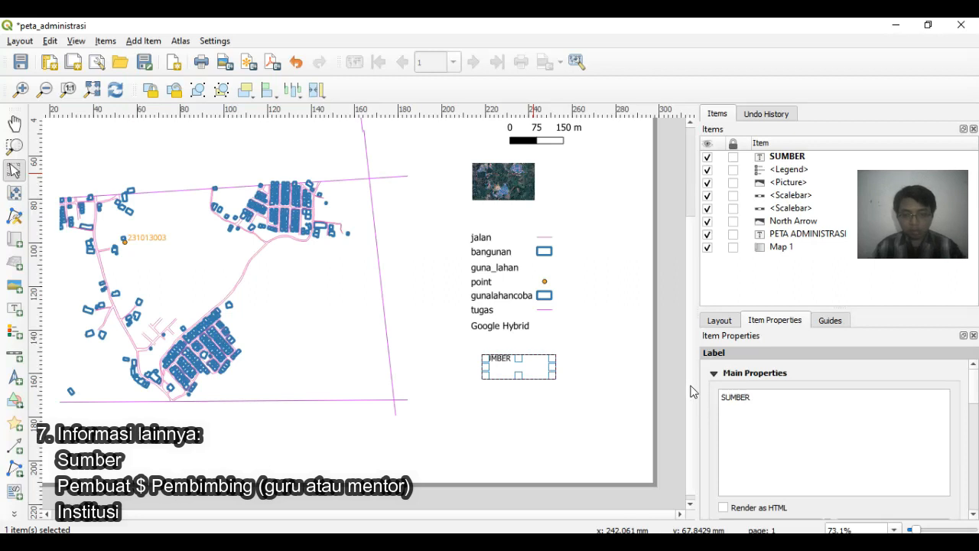
left_click(552, 409)
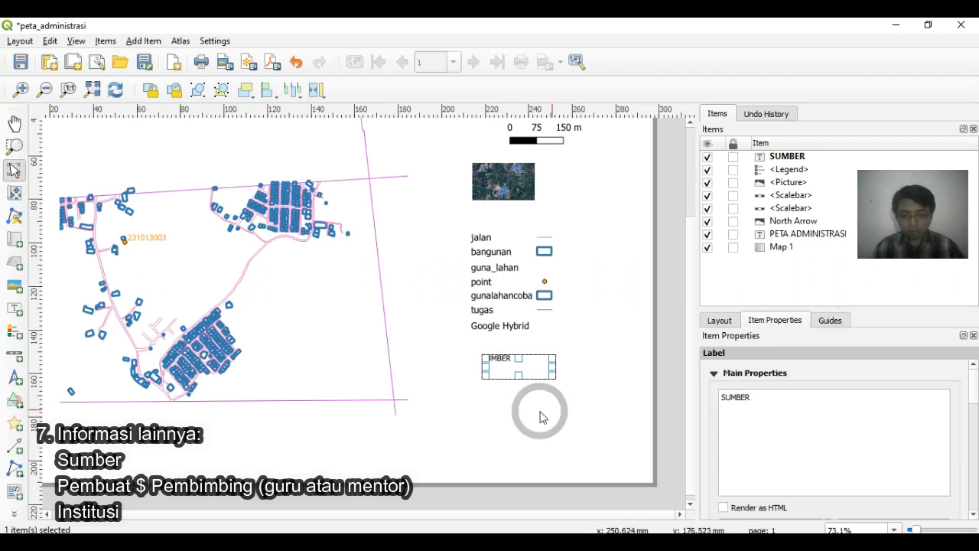
Step: Add a label beneath SUMBER with the text "dibuat oleh"
left_click(14, 309)
left_click_drag(472, 375, 556, 404)
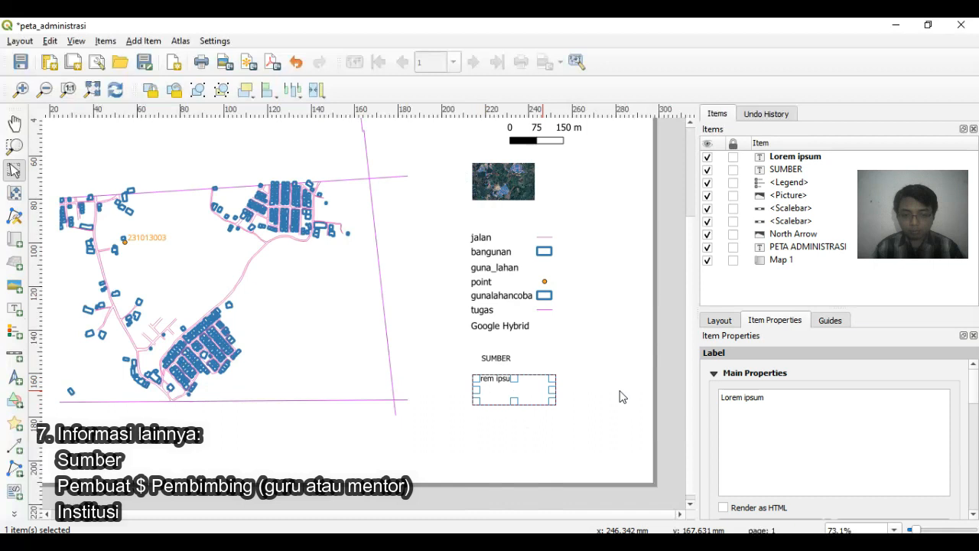
key("ctrl+a")
type("du")
type("buat oleh")
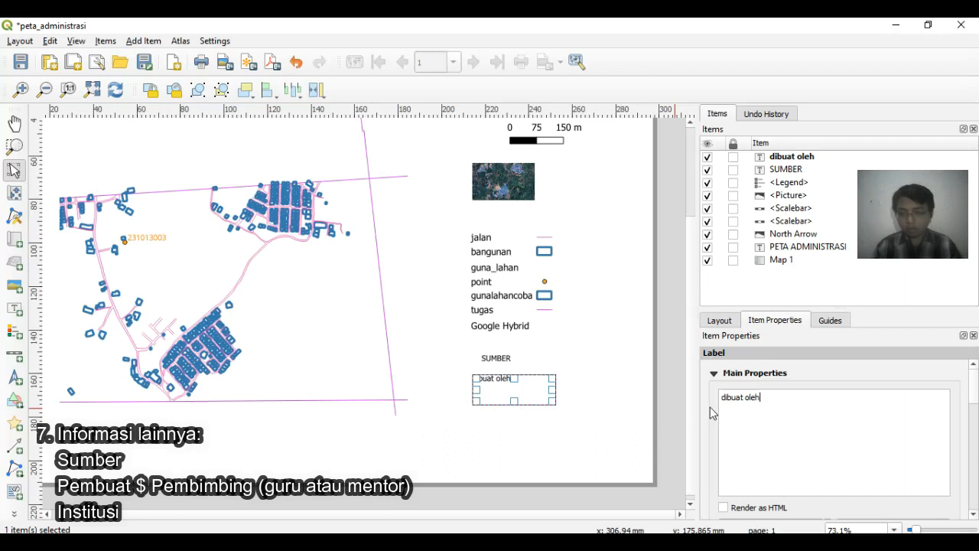
Step: Add an institution label below "dibuat oleh" with the text STTP
left_click(20, 313)
mouse_move(473, 422)
left_mouse_down()
mouse_move(549, 436)
mouse_move(555, 448)
left_mouse_up()
left_click_drag(769, 401, 715, 397)
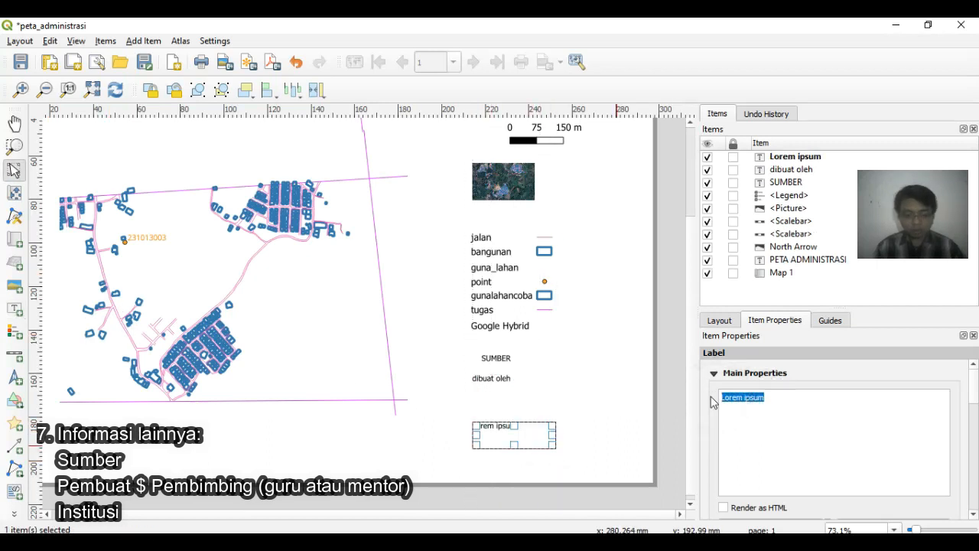
type("STTP")
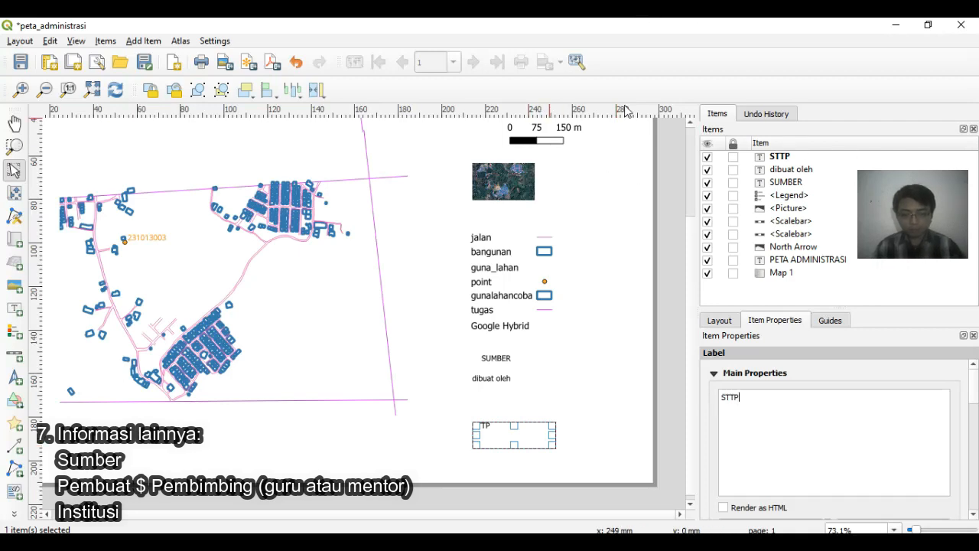
left_click(629, 284)
Step: Draw a rectangle shape framing the whole map area on the layout page
mouse_move(264, 490)
scroll(323, 312, "down", 3)
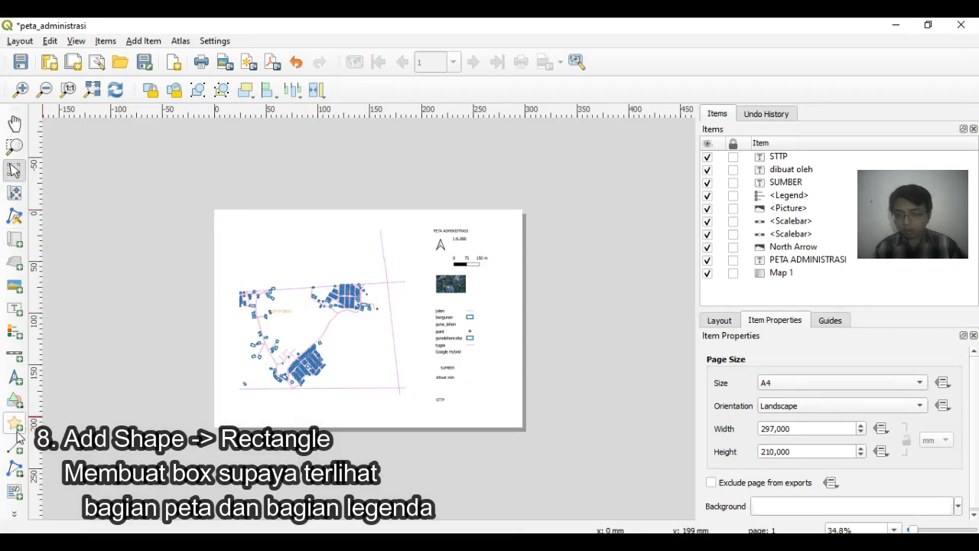
left_click(15, 403)
left_click(53, 396)
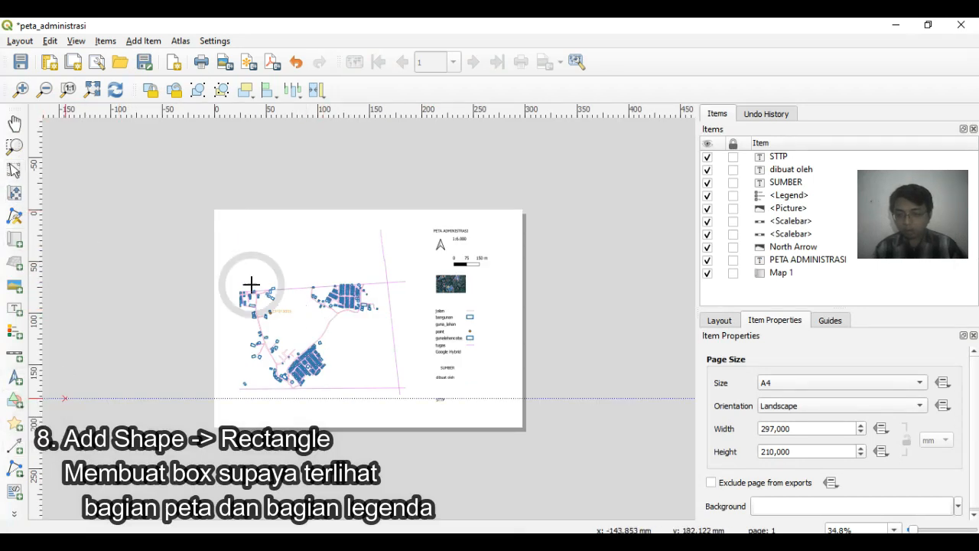
left_click_drag(233, 225, 415, 410)
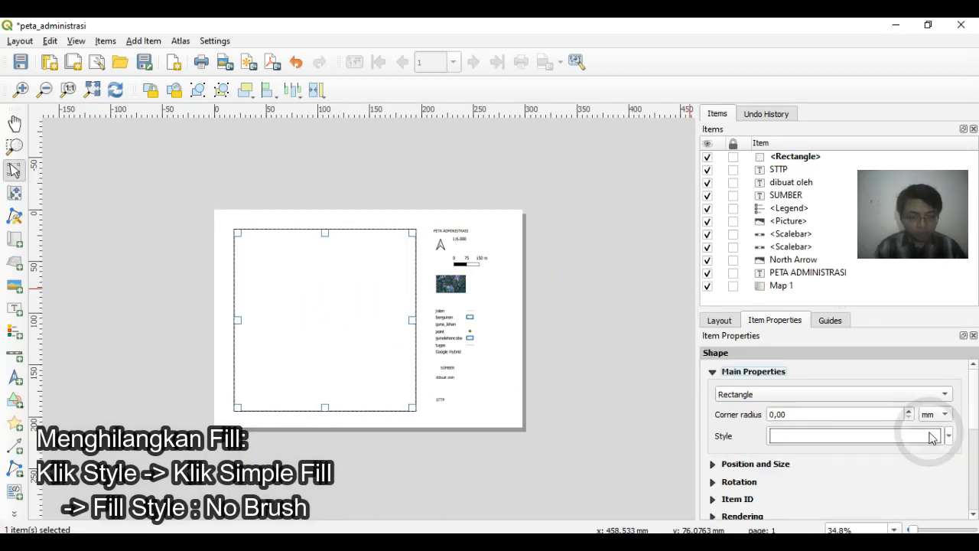
Step: Set the fill style of the rectangle around the map to No Brush
left_click(822, 435)
key("Down")
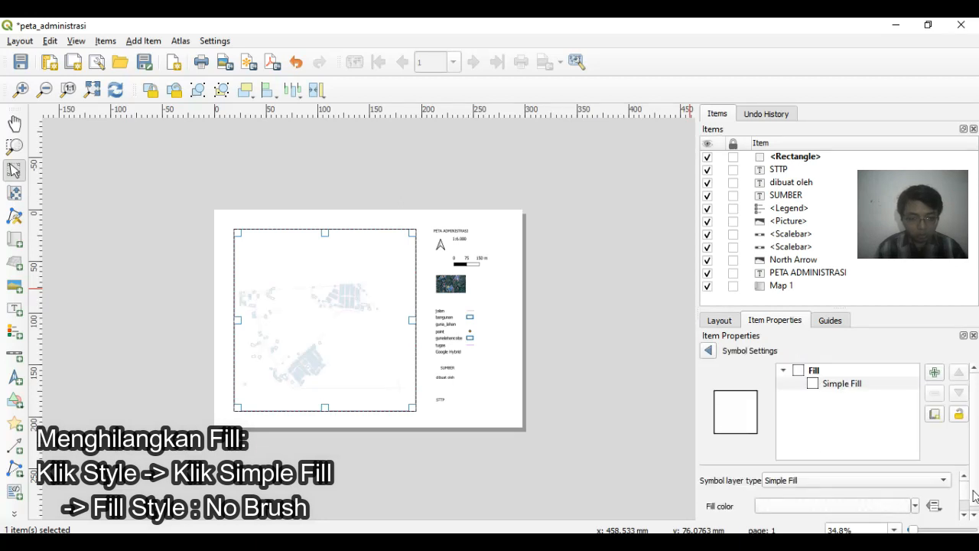
left_click(964, 514)
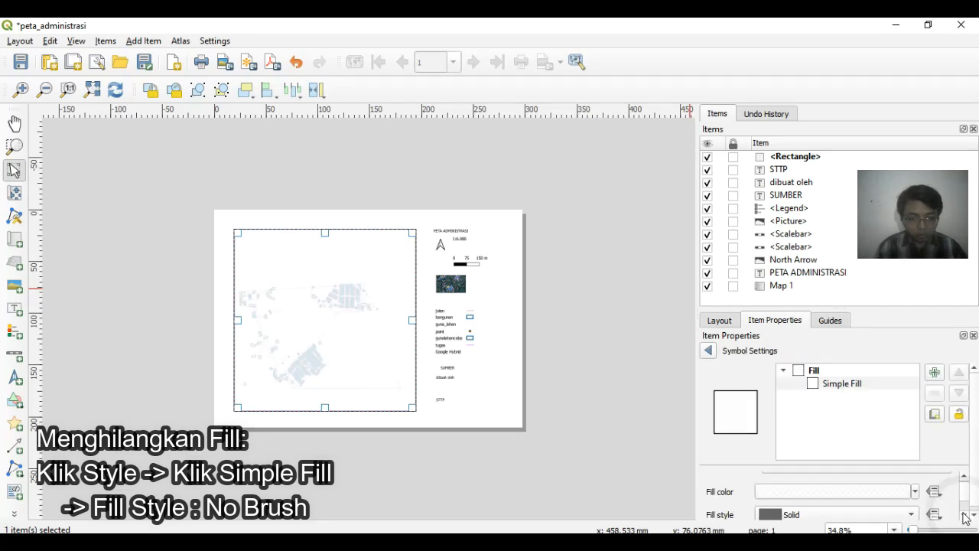
left_click(824, 514)
left_click(793, 361)
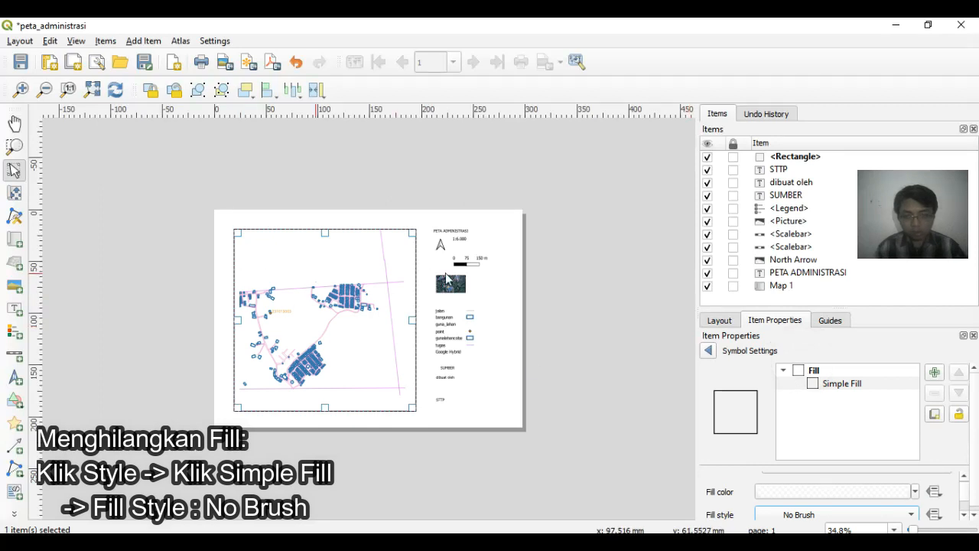
Step: Draw a second rectangle framing the column with the title, scale bar, picture, legend and source labels
left_click(13, 423)
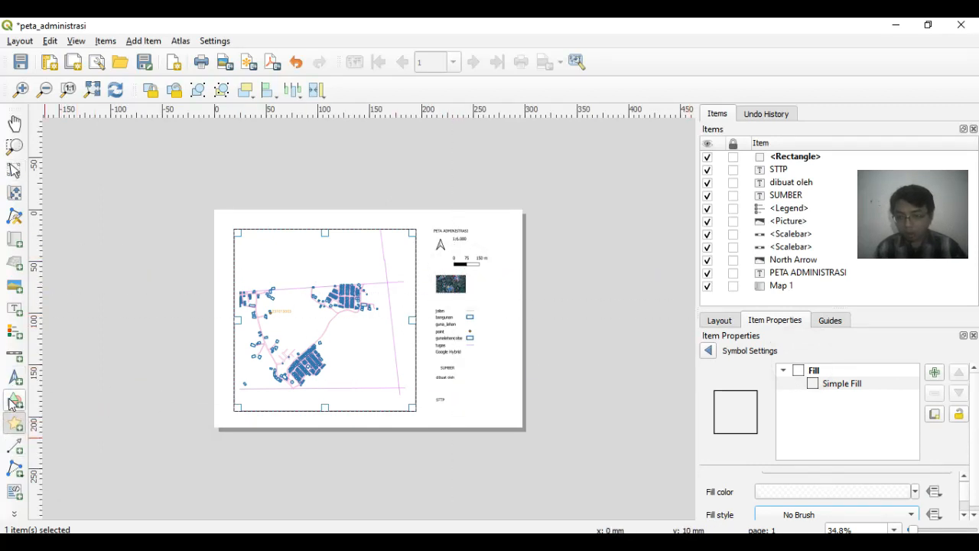
left_click(14, 425)
left_click(120, 429)
left_click_drag(429, 227, 505, 411)
Step: Set the Simple Fill of the rectangle around the legend column to No Brush and deselect it
left_click(809, 436)
left_click(837, 385)
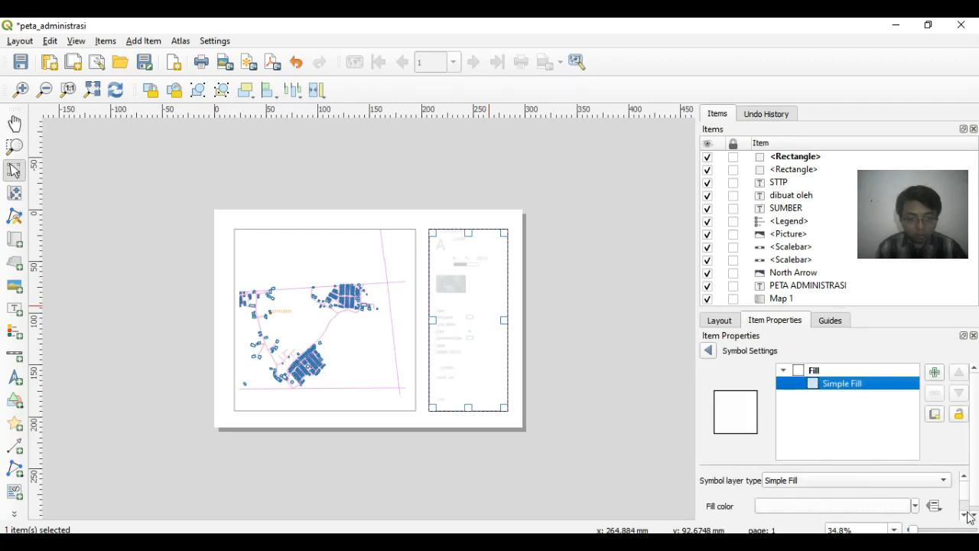
left_click(964, 515)
left_click(822, 514)
left_click(797, 363)
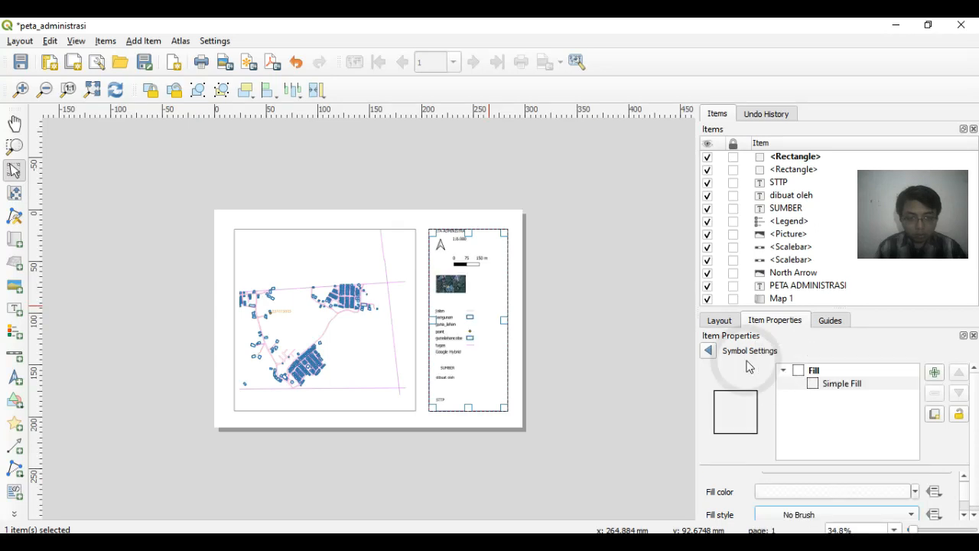
left_click(583, 312)
Step: Draw a horizontal divider line with the Arrow tool below the PETA ADMINISTRASI title across its frame, with the end marker set to None
scroll(413, 289, "up", 1)
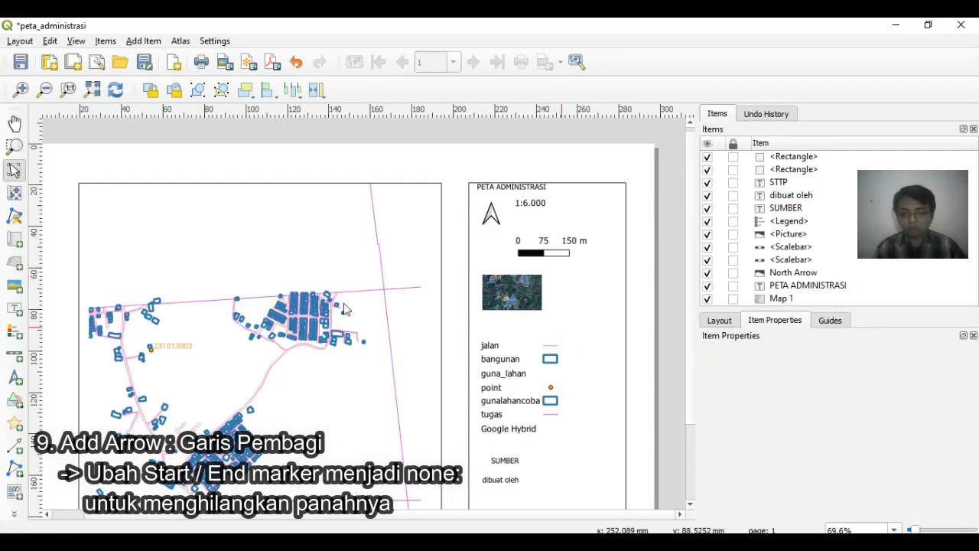
left_click(13, 445)
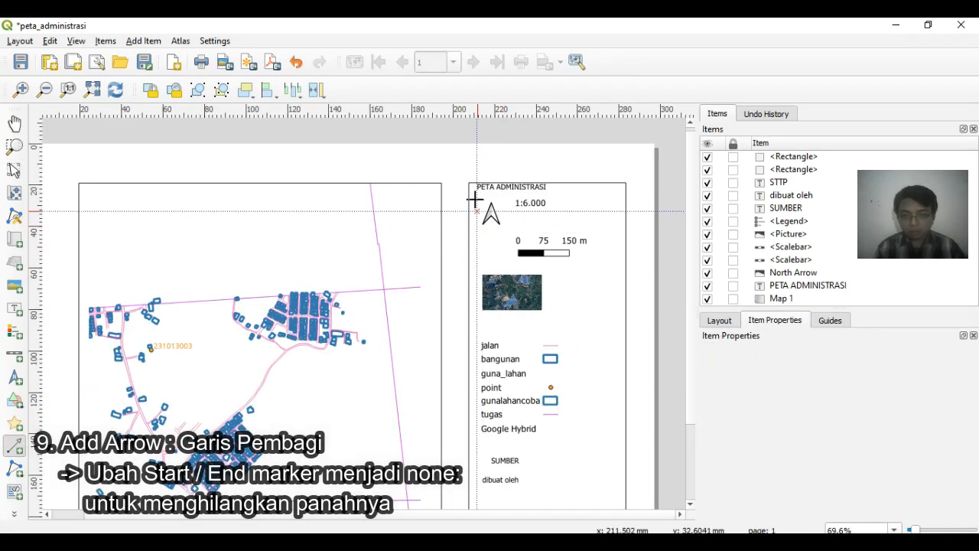
left_click(469, 196)
left_click(617, 200)
right_click(617, 200)
left_click(719, 510)
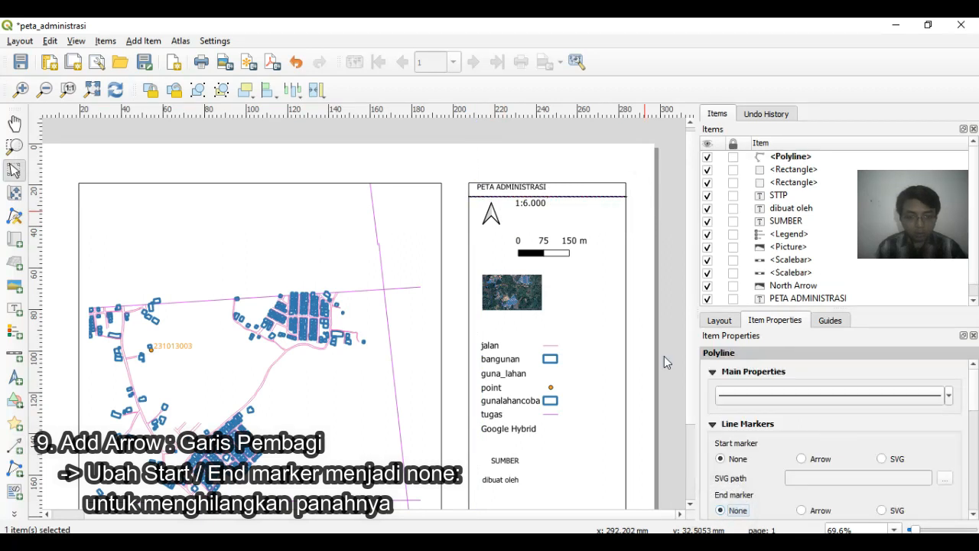
Step: Draw another horizontal arrow line across the frame between the north arrow and the scale bar, with its end marker set to None
left_click(13, 446)
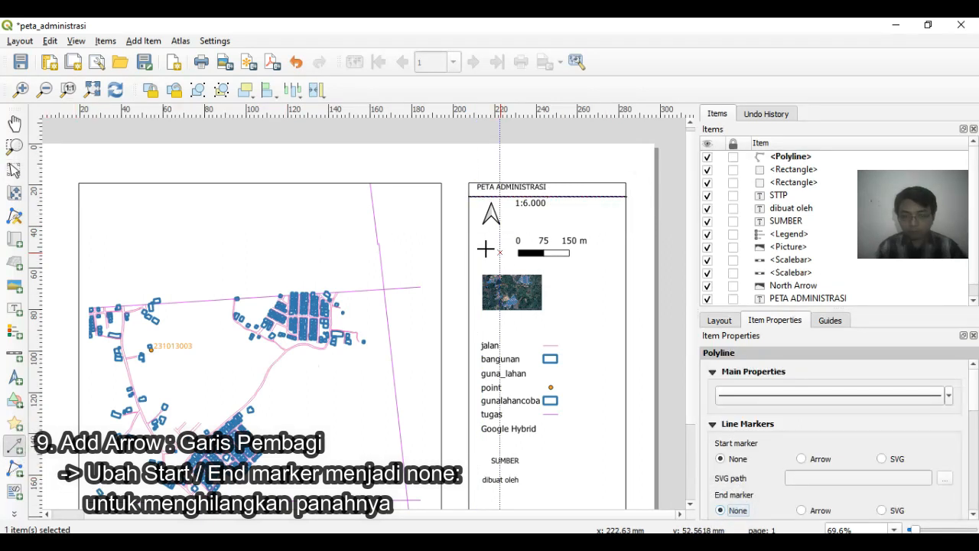
left_click(470, 233)
left_click(625, 232)
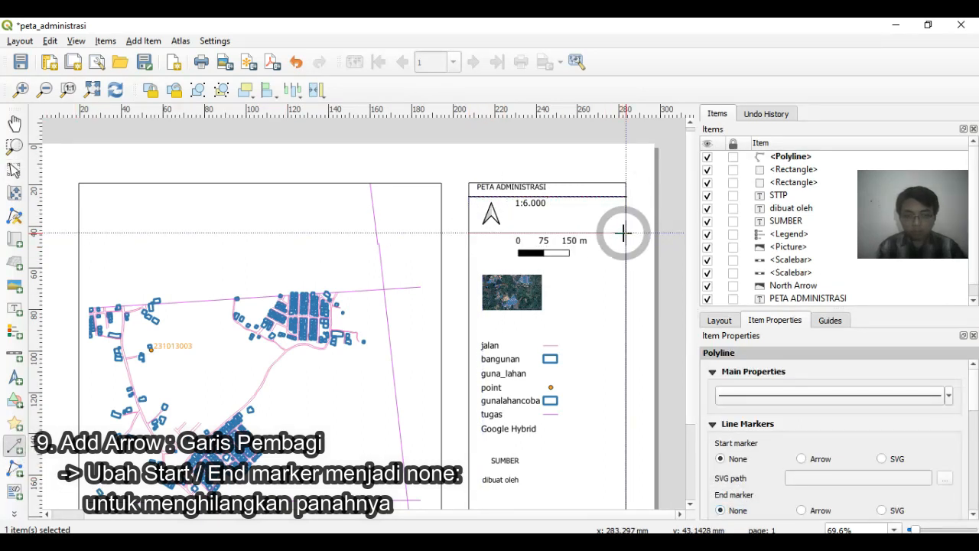
right_click(625, 232)
left_click(720, 510)
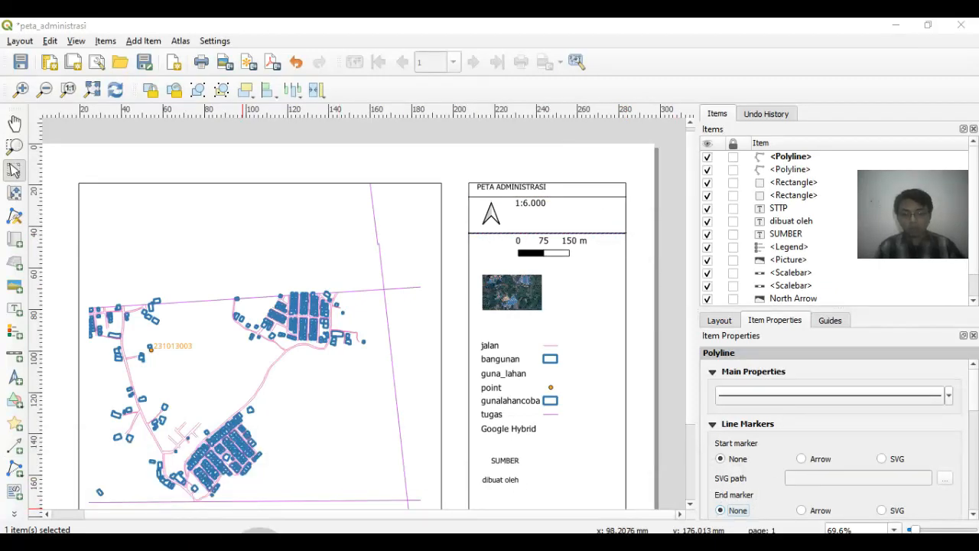
Step: Switch to the completed Peta Administrasi layout and examine its frames, divider lines, legend and labels
left_click(130, 474)
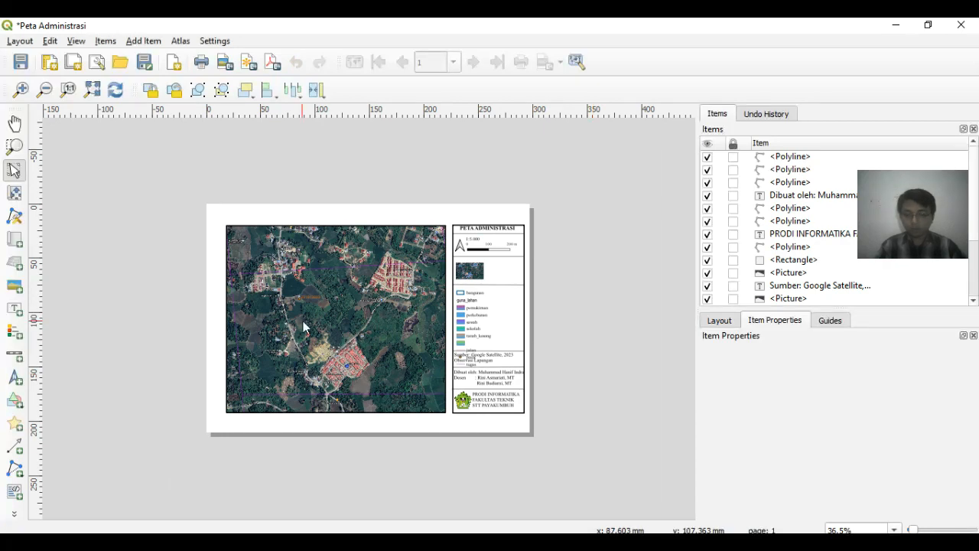
key("ctrl+0")
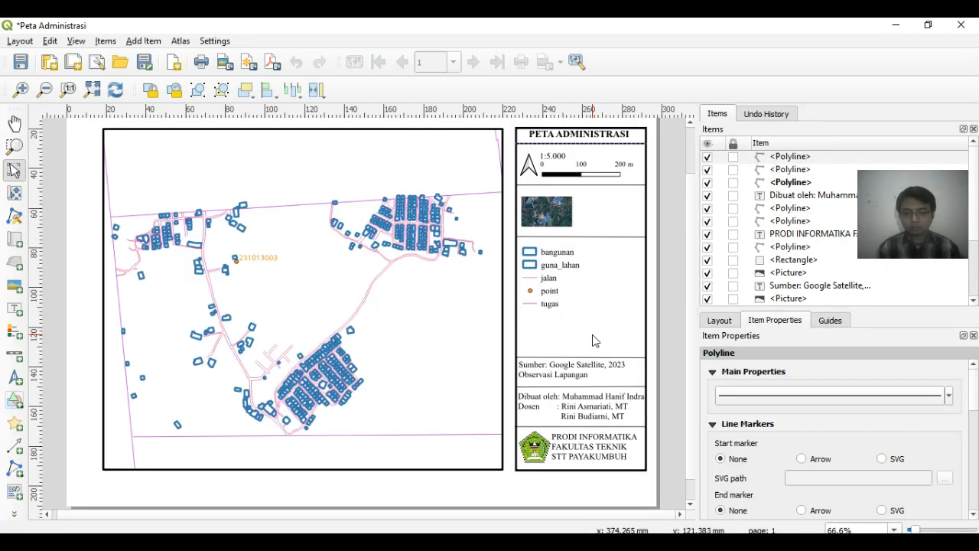